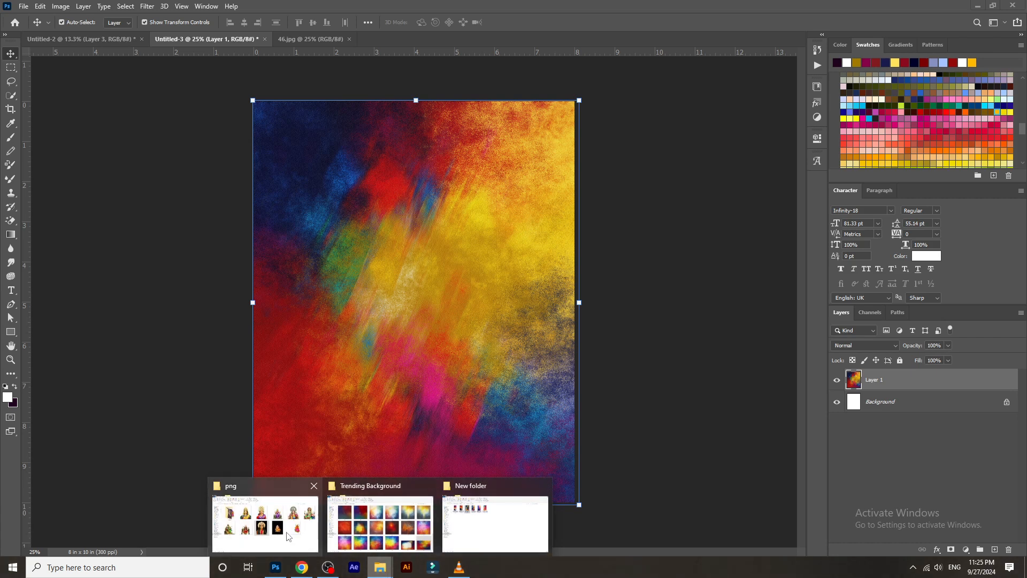
# Step: Place the candle-lit stone throne image 71ZJUCTFpfL._AC_SL1100_ from the EPS & PNG stock folder into the Untitled-3 poster
pyautogui.click(380, 527)
pyautogui.click(10, 86)
pyautogui.click(10, 85)
pyautogui.click(10, 85)
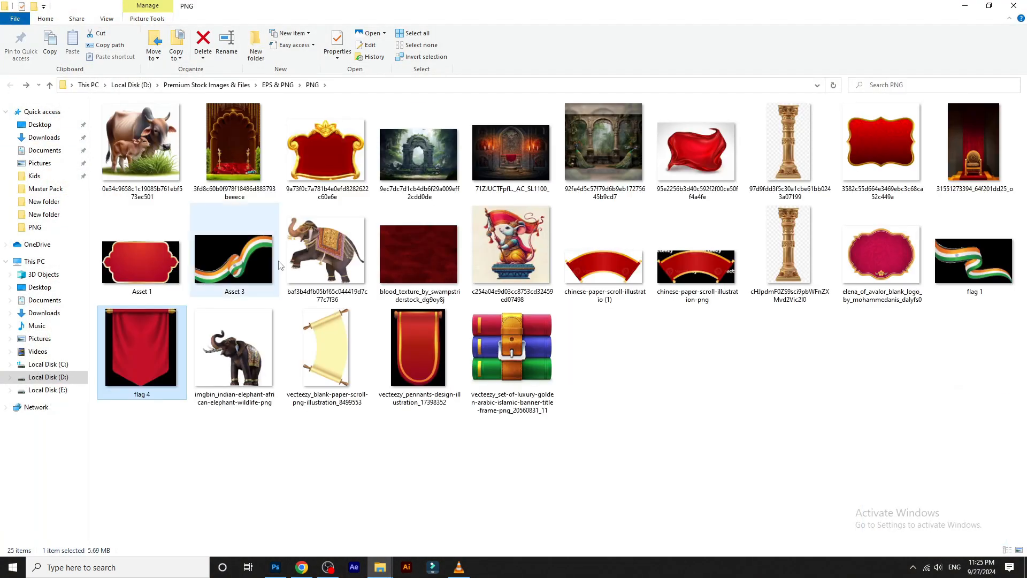
pyautogui.click(580, 479)
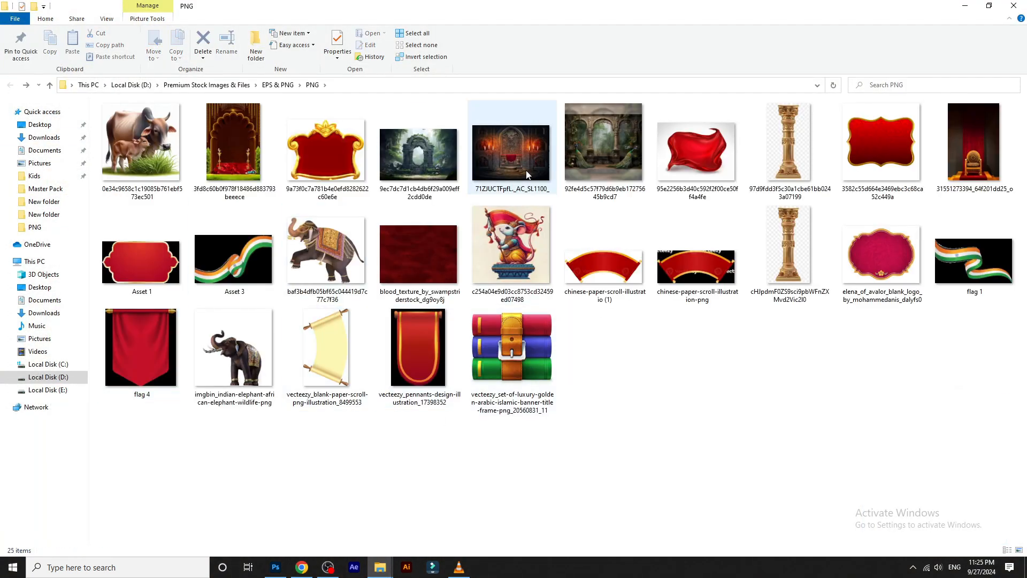
pyautogui.moveTo(511, 152); pyautogui.dragTo(394, 313)
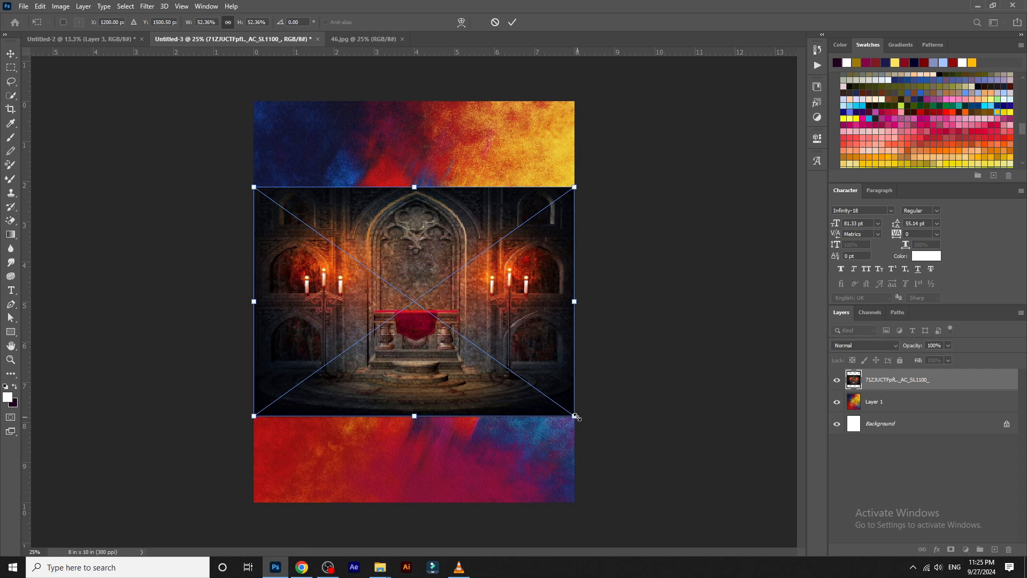
# Step: Enlarge the placed throne image to about 63% and align it with the poster's upper edge
pyautogui.moveTo(576, 417); pyautogui.dragTo(609, 440)
pyautogui.moveTo(525, 402); pyautogui.dragTo(518, 346)
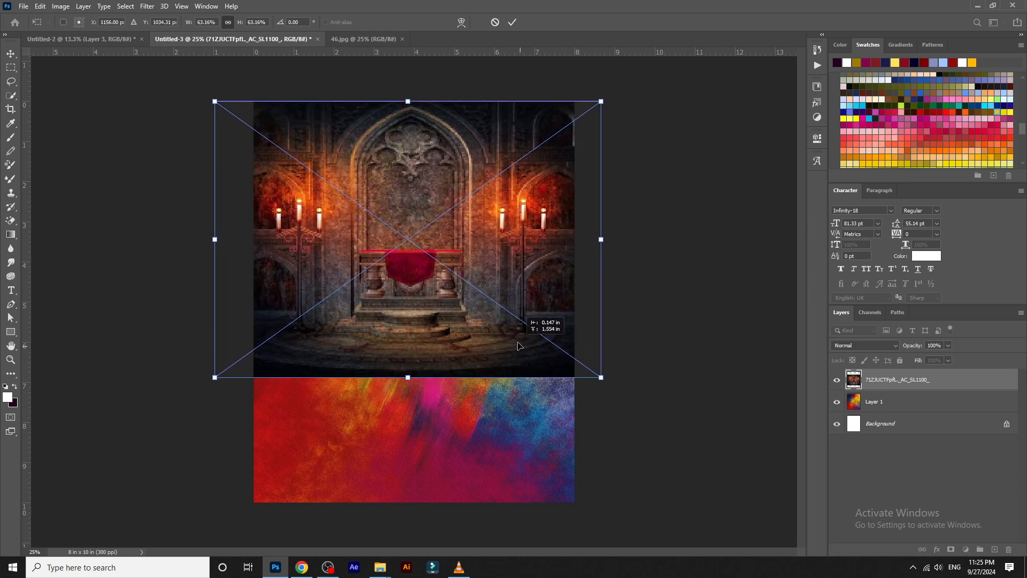
pyautogui.press('Return')
# Step: Blend the throne image with Linear Dodge (Add) and scale it to about 62.5%
pyautogui.click(865, 346)
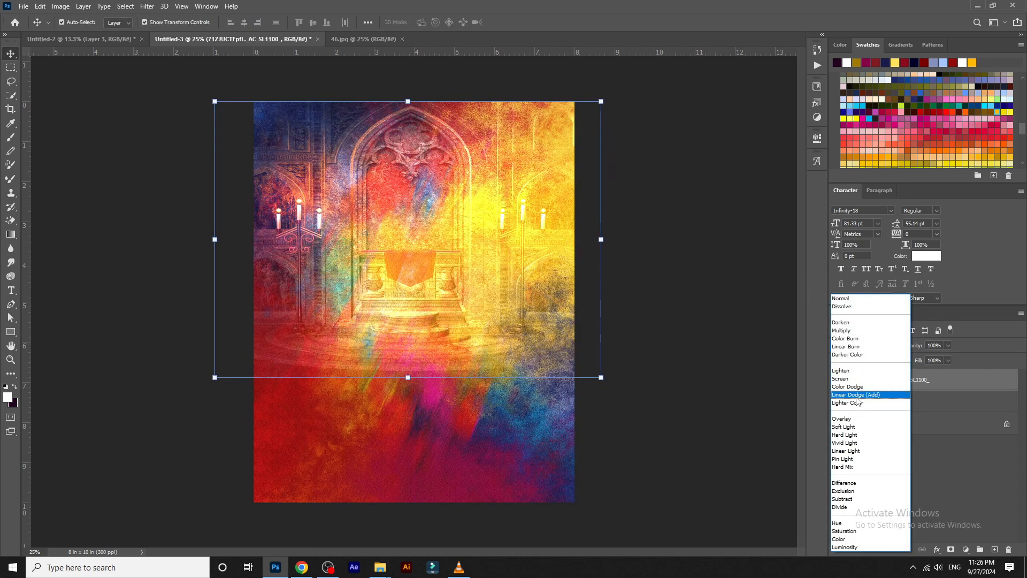
pyautogui.click(858, 395)
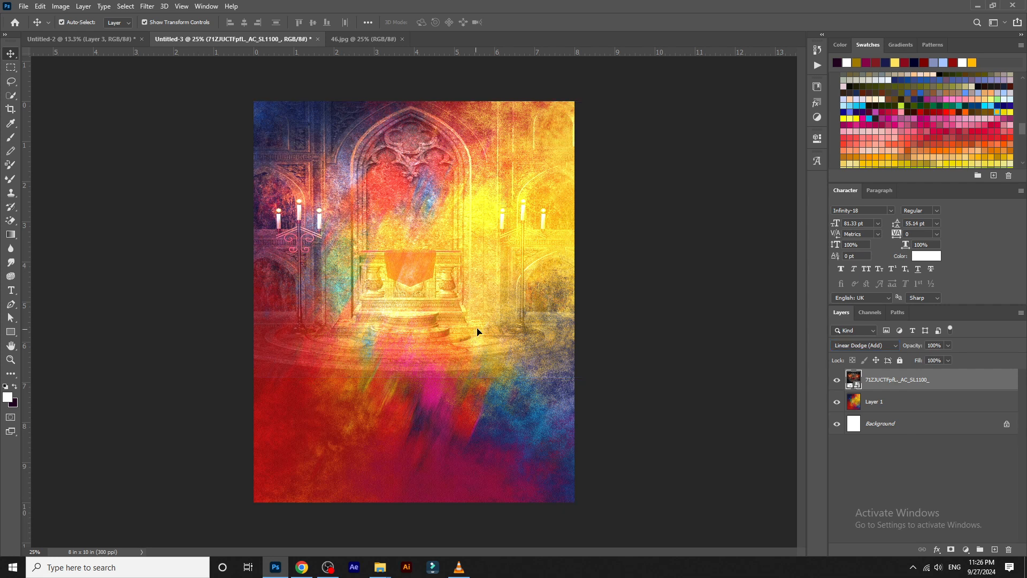
pyautogui.moveTo(602, 377); pyautogui.dragTo(600, 374)
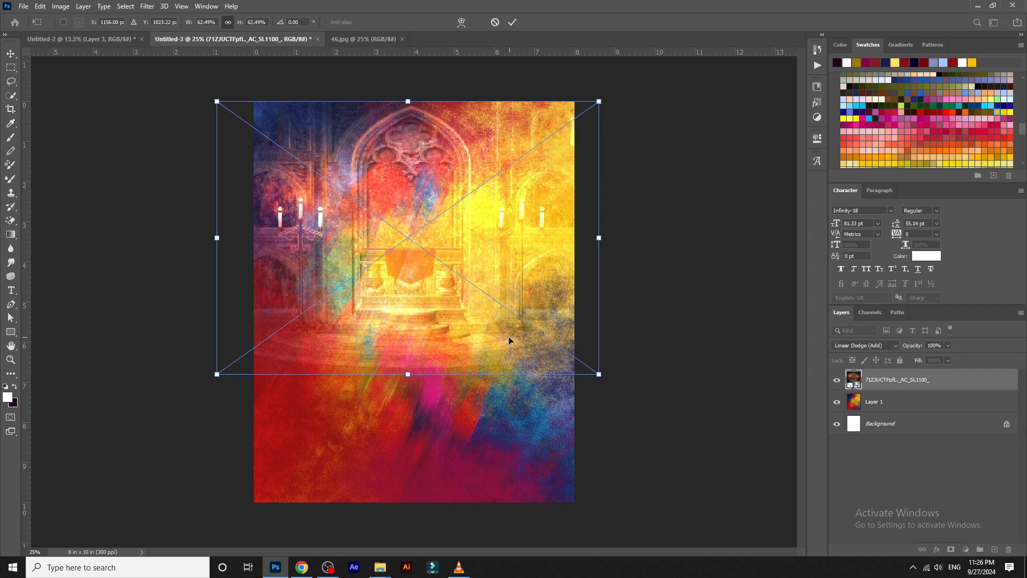
pyautogui.press('Return')
# Step: Add a layer mask to the throne image and fade its lower edge with a soft black 1500 px brush
pyautogui.click(951, 550)
pyautogui.press('b')
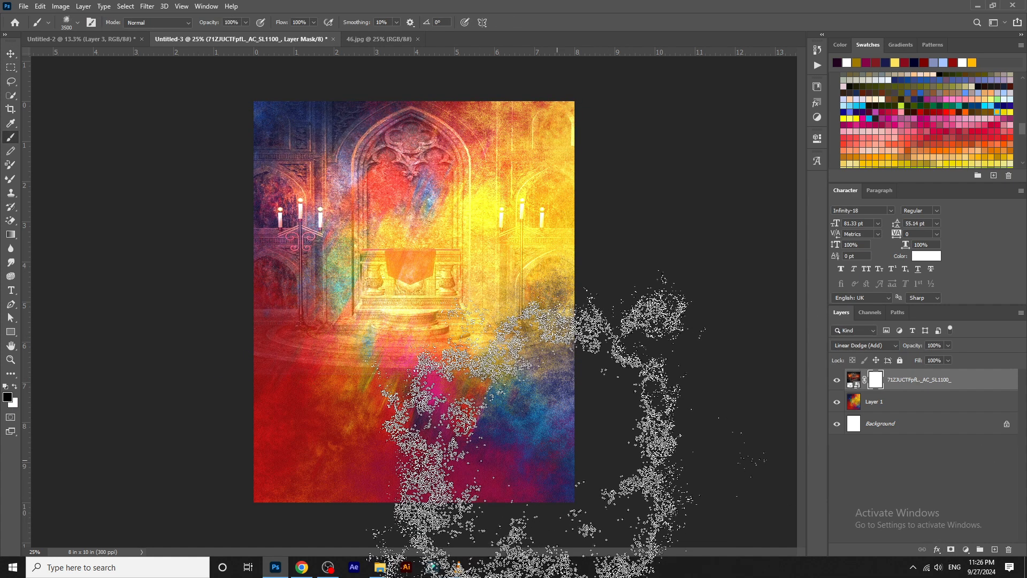
pyautogui.click(69, 23)
pyautogui.click(609, 444)
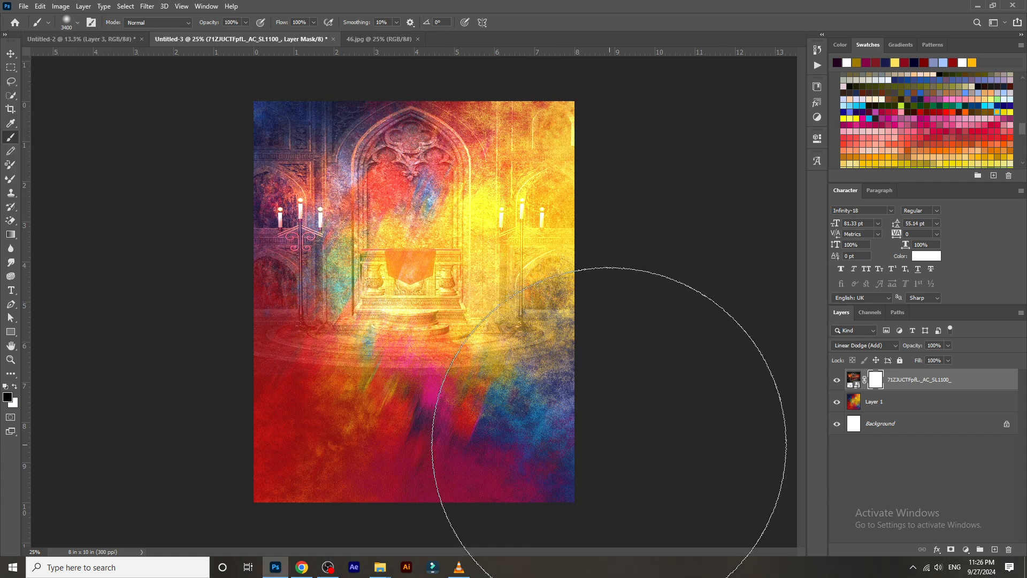
pyautogui.press('[')
pyautogui.press('[')
pyautogui.press('[')
pyautogui.press('[')
pyautogui.press('[')
pyautogui.press('[')
pyautogui.press('[')
pyautogui.press('[')
pyautogui.moveTo(589, 411); pyautogui.dragTo(384, 449)
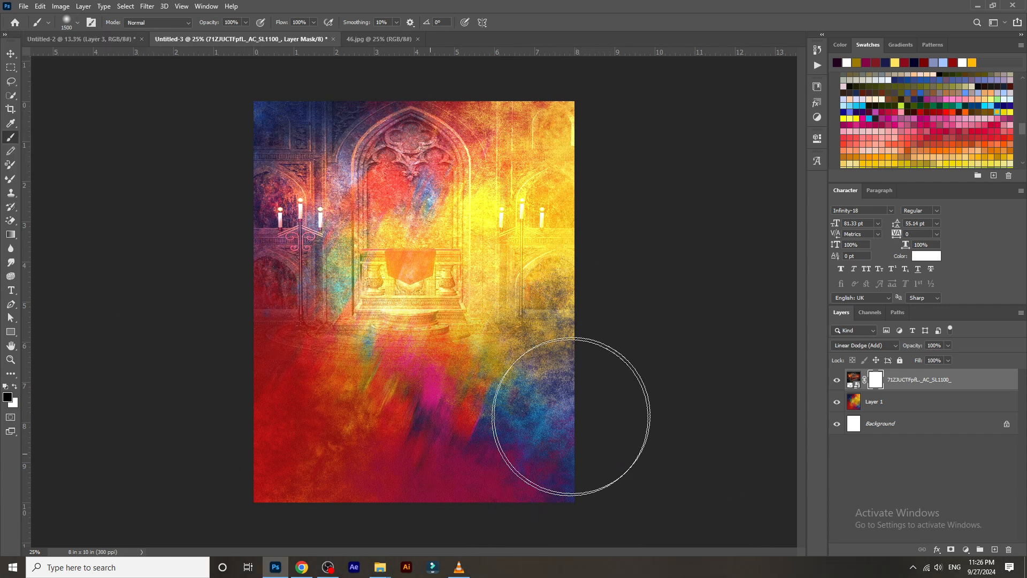
pyautogui.click(11, 54)
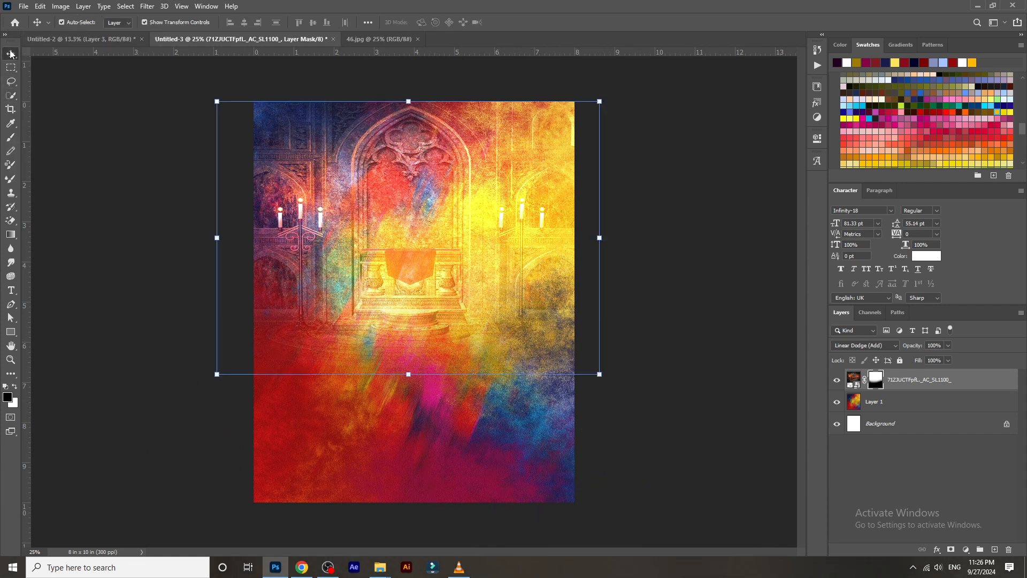
# Step: Open the seated goddess image 7 from the Navratri png folder as a separate Photoshop document
pyautogui.click(79, 40)
pyautogui.click(381, 568)
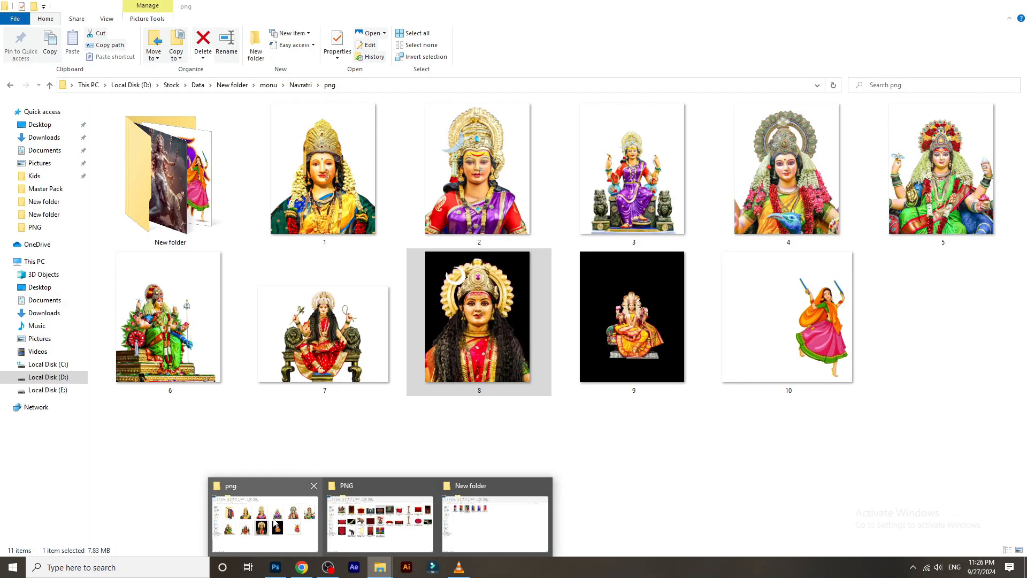
pyautogui.click(262, 516)
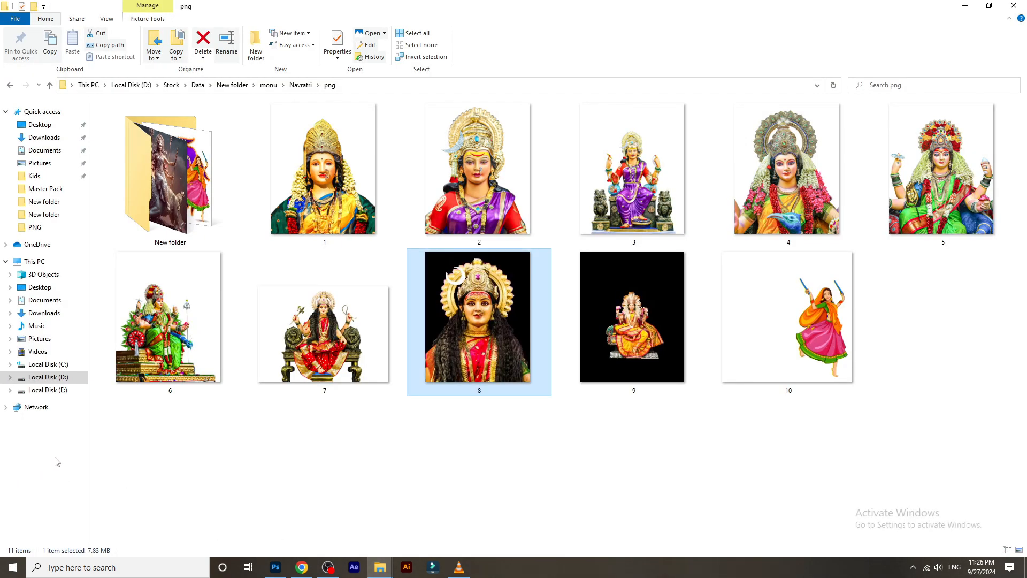
pyautogui.moveTo(324, 346); pyautogui.dragTo(410, 334)
pyautogui.moveTo(600, 7); pyautogui.dragTo(540, 56)
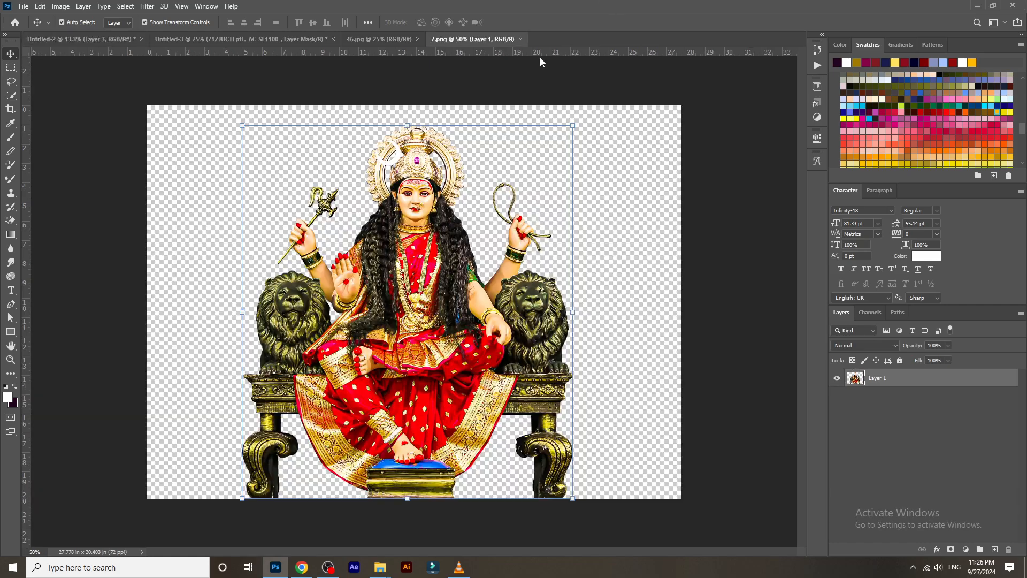
# Step: Bring the goddess cutout from 7.png into the Untitled-3 poster, enlarge it and centre it in front of the arch
pyautogui.scroll(8, 410, 193)
pyautogui.scroll(-6, 344, 348)
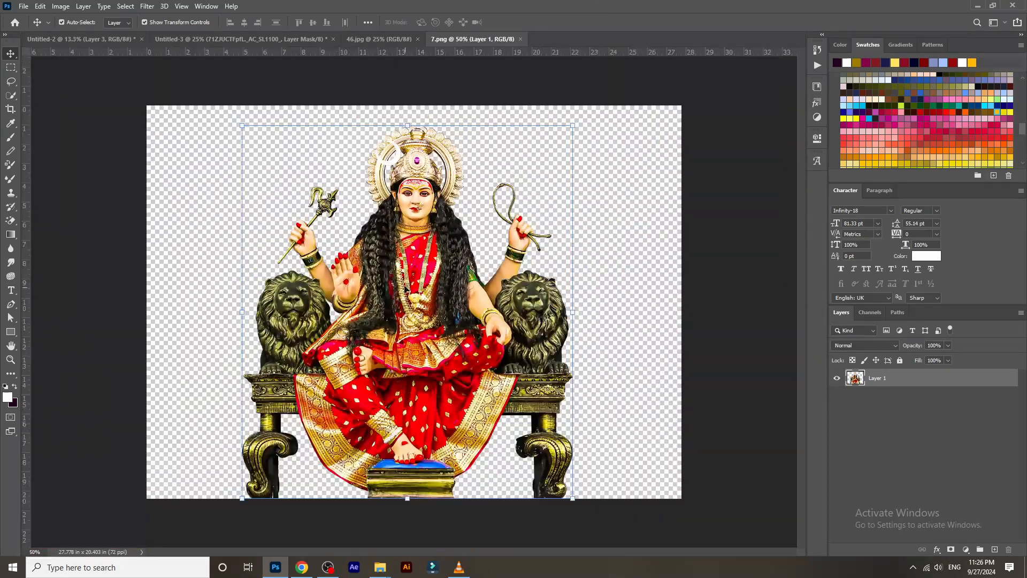
pyautogui.moveTo(405, 289)
pyautogui.mouseDown()
pyautogui.moveTo(318, 45)
pyautogui.moveTo(394, 279)
pyautogui.mouseUp()
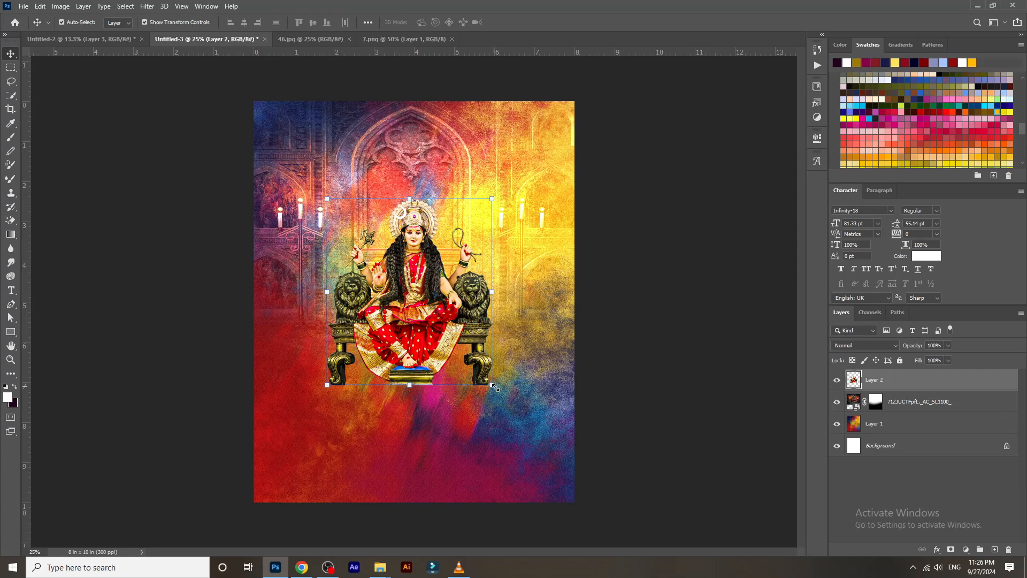
pyautogui.moveTo(496, 387); pyautogui.dragTo(520, 415)
pyautogui.moveTo(425, 340); pyautogui.dragTo(424, 326)
pyautogui.press('Return')
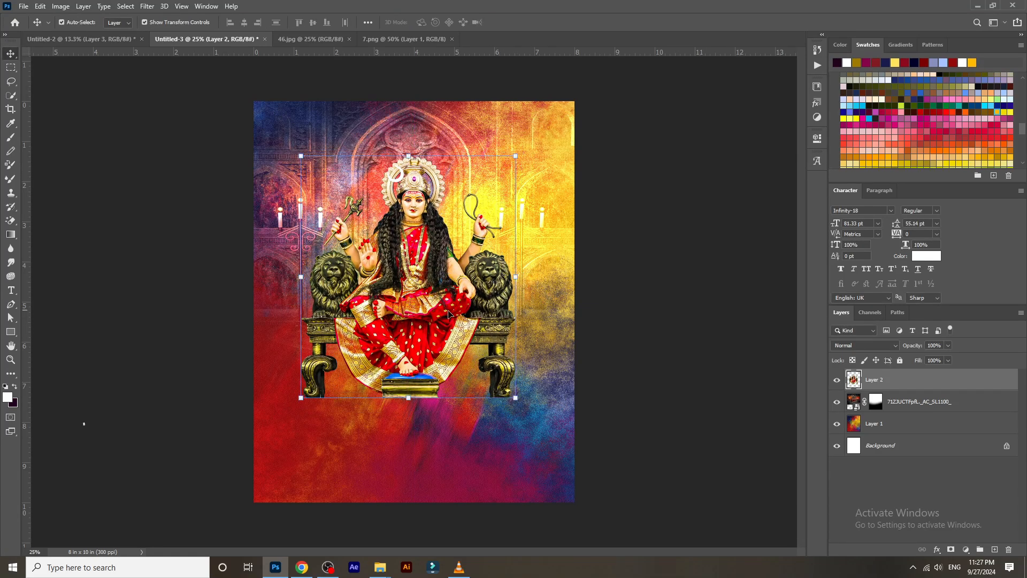
# Step: Fade the sides of the throne background by painting on its layer mask with the soft 1500 px brush
pyautogui.click(876, 401)
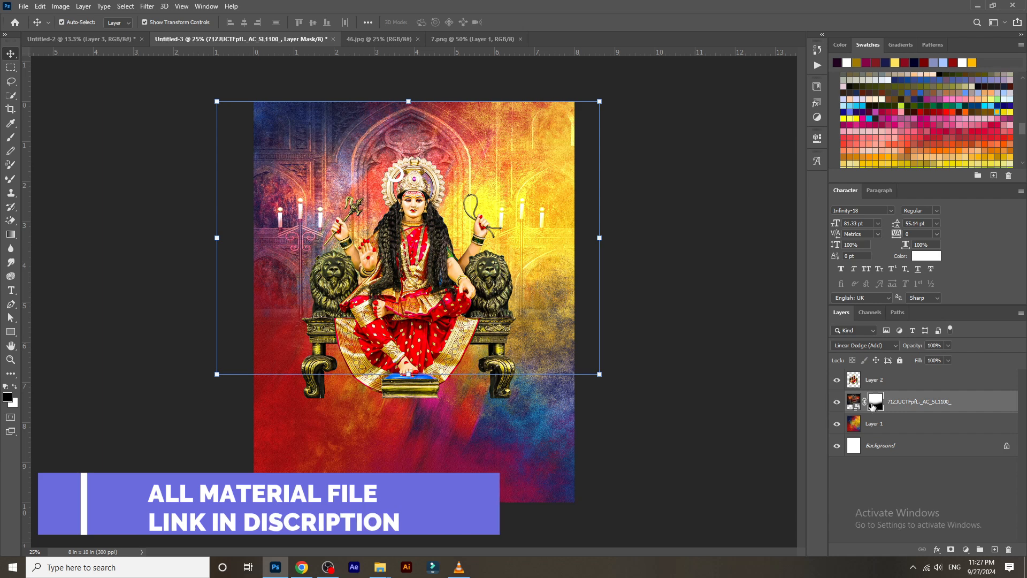
pyautogui.press('b')
pyautogui.press('x')
pyautogui.scroll(-2, 648, 334)
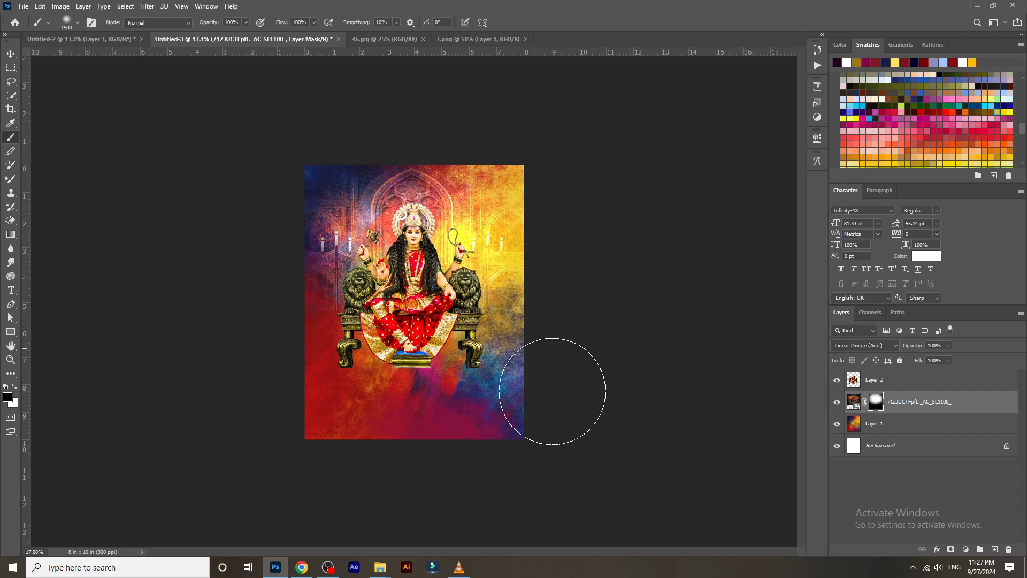
pyautogui.scroll(1, 618, 258)
pyautogui.scroll(1, 611, 254)
pyautogui.scroll(-2, 667, 333)
pyautogui.scroll(1, 642, 321)
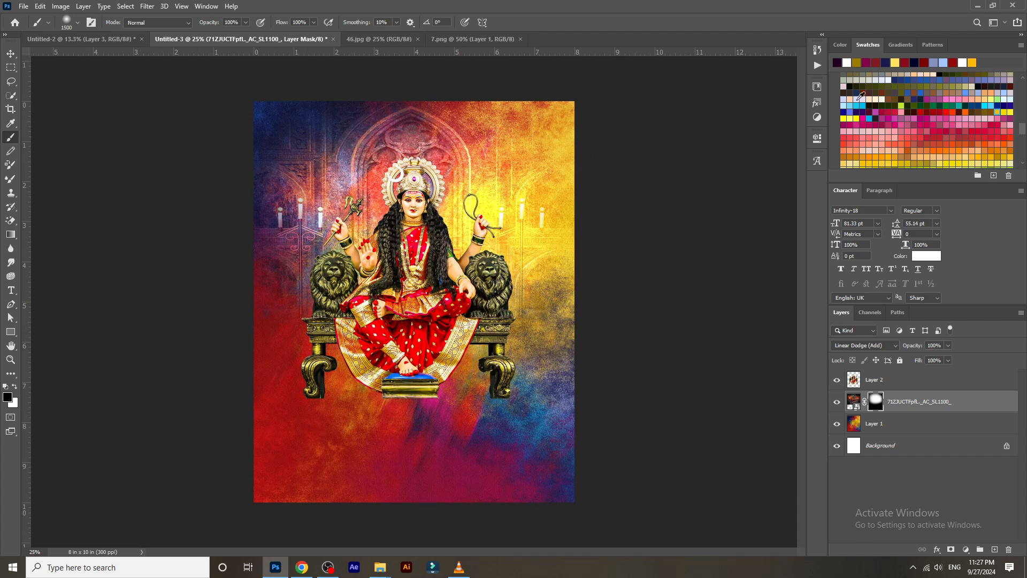
pyautogui.click(10, 53)
# Step: Mask the goddess layer and fade the base of her seat into the background with a soft black brush
pyautogui.click(410, 252)
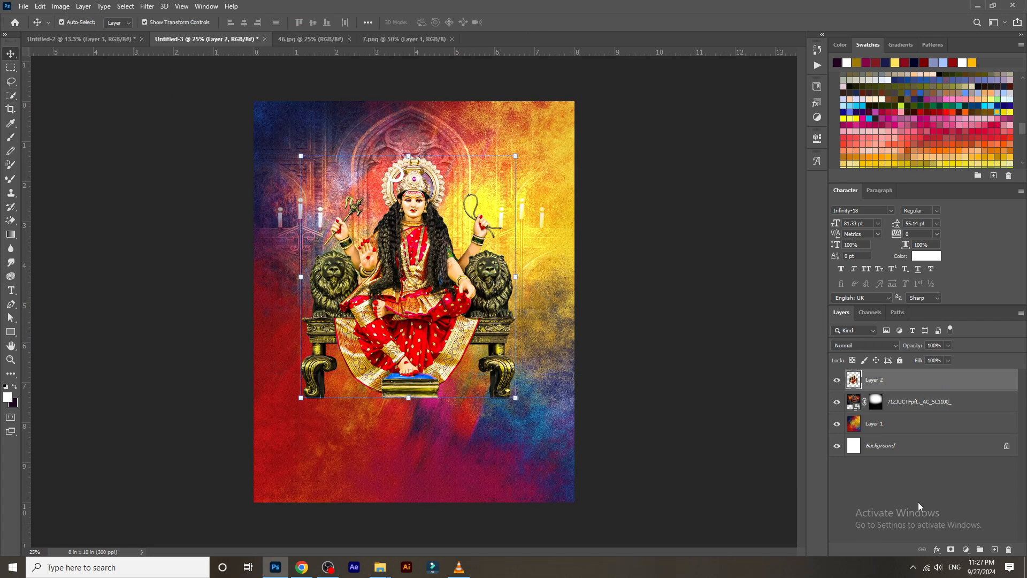
pyautogui.click(950, 552)
pyautogui.press('b')
pyautogui.press('x')
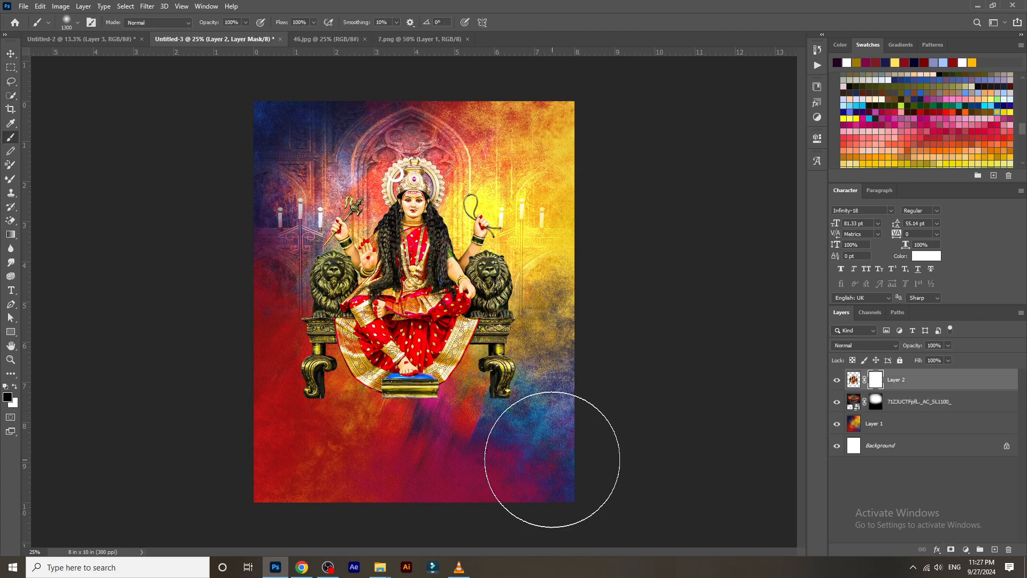
pyautogui.moveTo(551, 427)
pyautogui.mouseDown()
pyautogui.moveTo(403, 444)
pyautogui.moveTo(245, 413)
pyautogui.moveTo(326, 436)
pyautogui.moveTo(497, 435)
pyautogui.moveTo(553, 415)
pyautogui.moveTo(456, 437)
pyautogui.moveTo(334, 442)
pyautogui.mouseUp()
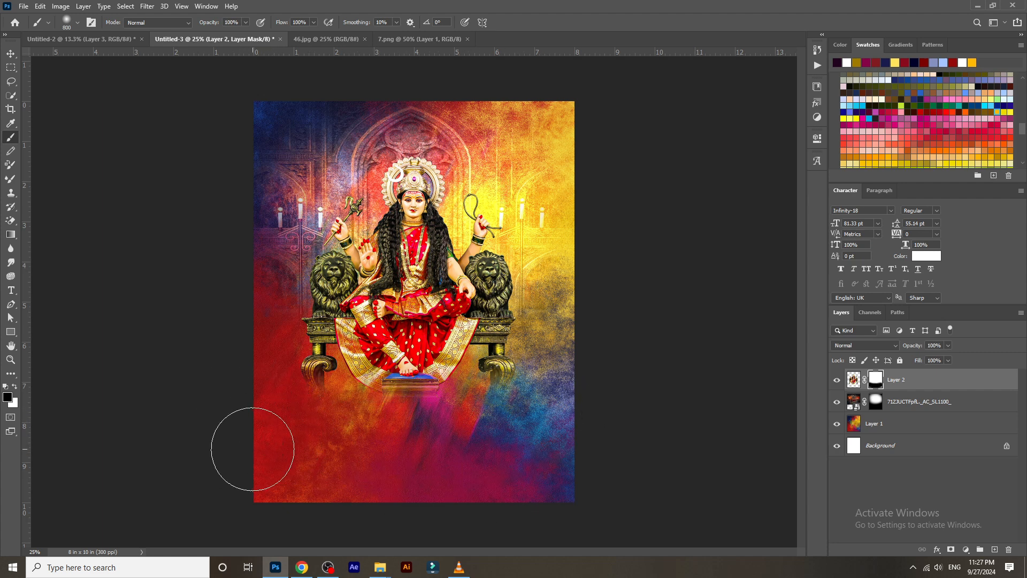
pyautogui.click(11, 53)
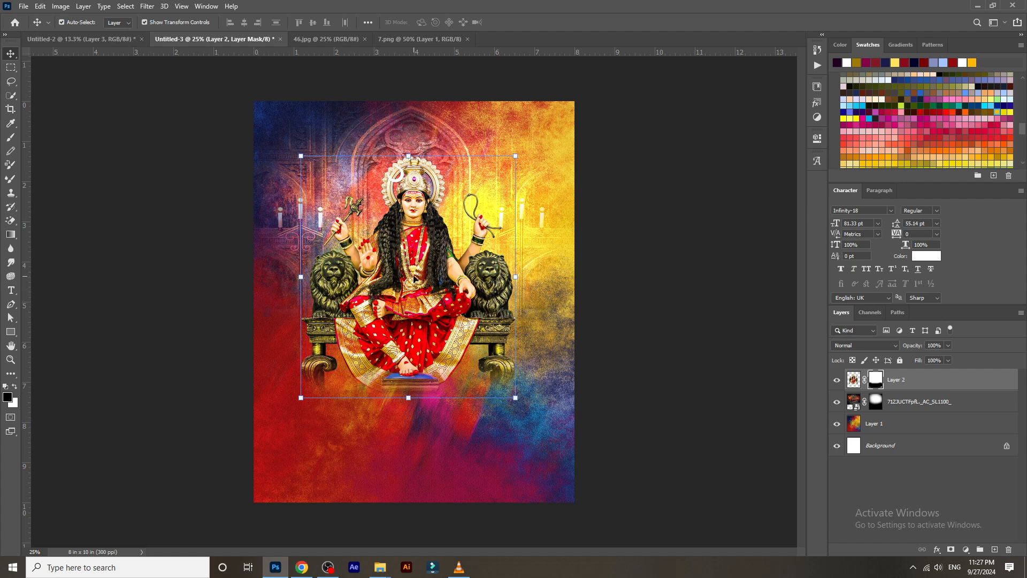
# Step: Move the goddess layer slightly upward and scale it to about 97.6%, roughly 5.23 in wide
pyautogui.moveTo(415, 279); pyautogui.dragTo(414, 270)
pyautogui.moveTo(516, 391); pyautogui.dragTo(514, 388)
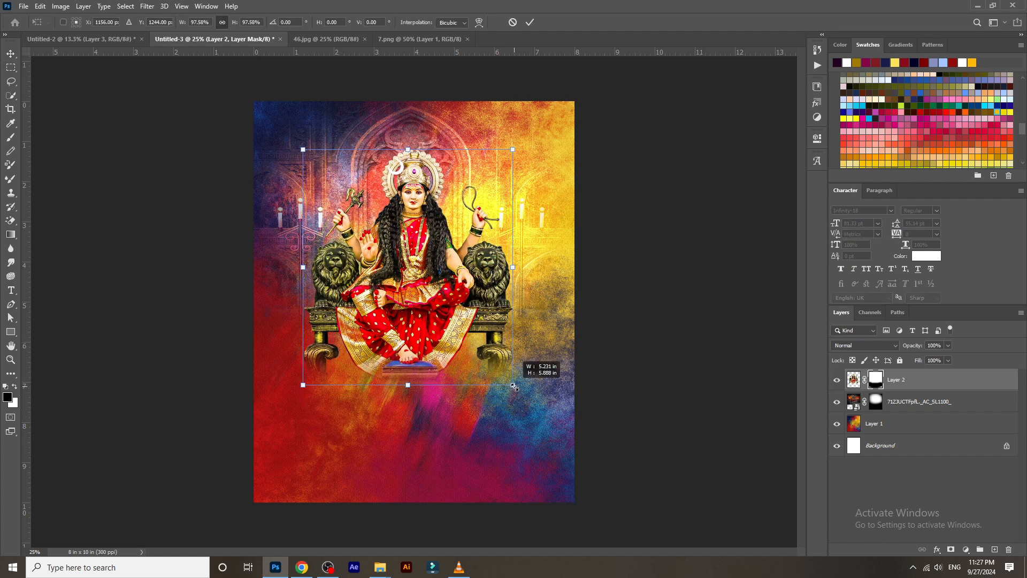
pyautogui.moveTo(413, 300); pyautogui.dragTo(413, 300)
pyautogui.press('Return')
pyautogui.click(651, 393)
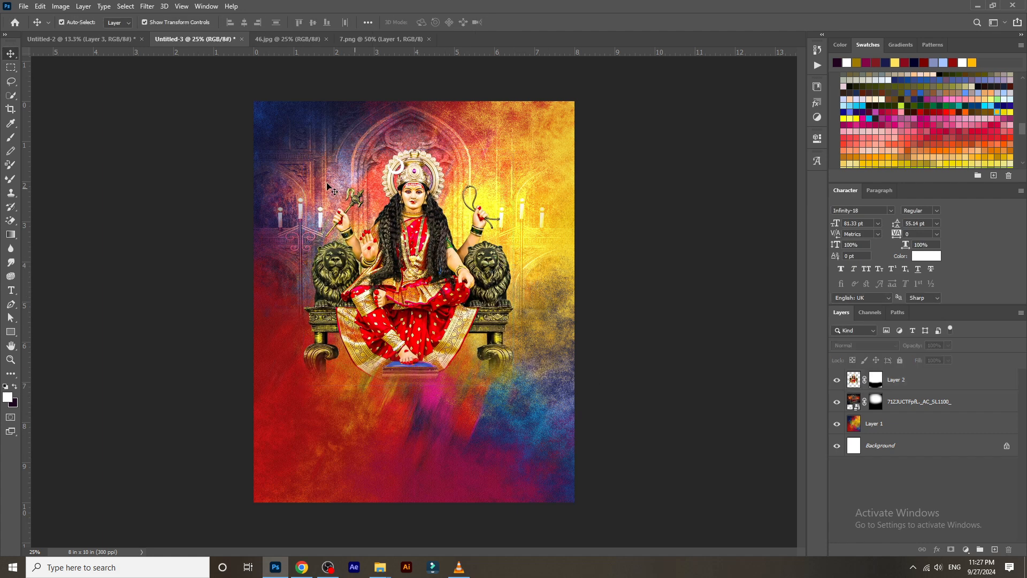
# Step: Check the composed poster and switch to the EPS & PNG stock folder in File Explorer
pyautogui.scroll(2, 328, 183)
pyautogui.scroll(-1, 329, 178)
pyautogui.click(275, 567)
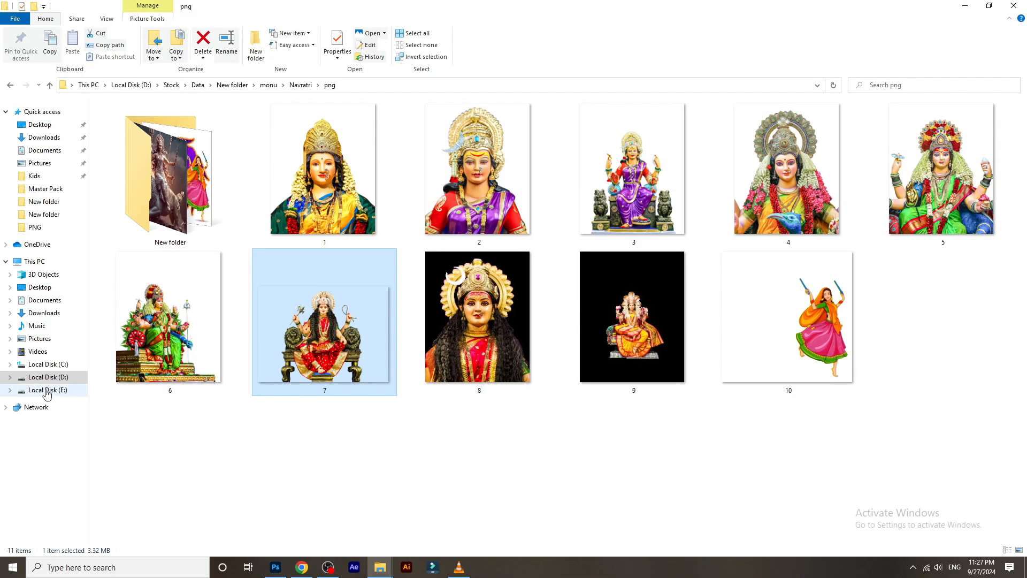
pyautogui.click(275, 567)
pyautogui.moveTo(380, 567)
pyautogui.moveTo(419, 527)
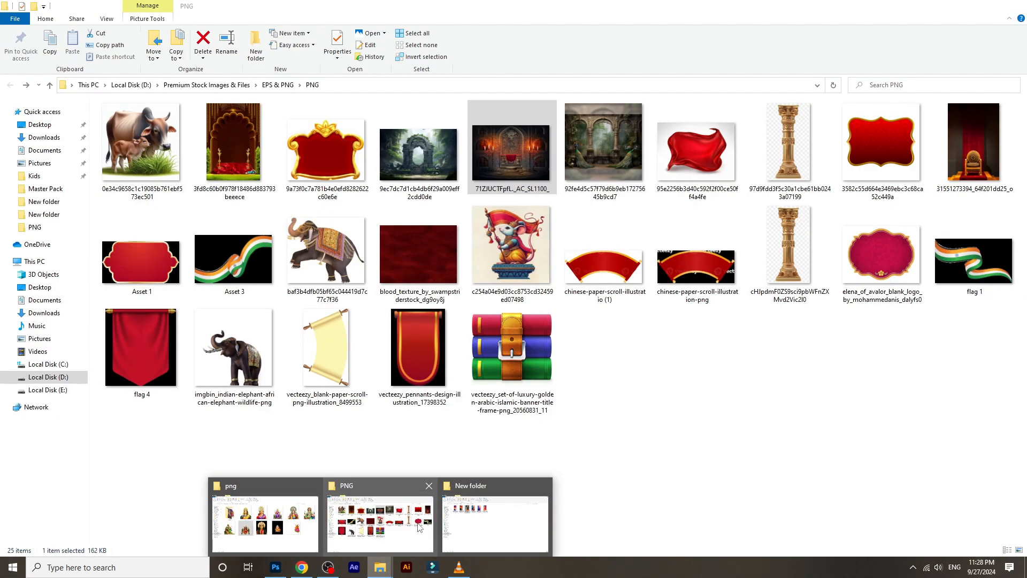
pyautogui.click(395, 515)
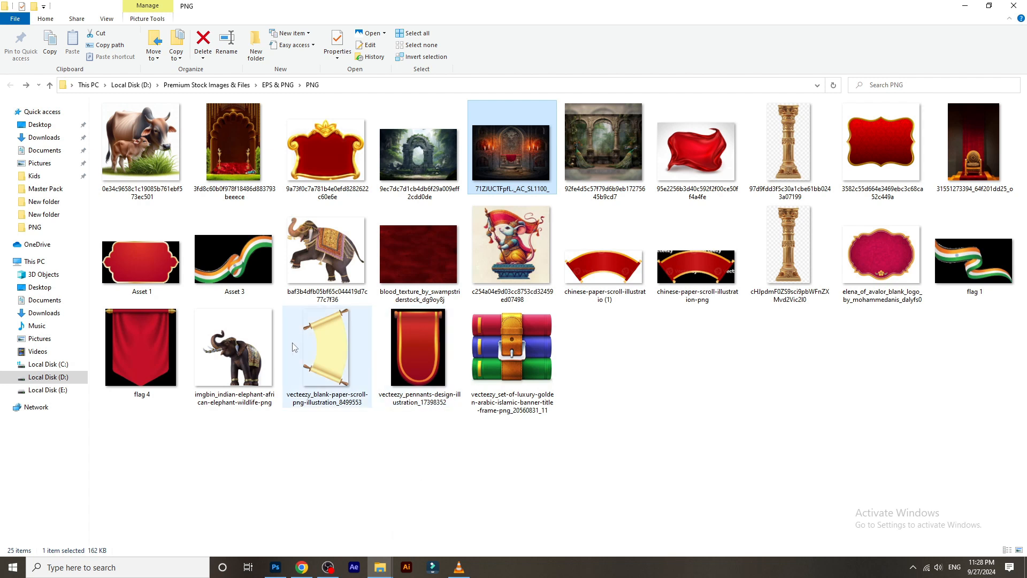
# Step: Browse the local drives down to the Navratri folder in Stock and examine the finished designs in its nested New folder
pyautogui.click(48, 390)
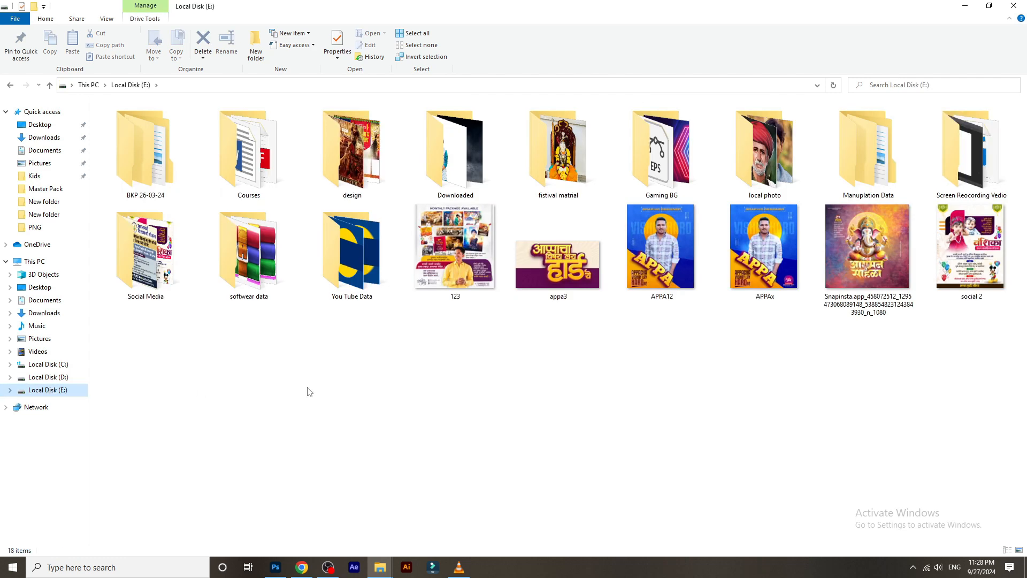
pyautogui.click(48, 378)
pyautogui.doubleClick(945, 155)
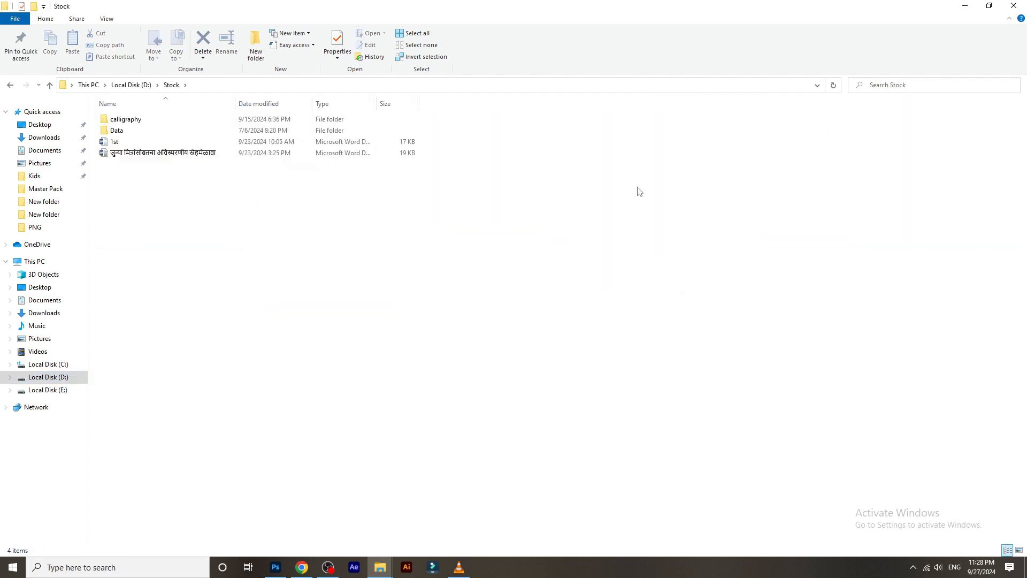
pyautogui.doubleClick(132, 131)
pyautogui.doubleClick(136, 120)
pyautogui.doubleClick(172, 179)
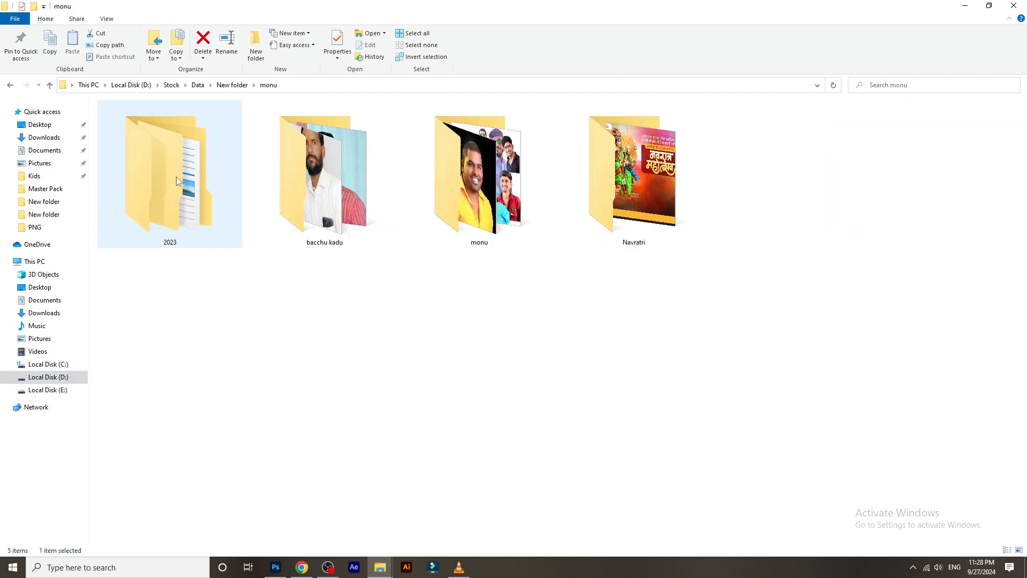
pyautogui.click(495, 189)
pyautogui.doubleClick(496, 190)
pyautogui.click(10, 85)
pyautogui.doubleClick(635, 177)
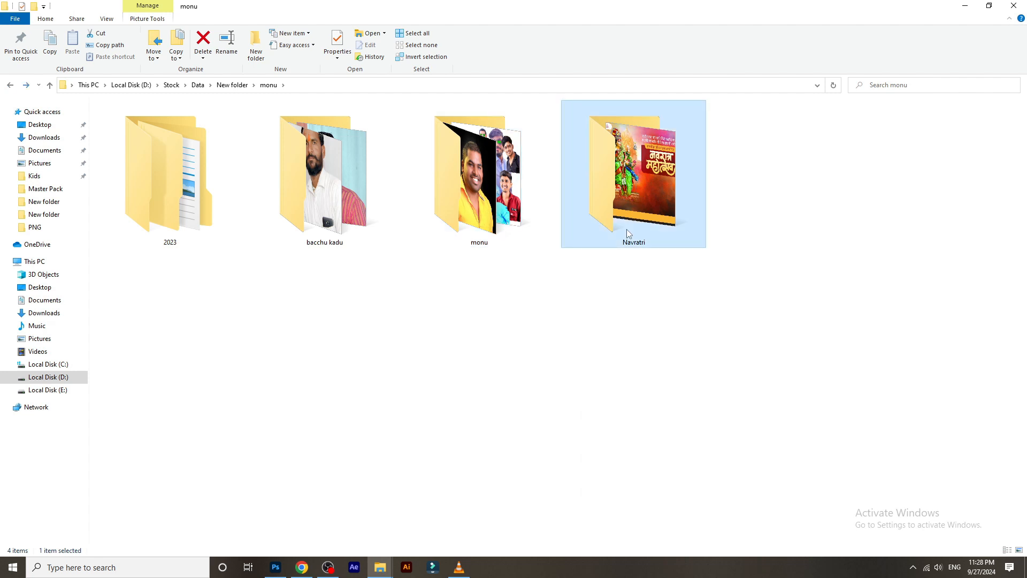
pyautogui.doubleClick(294, 179)
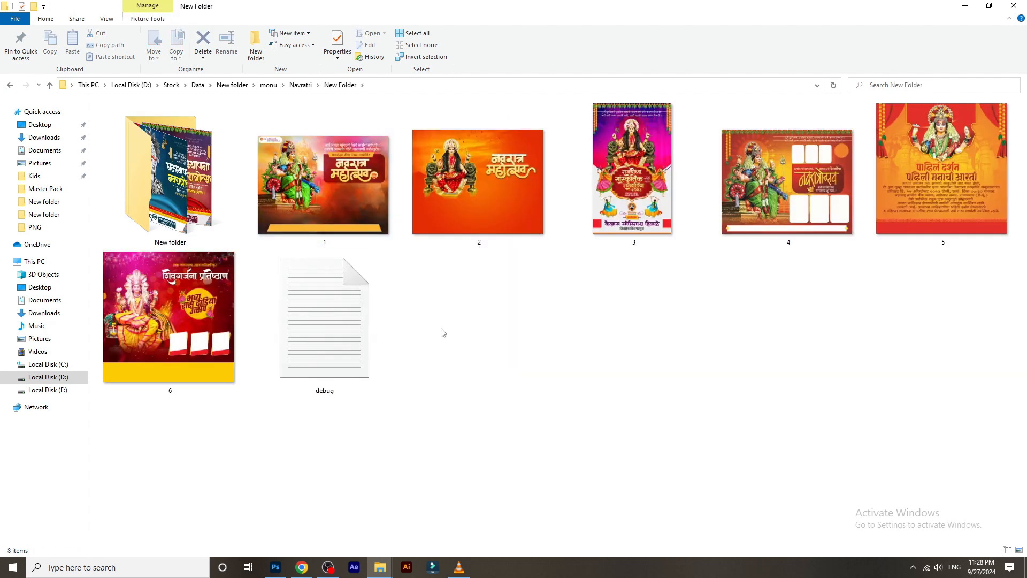
pyautogui.doubleClick(192, 179)
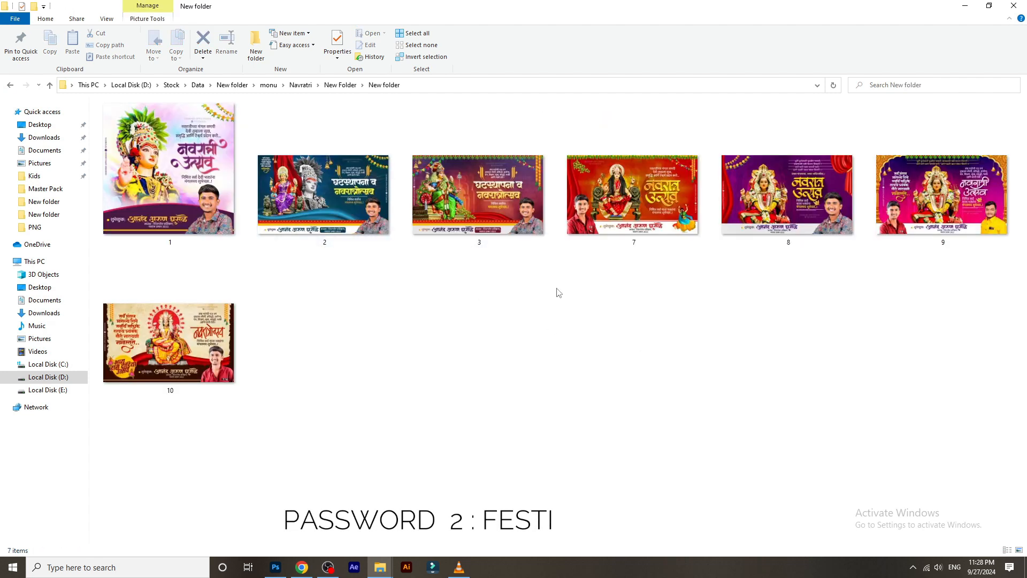
# Step: Open navratri.psd from the design folder on Local Disk (E:) in Photoshop
pyautogui.moveTo(518, 203); pyautogui.dragTo(518, 218)
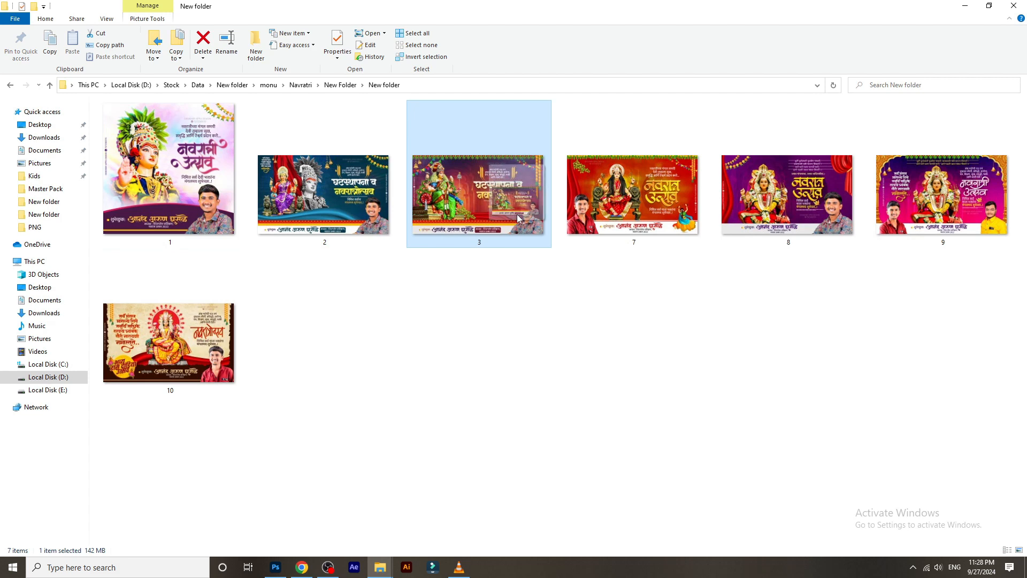
pyautogui.click(43, 391)
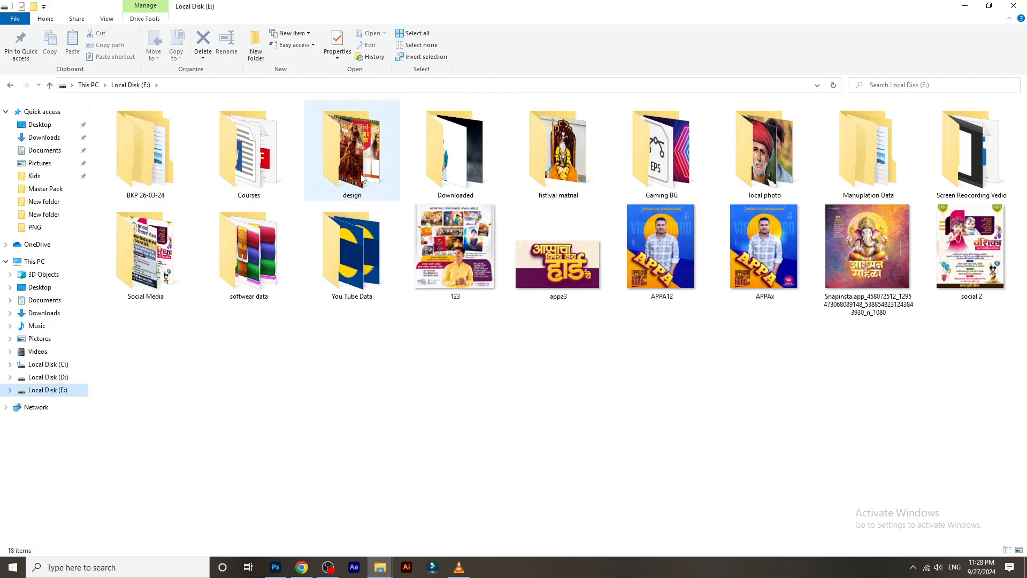
pyautogui.doubleClick(352, 150)
pyautogui.moveTo(644, 394); pyautogui.dragTo(644, 162)
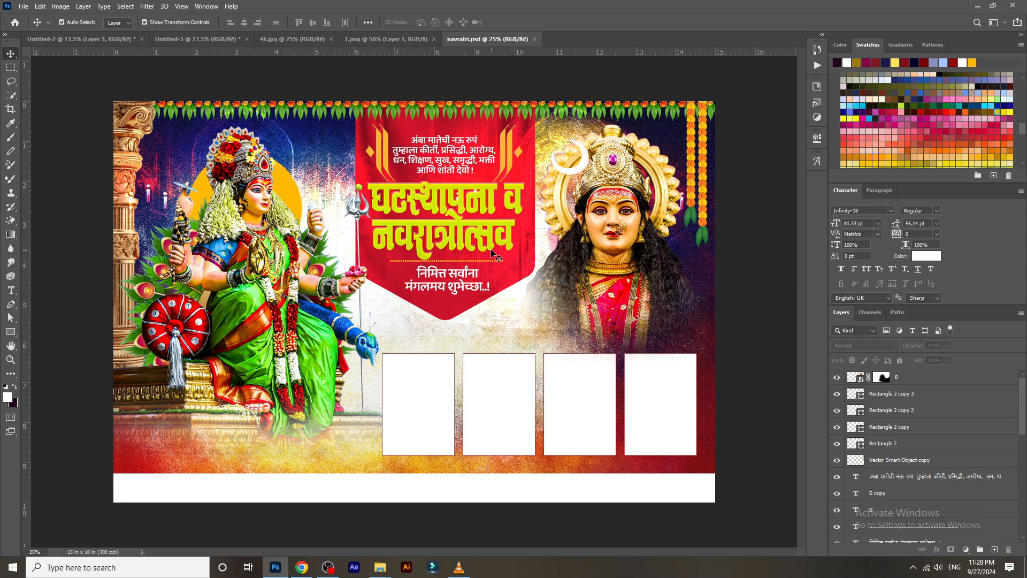
# Step: Copy the festival title, verse, ornaments and tagline layers from navratri.psd into the Untitled-3 poster and scale them down below the goddess
pyautogui.click(444, 155)
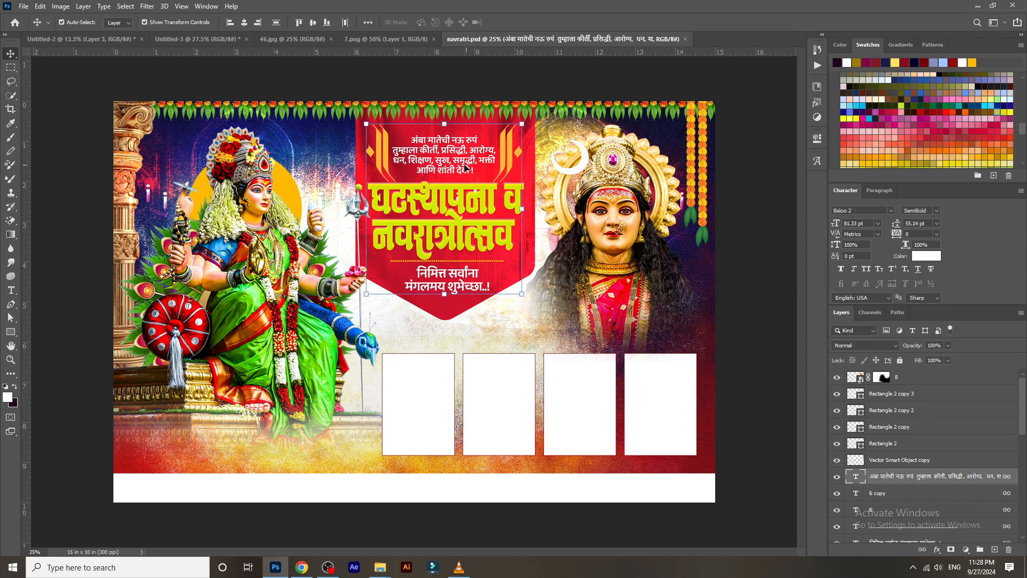
pyautogui.moveTo(461, 200); pyautogui.dragTo(417, 407)
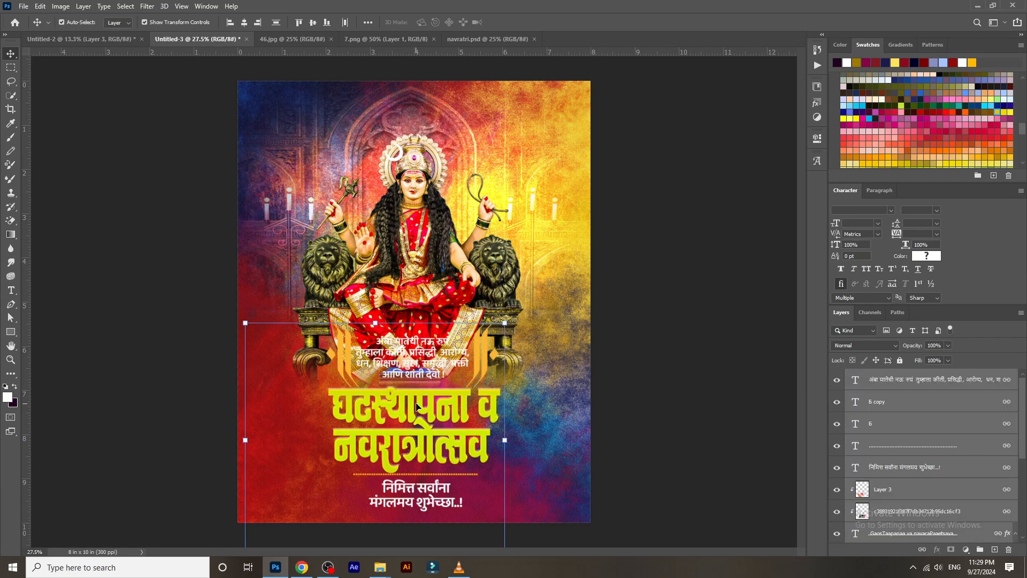
pyautogui.moveTo(507, 449); pyautogui.dragTo(449, 402)
pyautogui.press('Return')
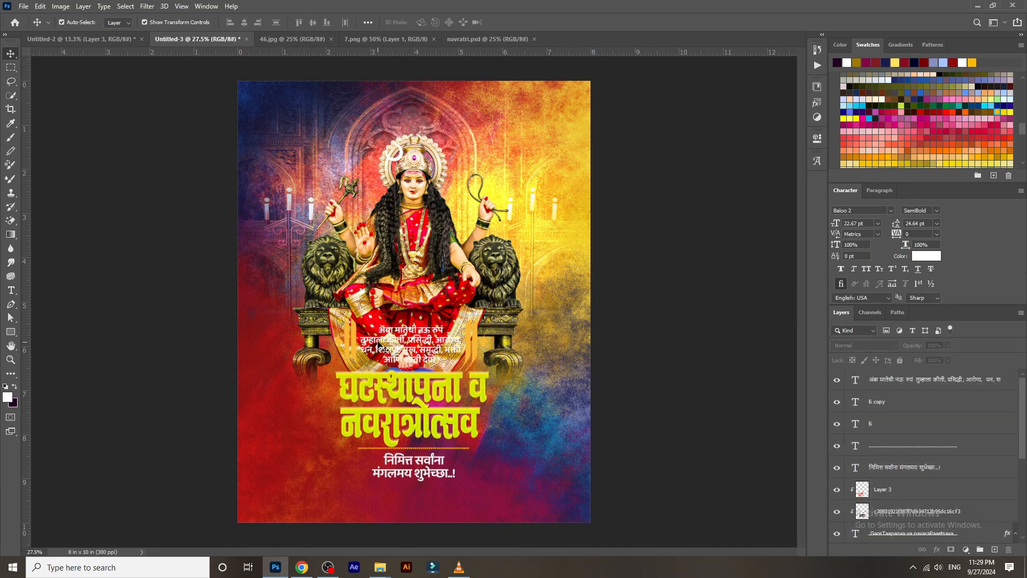
# Step: Move the four-line verse and its two orange side ornaments to the poster's upper edge, above the goddess
pyautogui.scroll(5, 384, 330)
pyautogui.keyDown('shift'); pyautogui.click(600, 358); pyautogui.keyUp('shift')
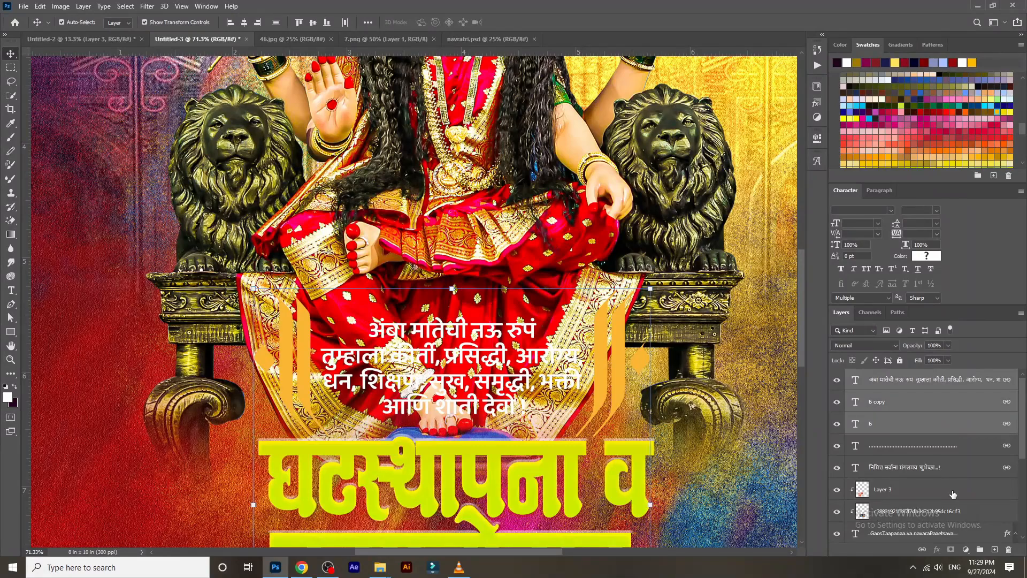
pyautogui.scroll(-4, 533, 408)
pyautogui.moveTo(558, 364); pyautogui.dragTo(543, 85)
pyautogui.scroll(-4, 552, 358)
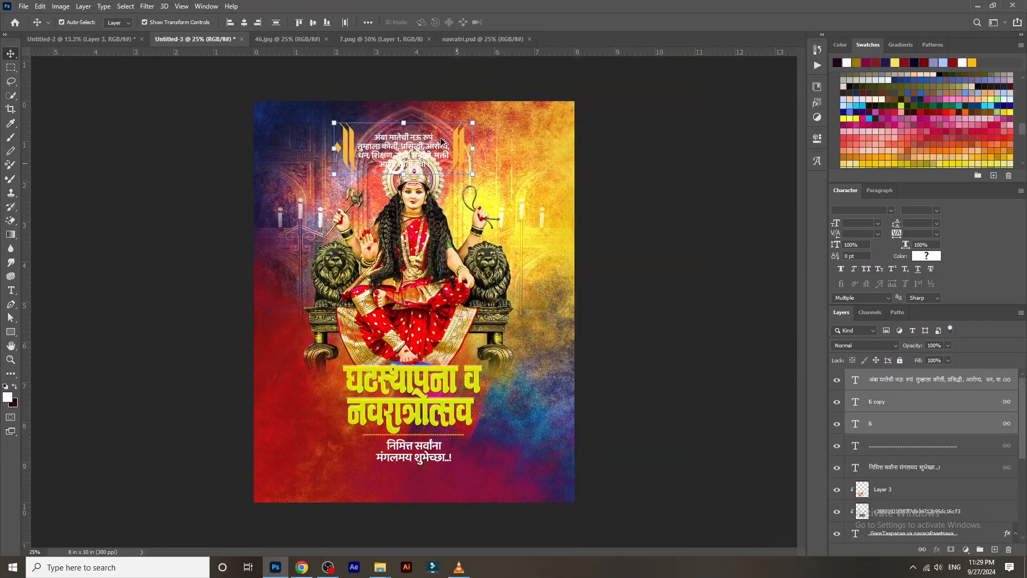
# Step: Scale down the verse and its ornaments and fit them just above the goddess's crown
pyautogui.scroll(5, 424, 213)
pyautogui.moveTo(382, 200); pyautogui.dragTo(415, 405)
pyautogui.moveTo(463, 311); pyautogui.dragTo(463, 279)
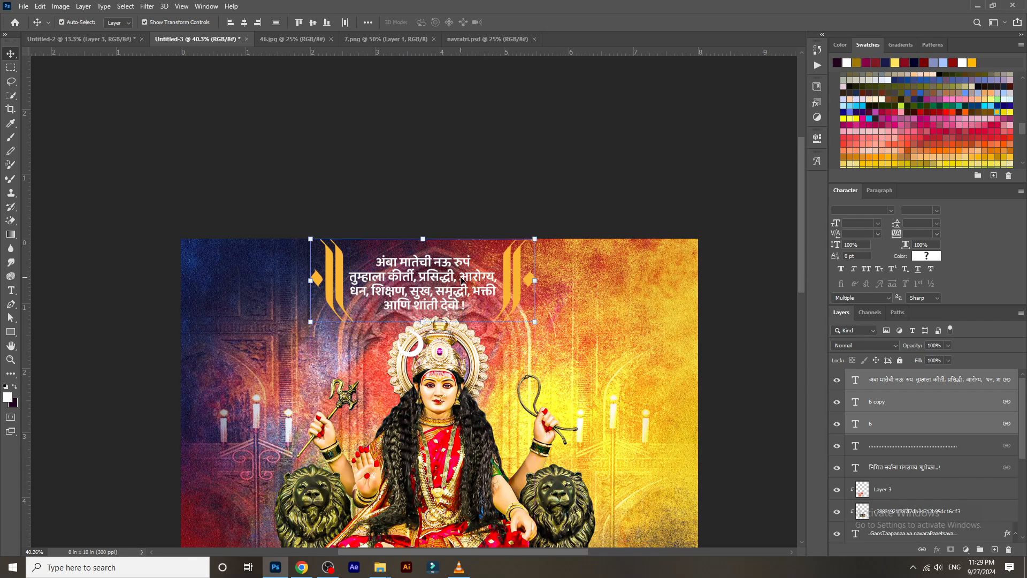
pyautogui.moveTo(539, 284); pyautogui.dragTo(496, 275)
pyautogui.press('Return')
pyautogui.click(437, 185)
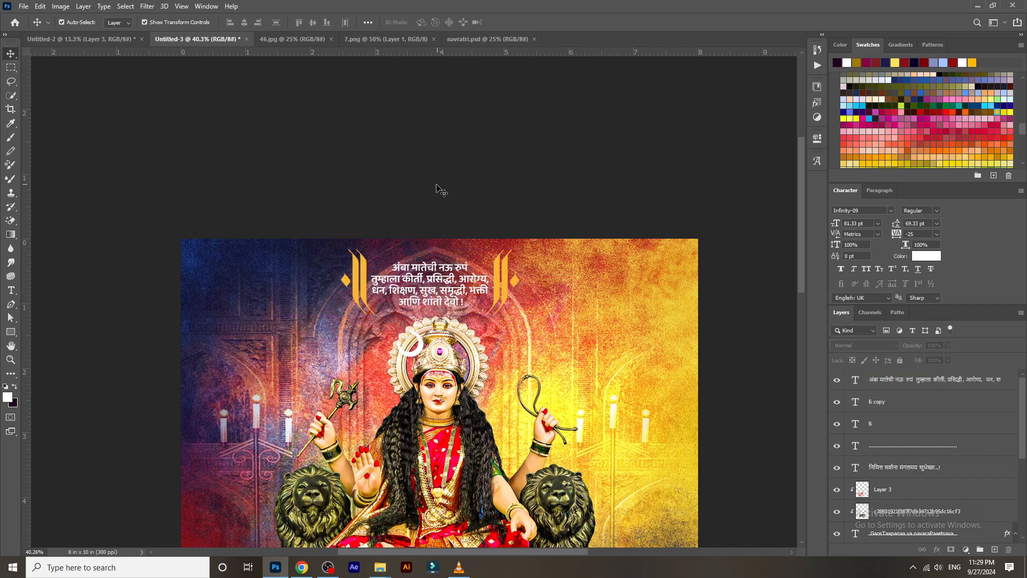
# Step: Draw a 1003 × 320 px rectangle with 37 px rounded corners over the verse and fill it with dark blue #17173f sampled from the background
pyautogui.click(11, 335)
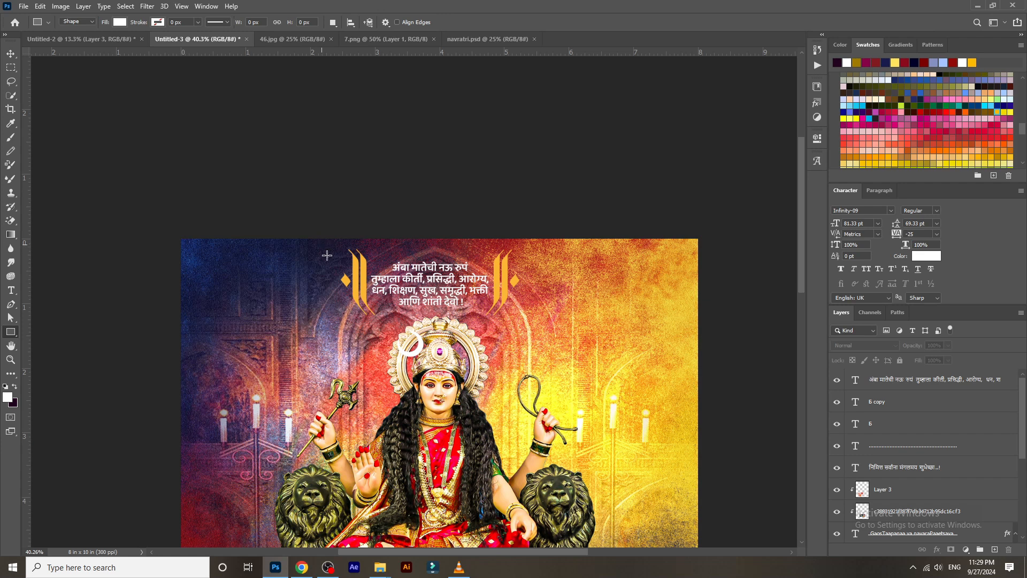
pyautogui.moveTo(322, 245); pyautogui.dragTo(538, 313)
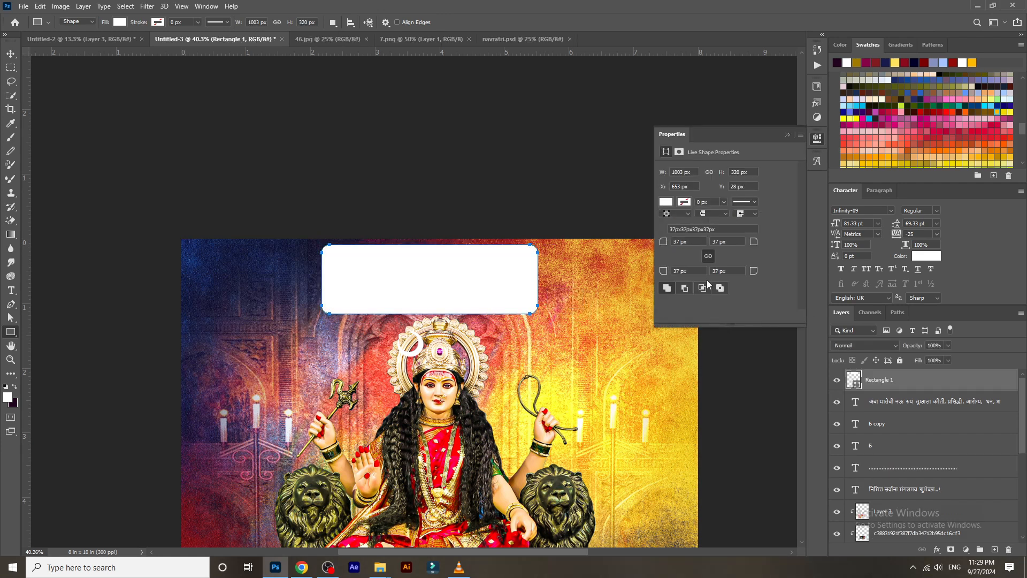
pyautogui.click(924, 256)
pyautogui.click(197, 379)
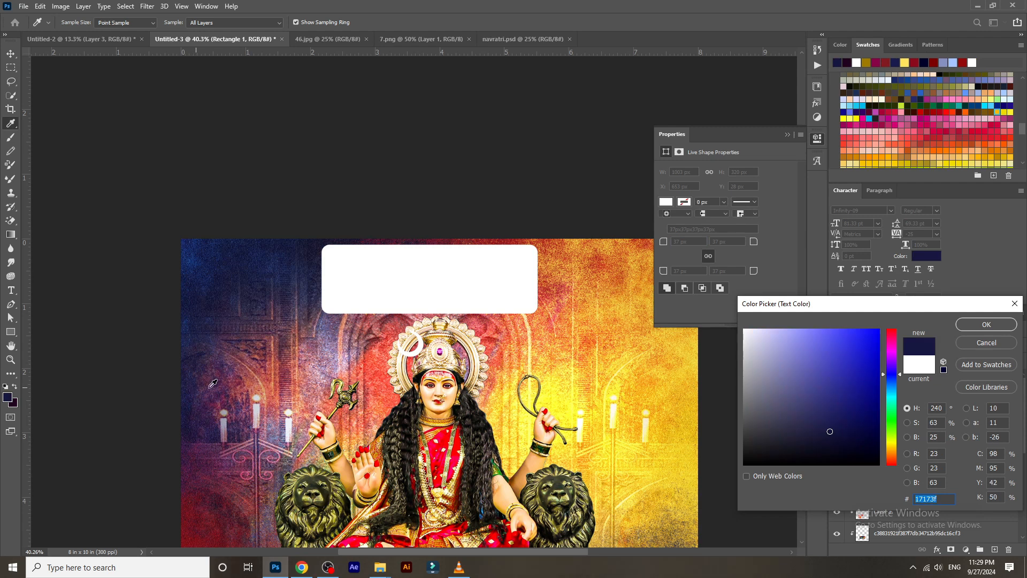
pyautogui.click(982, 326)
pyautogui.click(838, 62)
pyautogui.click(11, 54)
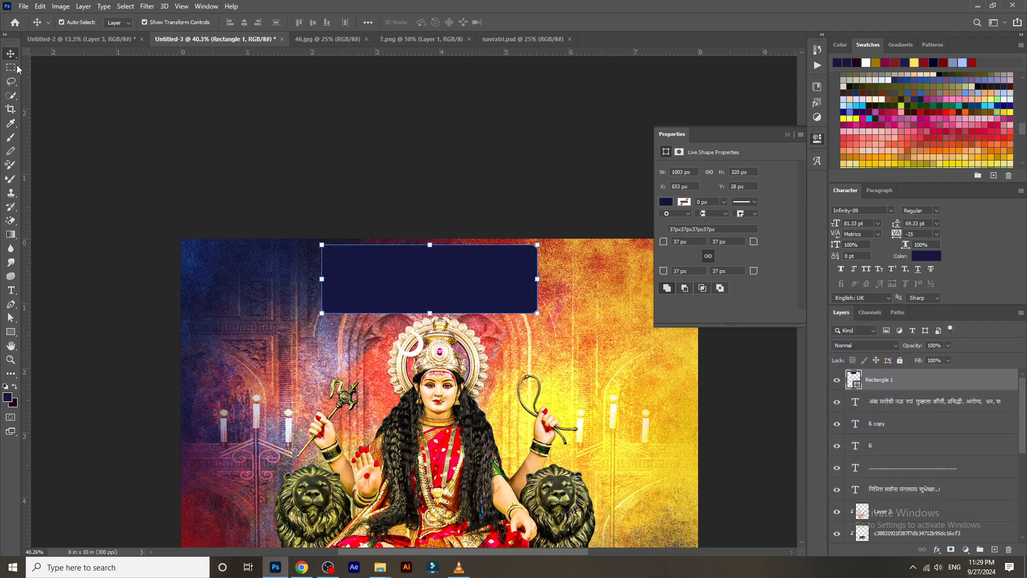
# Step: Move the verse rectangle behind the text and goddess layers and set its blend mode to Soft Light
pyautogui.hotkey('ctrl', '[')
pyautogui.hotkey('ctrl', '[')
pyautogui.hotkey('ctrl', '[')
pyautogui.hotkey('ctrl', '[')
pyautogui.hotkey('ctrl', '[')
pyautogui.hotkey('ctrl', '[')
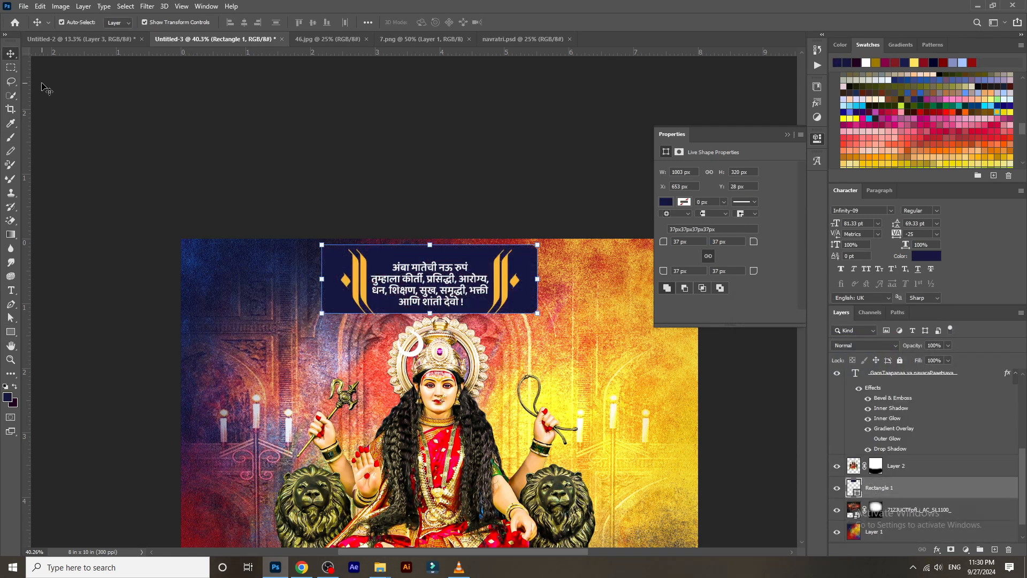
pyautogui.click(865, 345)
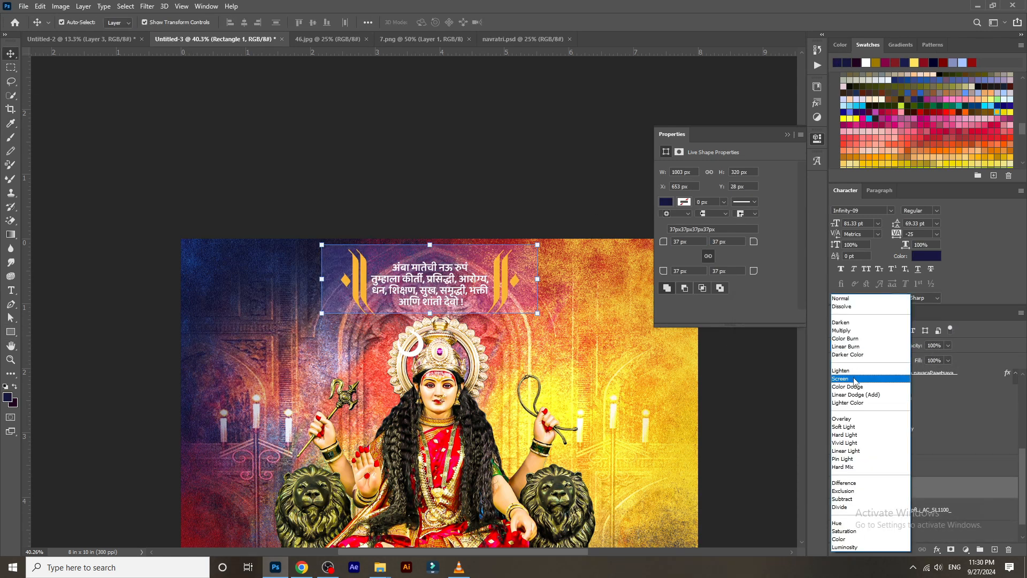
pyautogui.click(852, 427)
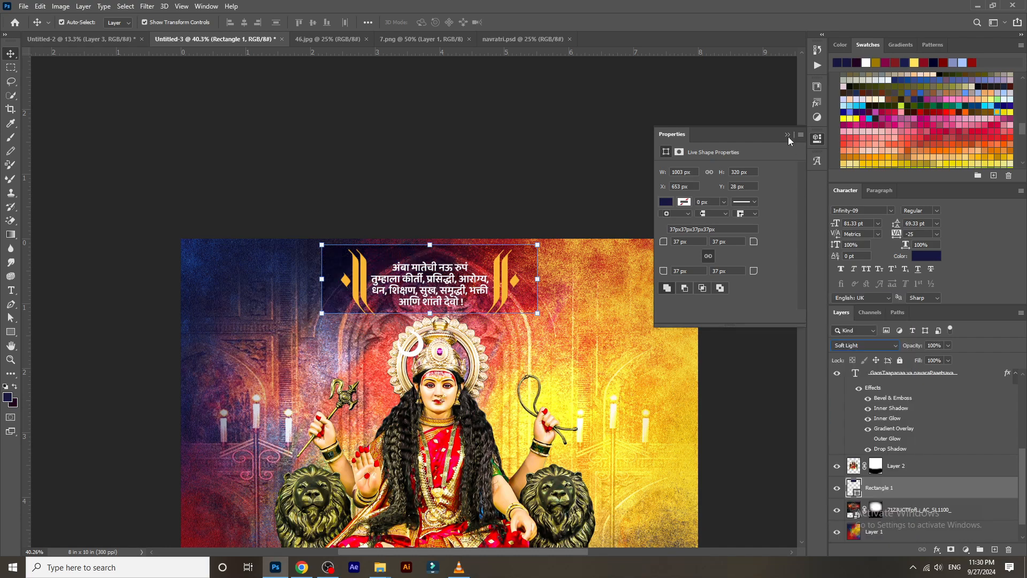
# Step: Try adjusting the width of the rectangle behind the verse, and delete the rectangle
pyautogui.click(788, 135)
pyautogui.click(739, 222)
pyautogui.scroll(4, 621, 327)
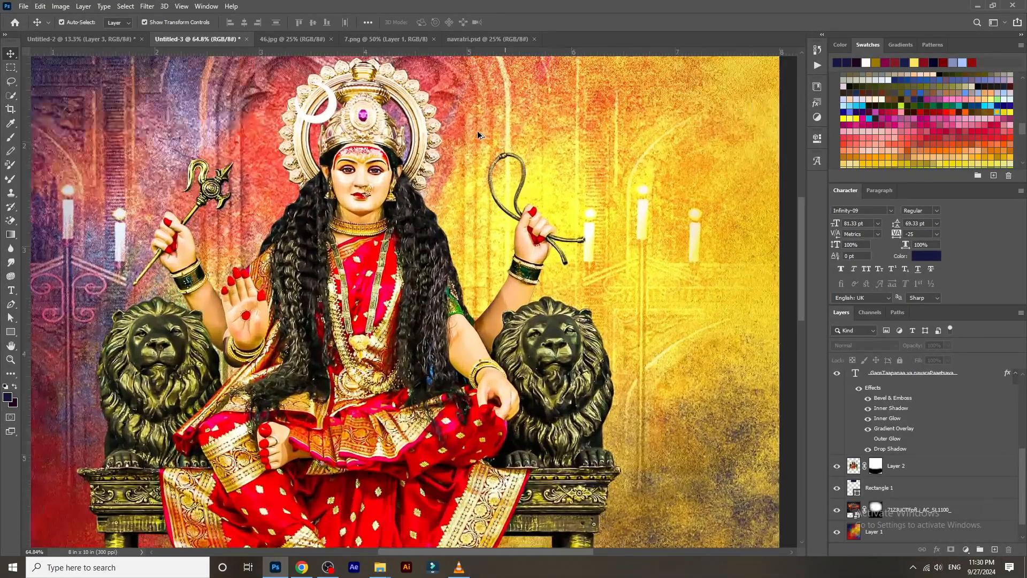
pyautogui.scroll(4, 478, 135)
pyautogui.click(536, 240)
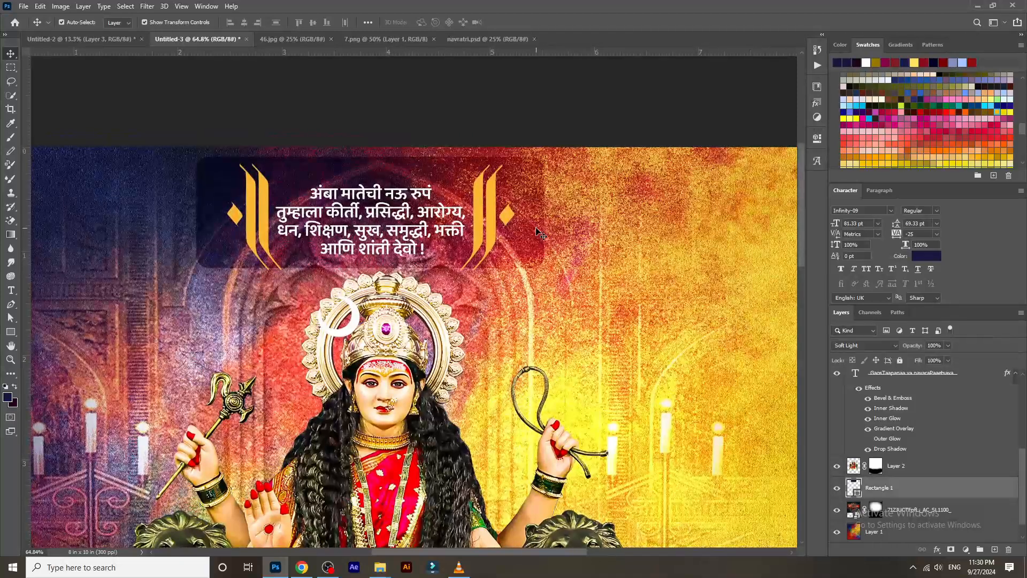
pyautogui.moveTo(544, 214)
pyautogui.mouseDown()
pyautogui.moveTo(556, 214)
pyautogui.moveTo(544, 214)
pyautogui.mouseUp()
pyautogui.scroll(-9, 542, 211)
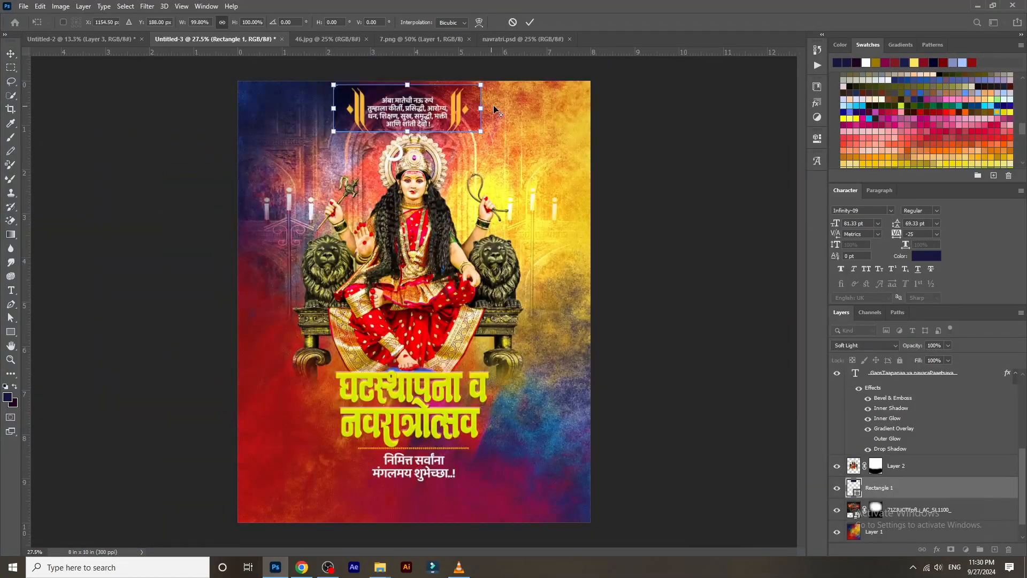
pyautogui.moveTo(473, 108); pyautogui.dragTo(591, 102)
pyautogui.press('Return')
pyautogui.press('Delete')
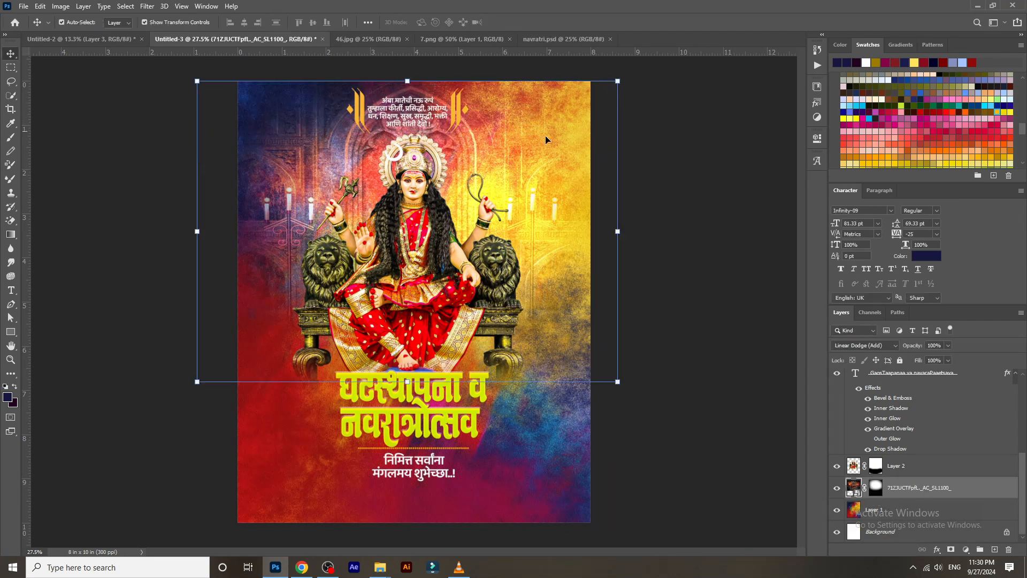
# Step: Draw a dark blue 1831 × 1831 px square with sharp corners over the goddess area
pyautogui.click(124, 147)
pyautogui.click(10, 336)
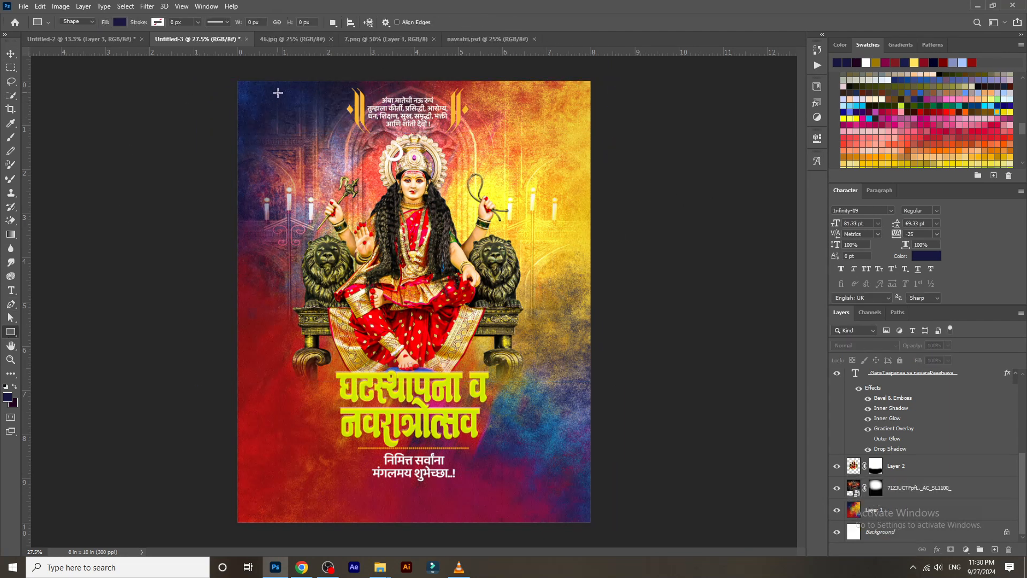
pyautogui.moveTo(278, 92)
pyautogui.mouseDown()
pyautogui.moveTo(541, 265)
pyautogui.moveTo(660, 361)
pyautogui.mouseUp()
pyautogui.click(9, 53)
pyautogui.moveTo(426, 198); pyautogui.dragTo(426, 216)
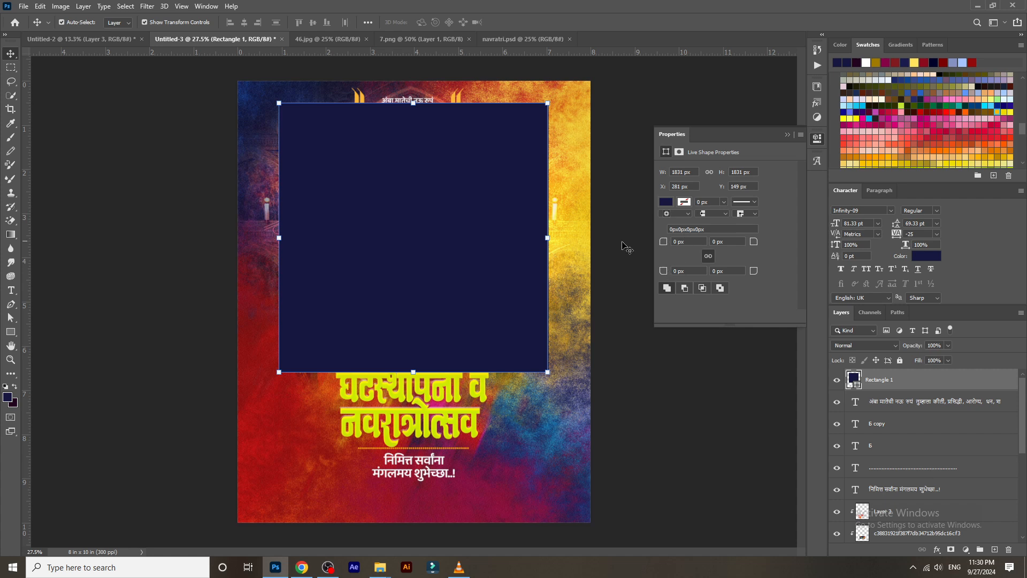
# Step: Place the square directly behind the goddess layer and set its blend mode to Soft Light
pyautogui.hotkey('ctrl', 'shift', '[')
pyautogui.hotkey('ctrl', ']')
pyautogui.hotkey('ctrl', ']')
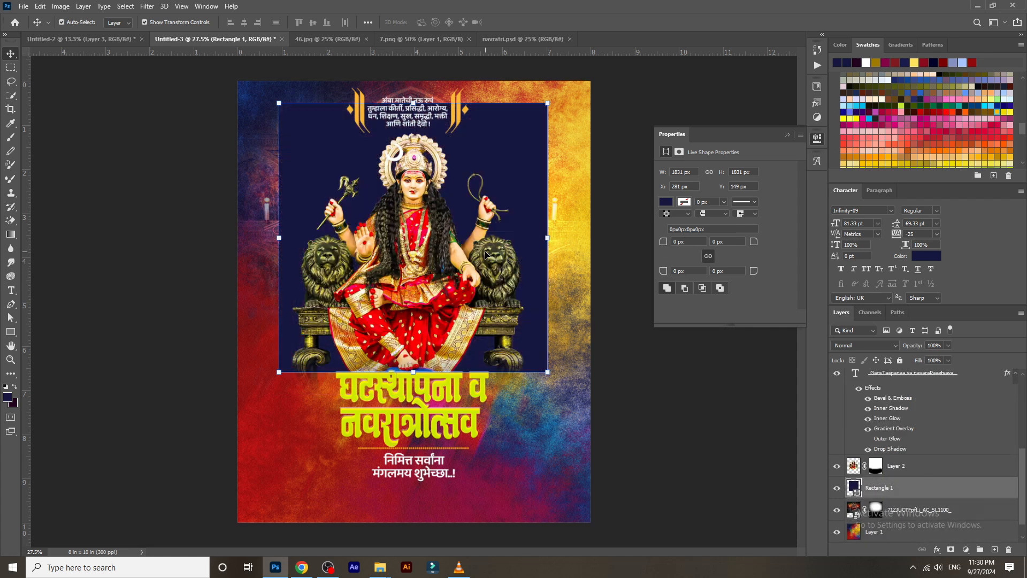
pyautogui.click(879, 347)
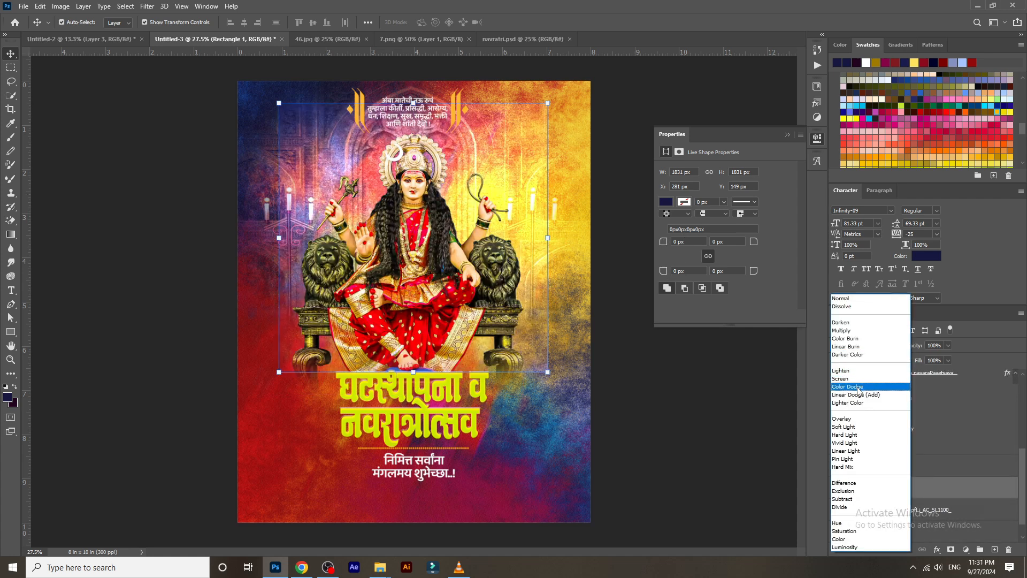
pyautogui.click(857, 428)
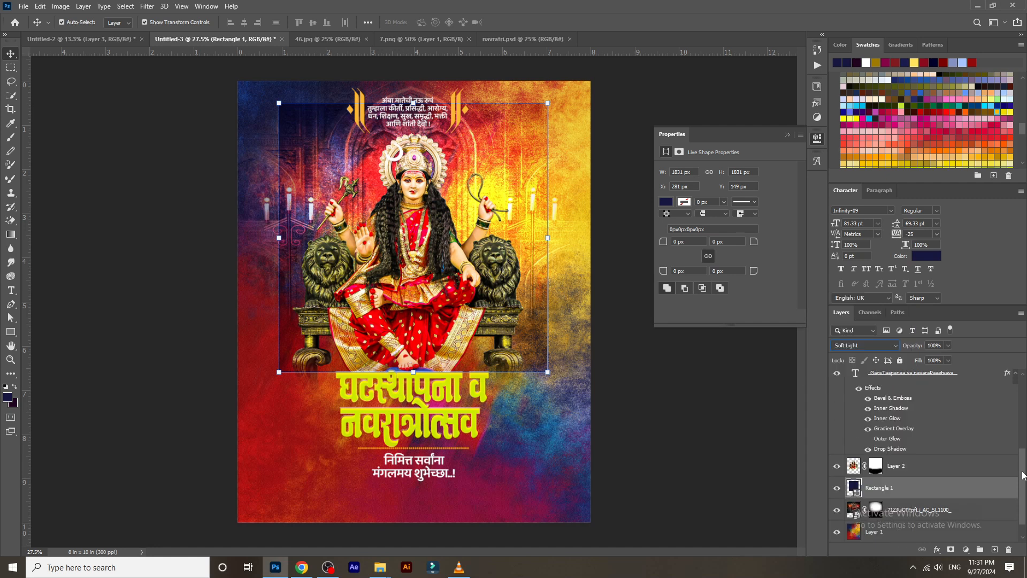
# Step: Centre the square horizontally on the Background layer
pyautogui.scroll(-1, 1022, 475)
pyautogui.keyDown('ctrl'); pyautogui.click(889, 533); pyautogui.keyUp('ctrl')
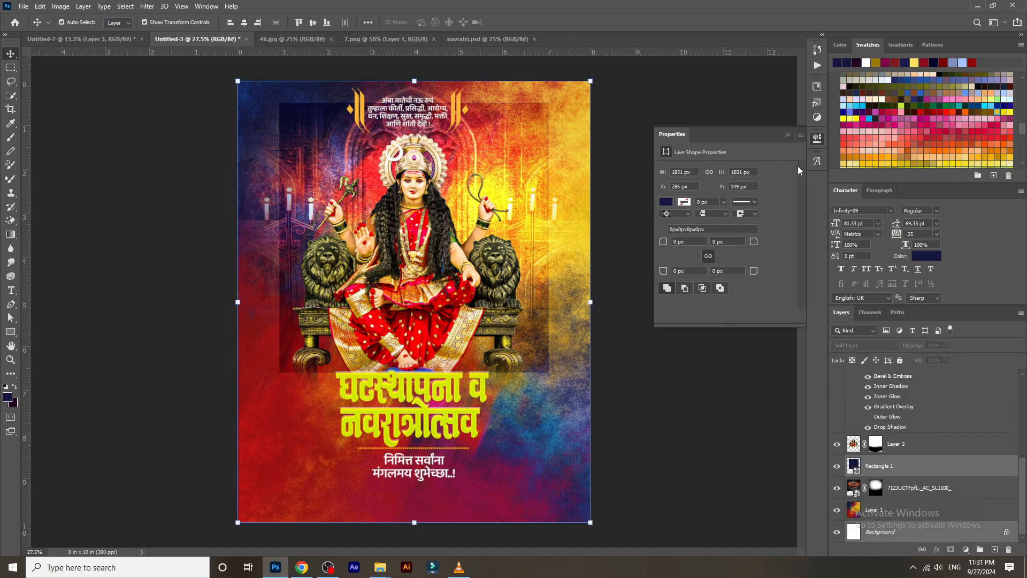
pyautogui.click(787, 135)
pyautogui.click(710, 164)
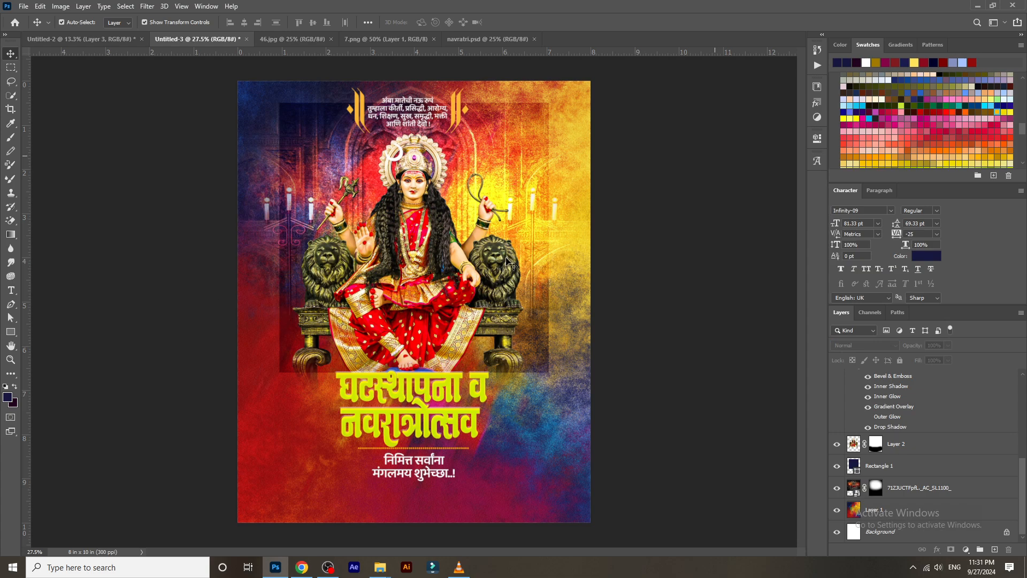
# Step: Nudge the festival title and the tagline with its dotted divider slightly sideways to centre them under the goddess
pyautogui.scroll(3, 415, 151)
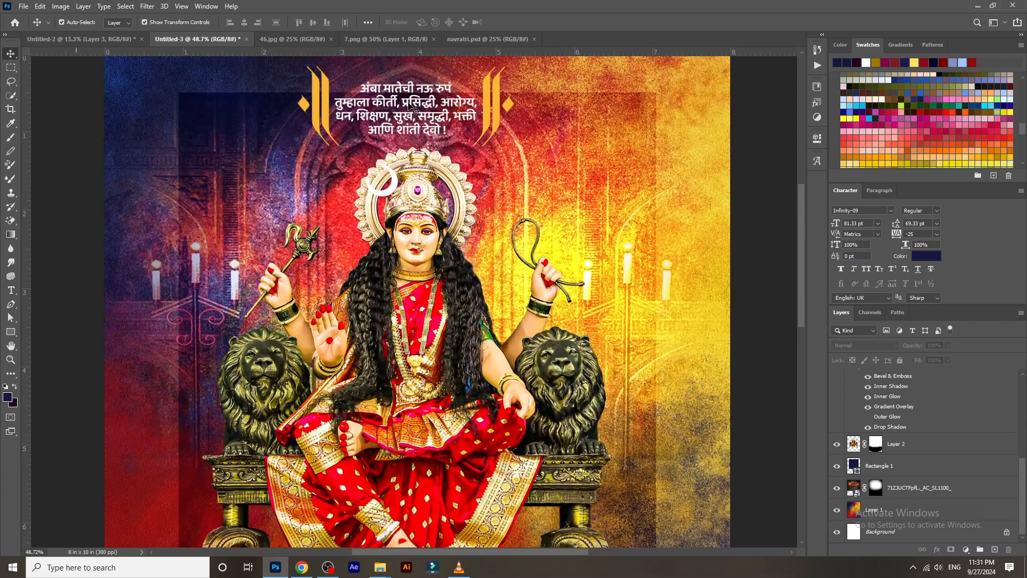
pyautogui.scroll(-2, 414, 111)
pyautogui.moveTo(428, 398); pyautogui.dragTo(430, 398)
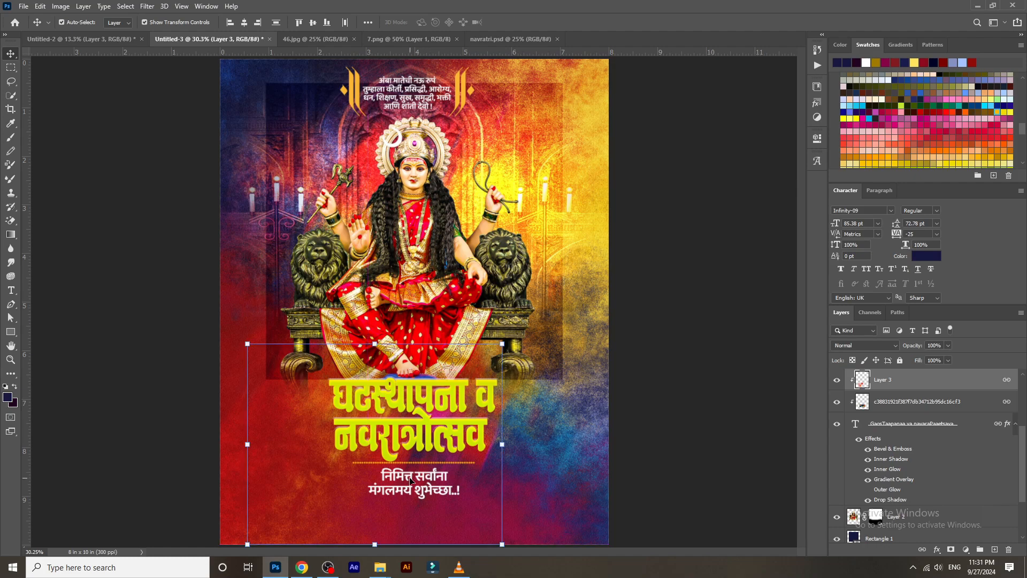
pyautogui.moveTo(423, 480); pyautogui.dragTo(422, 479)
pyautogui.click(654, 475)
pyautogui.scroll(3, 429, 462)
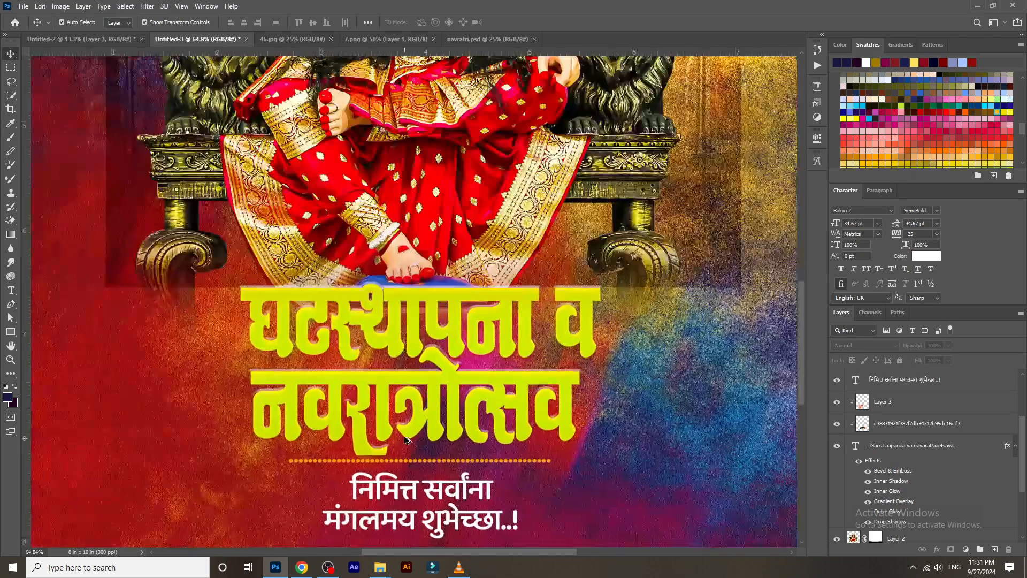
# Step: Move the dotted divider and tagline slightly down to widen the gap below the title, and check the whole poster
pyautogui.click(415, 436)
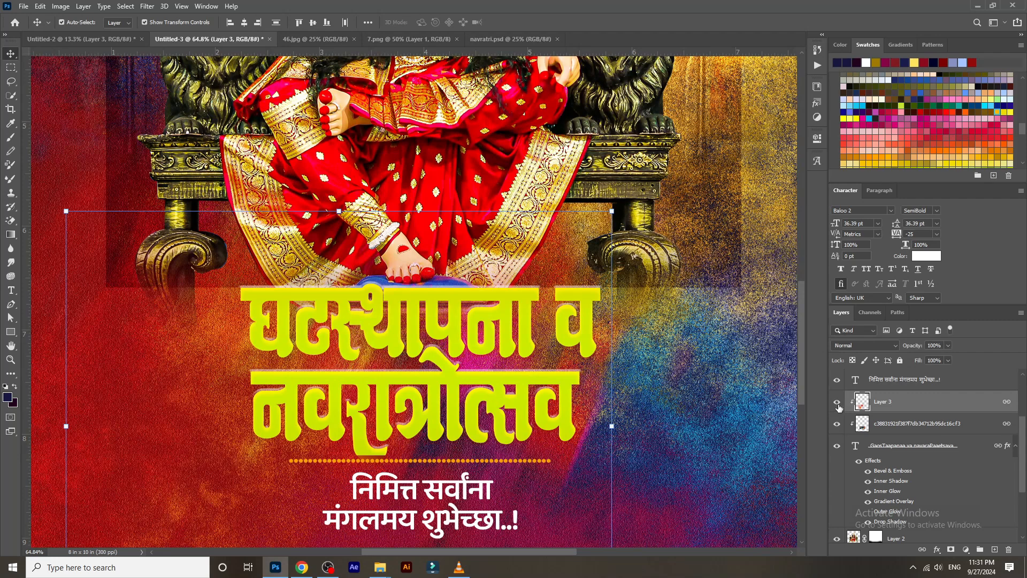
pyautogui.moveTo(452, 462); pyautogui.dragTo(453, 469)
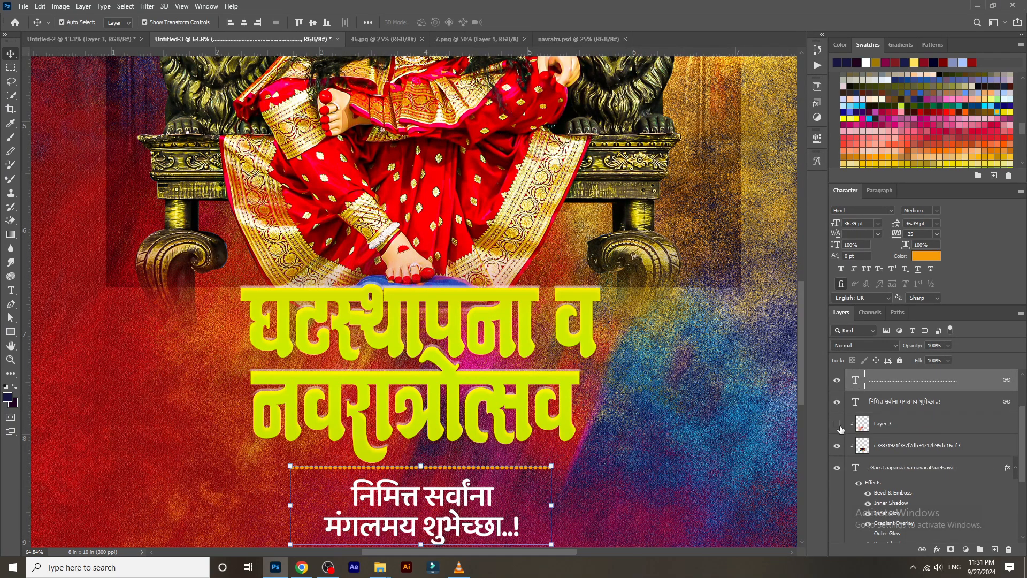
pyautogui.scroll(-7, 506, 399)
pyautogui.click(728, 437)
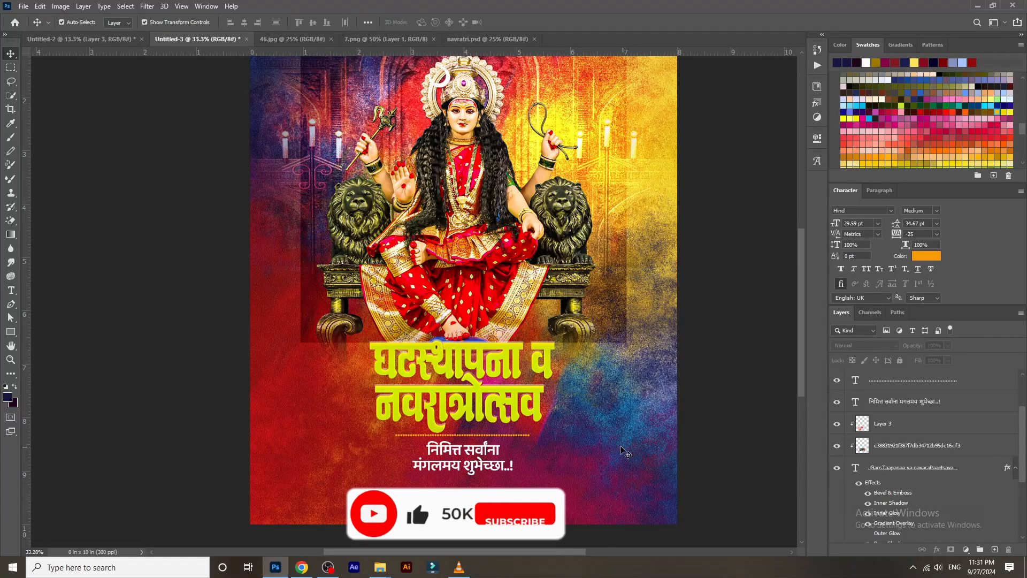
pyautogui.scroll(-4, 569, 432)
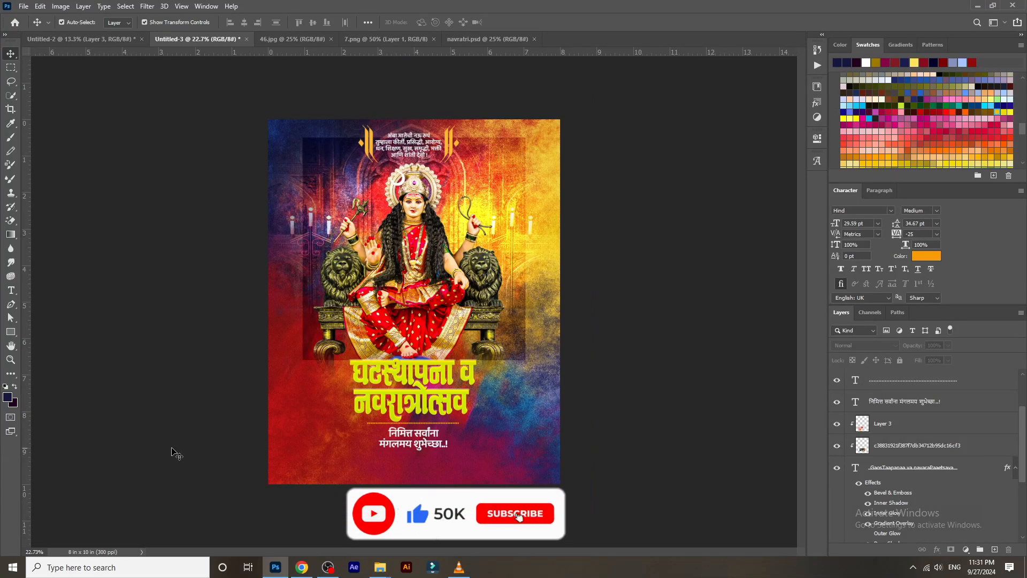
# Step: Draw a dark blue rectangle about 2506 by 265 px as a full-width band along the poster's bottom edge
pyautogui.click(11, 332)
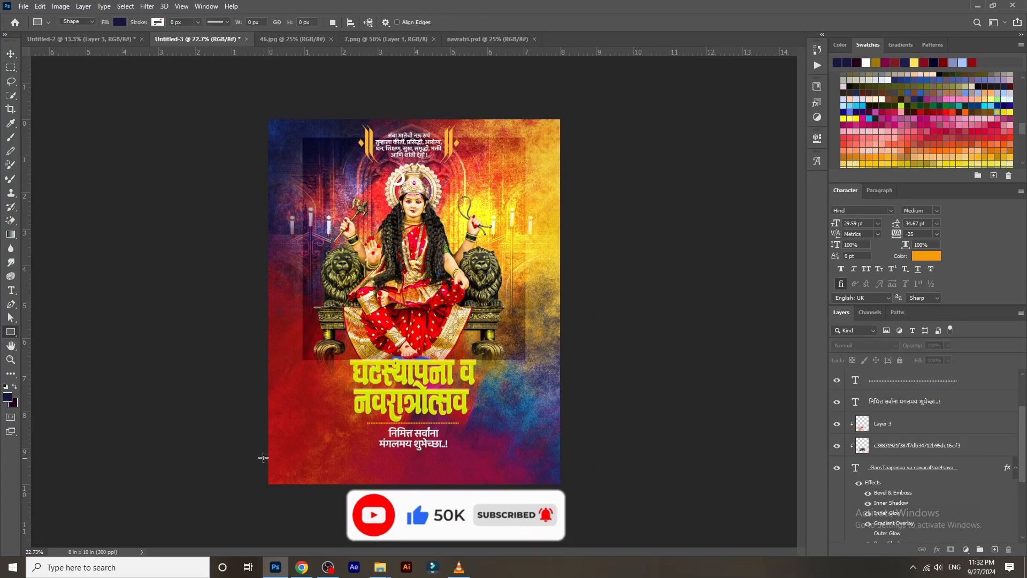
pyautogui.moveTo(260, 457); pyautogui.dragTo(565, 489)
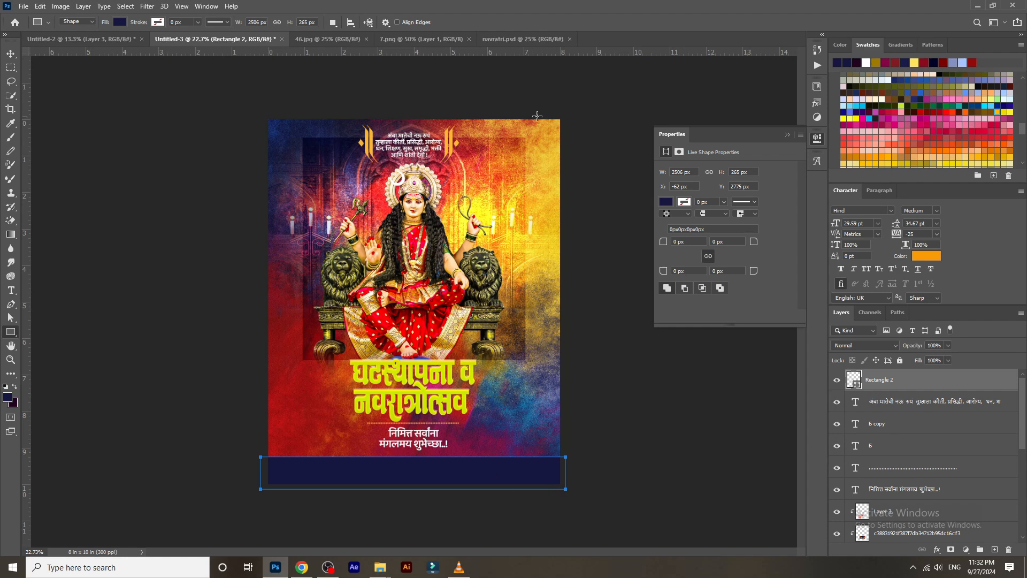
pyautogui.press('v')
pyautogui.moveTo(469, 471); pyautogui.dragTo(473, 471)
pyautogui.click(660, 442)
pyautogui.click(787, 134)
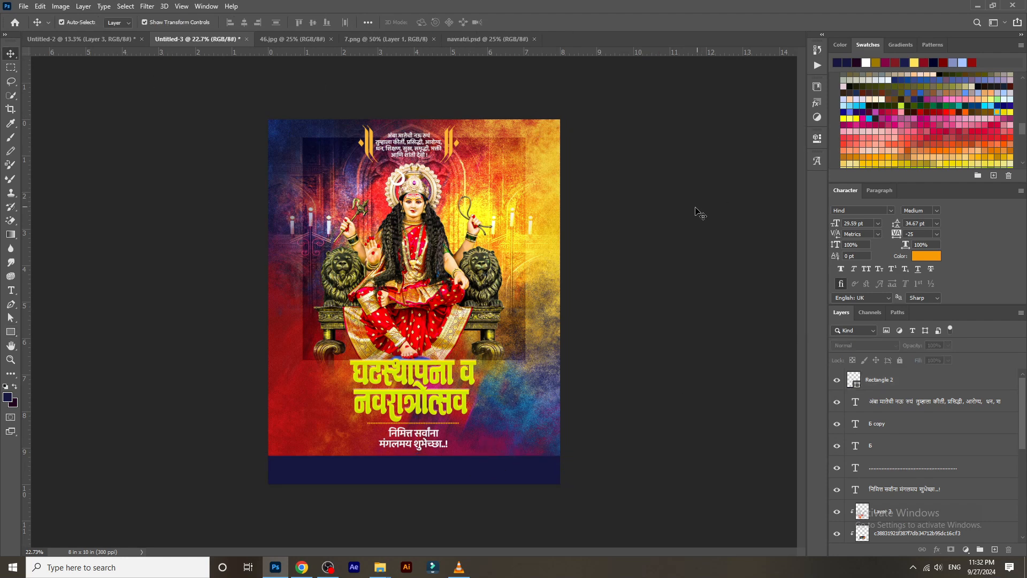
pyautogui.scroll(2, 475, 297)
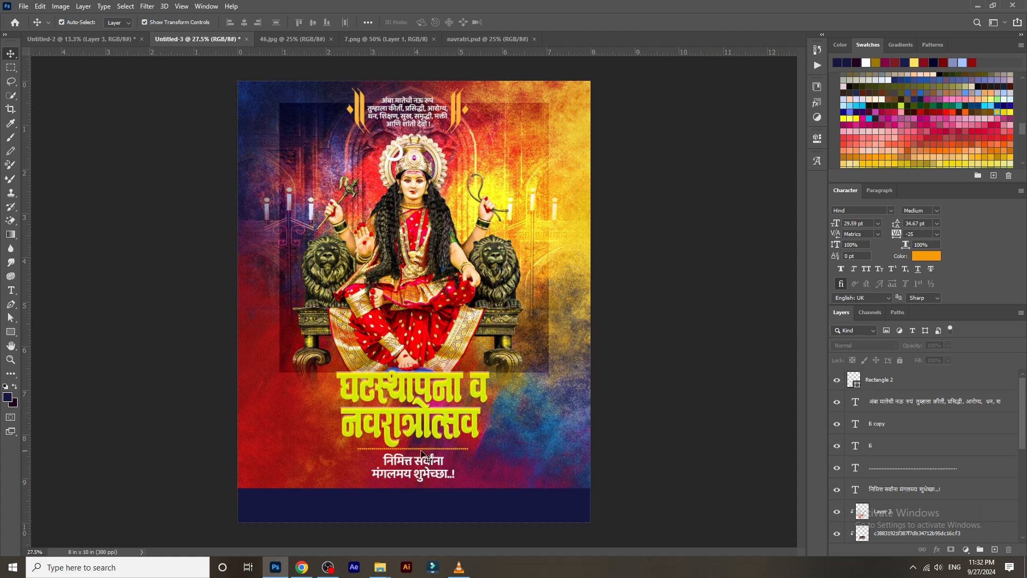
# Step: Copy the hanging marigold garland from navratri.psd into the poster, scale it to about 73% and place it in the upper-left corner
pyautogui.click(490, 39)
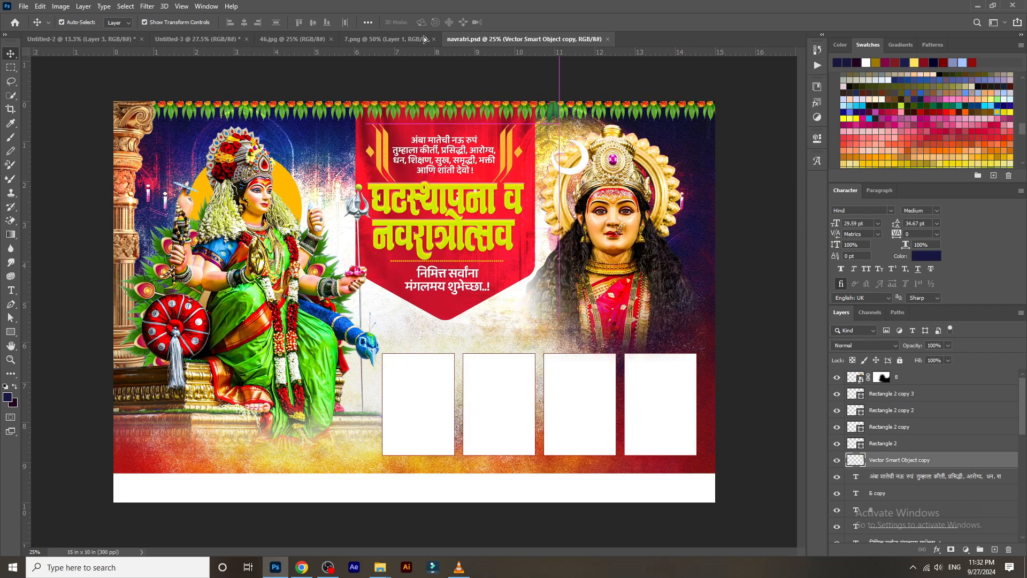
pyautogui.click(189, 40)
pyautogui.moveTo(564, 123); pyautogui.dragTo(260, 156)
pyautogui.moveTo(277, 224); pyautogui.dragTo(271, 175)
pyautogui.moveTo(258, 154); pyautogui.dragTo(251, 160)
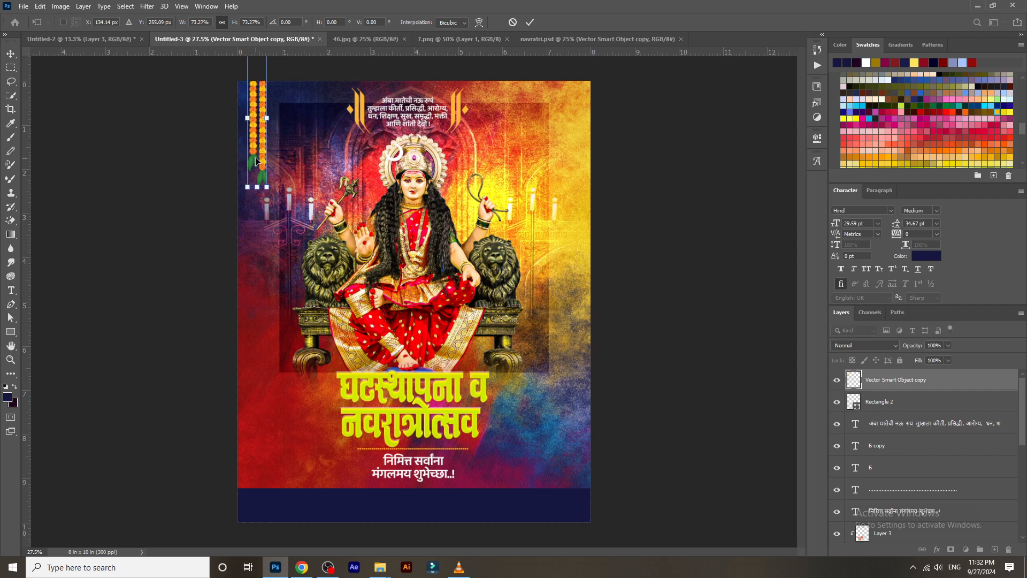
pyautogui.press('Return')
pyautogui.click(201, 185)
pyautogui.scroll(-4, 463, 206)
pyautogui.scroll(2, 458, 232)
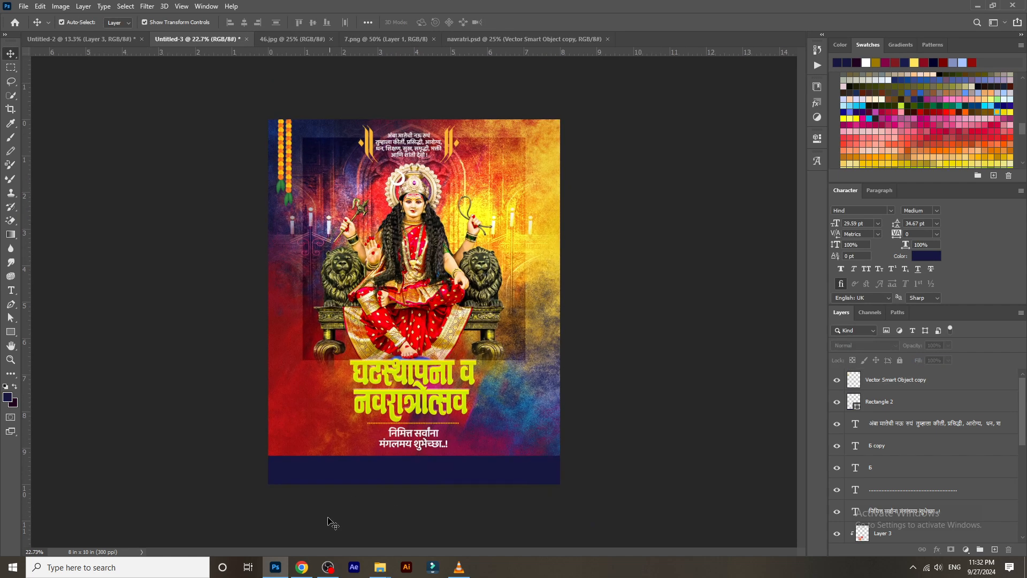
# Step: Open the first design file, 1.tif, from the design subfolder of the 28 navratri video folder on drive E in Photoshop
pyautogui.click(389, 571)
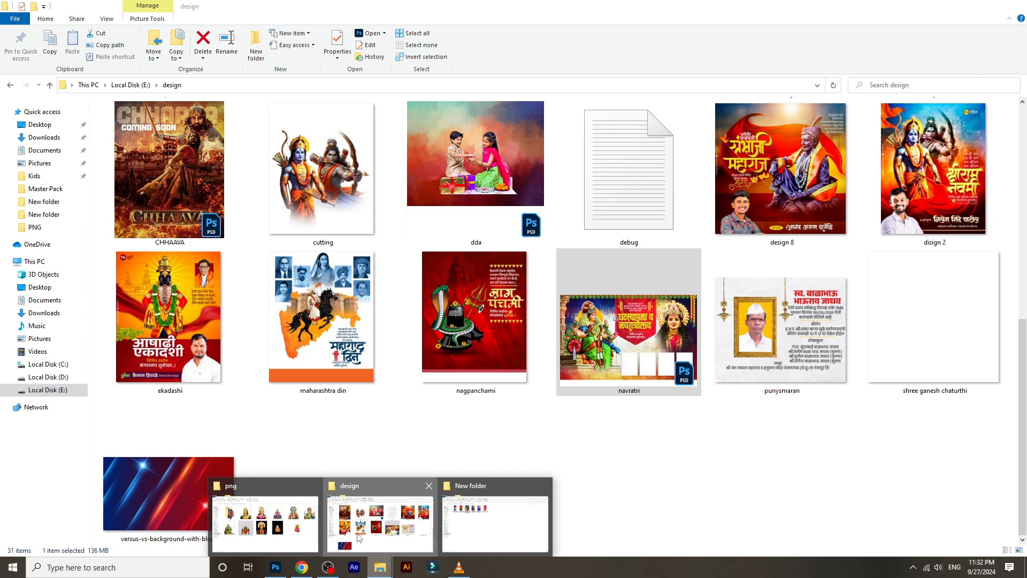
pyautogui.click(358, 536)
pyautogui.click(47, 390)
pyautogui.doubleClick(324, 291)
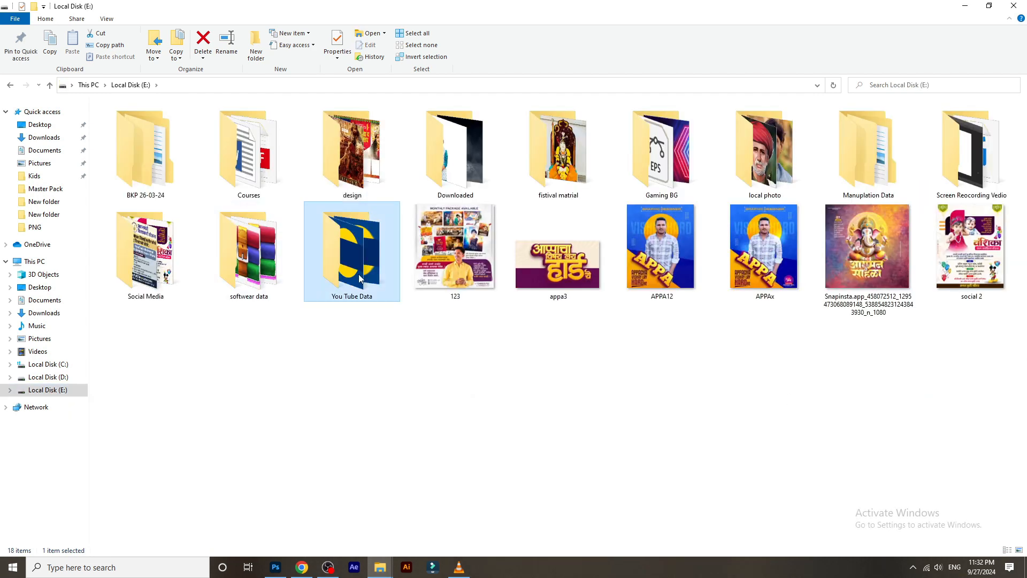
pyautogui.doubleClick(530, 214)
pyautogui.scroll(-1, 375, 510)
pyautogui.doubleClick(376, 514)
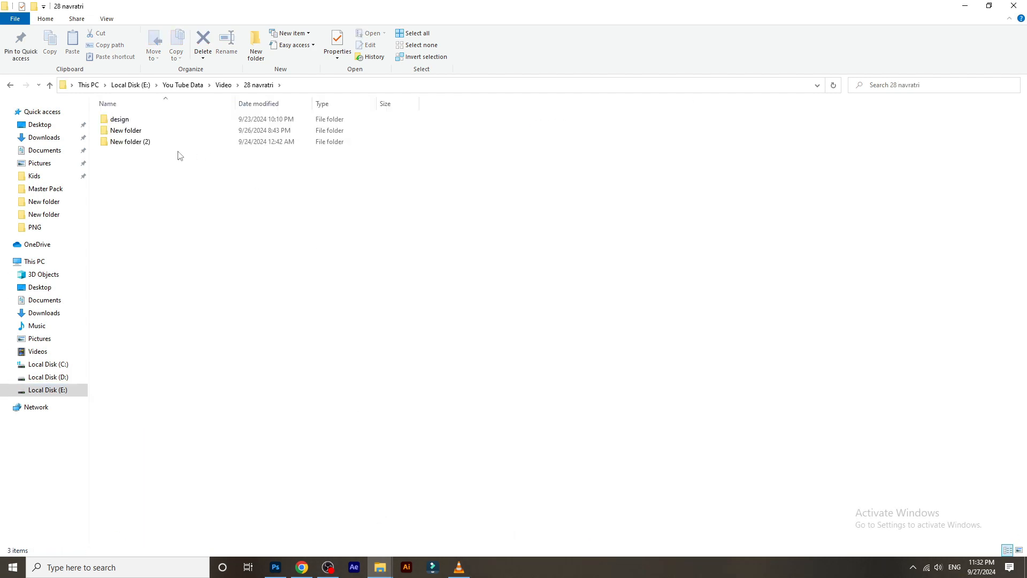
pyautogui.doubleClick(123, 117)
pyautogui.moveTo(127, 153); pyautogui.dragTo(288, 555)
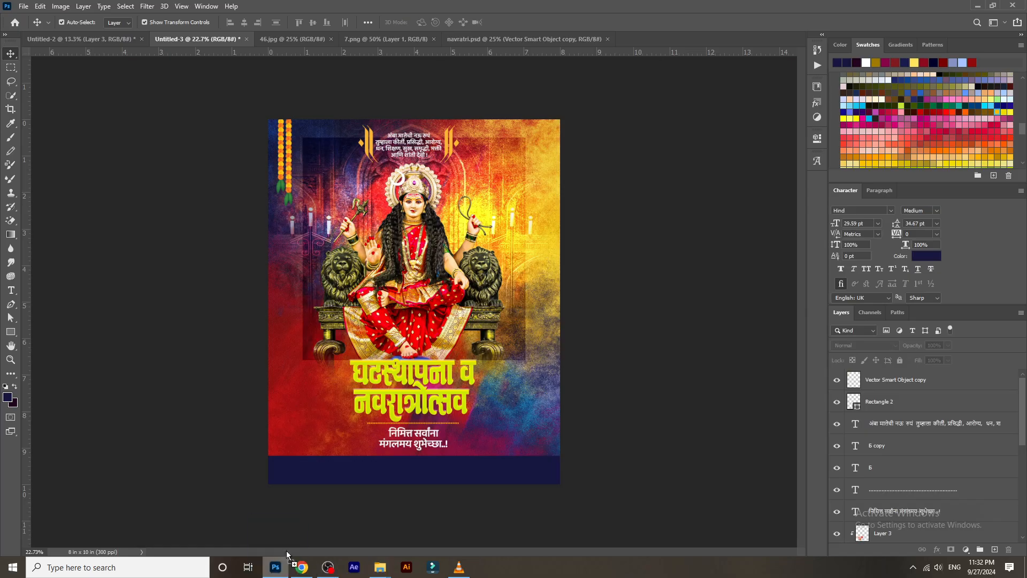
pyautogui.moveTo(705, 3); pyautogui.dragTo(691, 39)
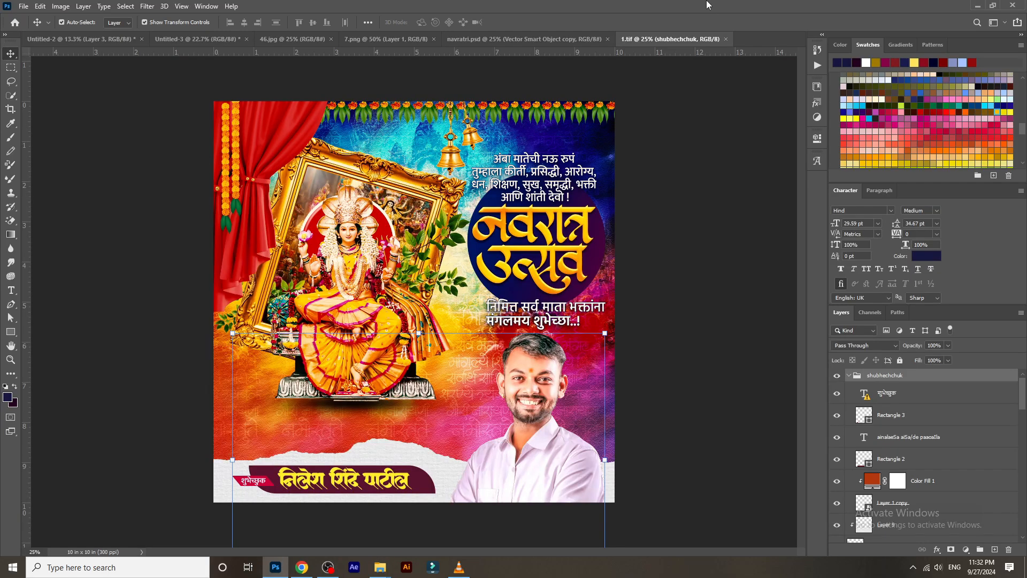
# Step: Copy the red curtain from 1.tif into the poster, flip it horizontally and scale it to about 48% in the upper-right corner
pyautogui.moveTo(284, 145); pyautogui.dragTo(467, 43)
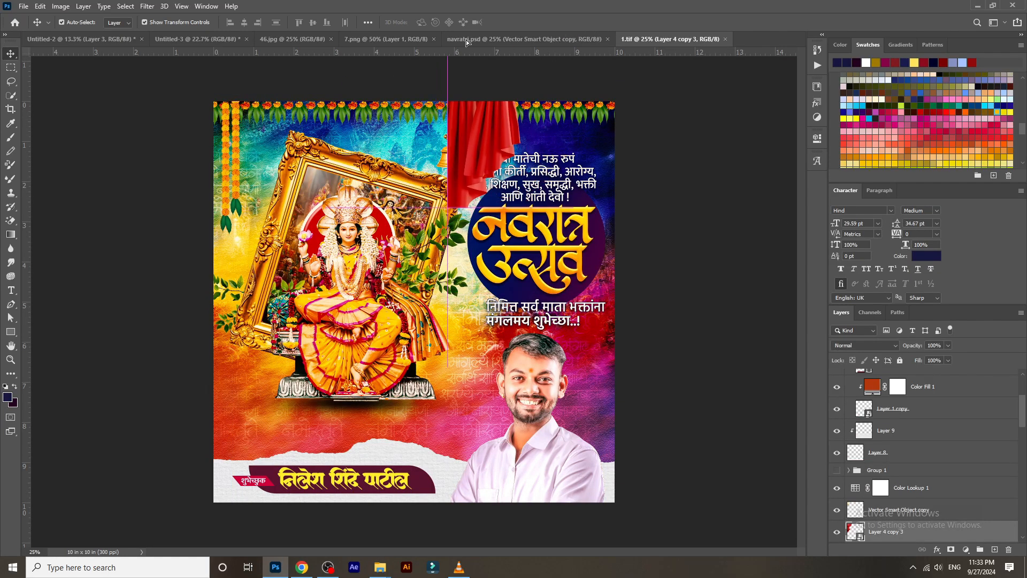
pyautogui.moveTo(213, 38); pyautogui.dragTo(507, 191)
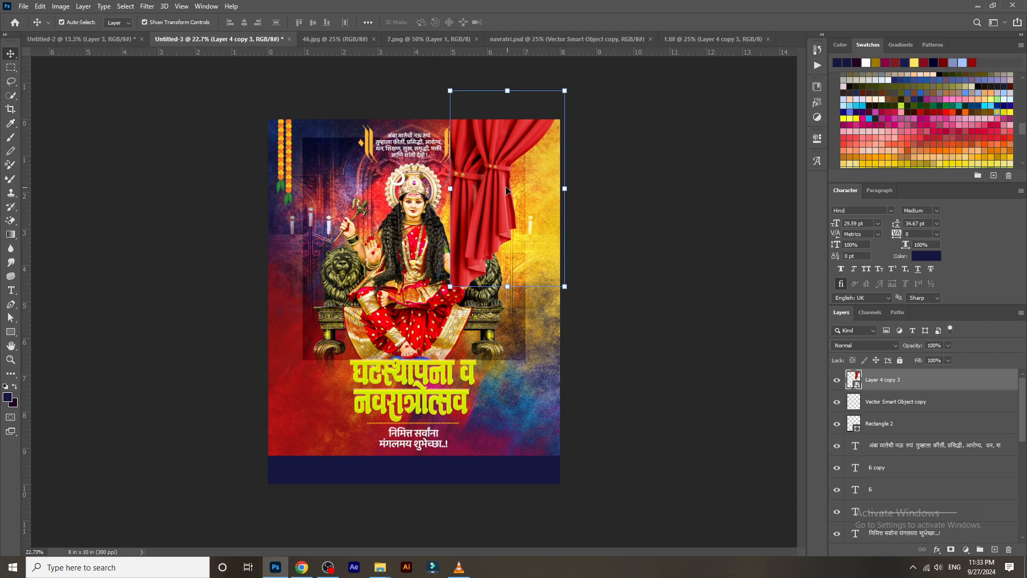
pyautogui.rightClick(509, 287)
pyautogui.click(551, 452)
pyautogui.moveTo(565, 287); pyautogui.dragTo(546, 243)
pyautogui.moveTo(520, 216); pyautogui.dragTo(534, 220)
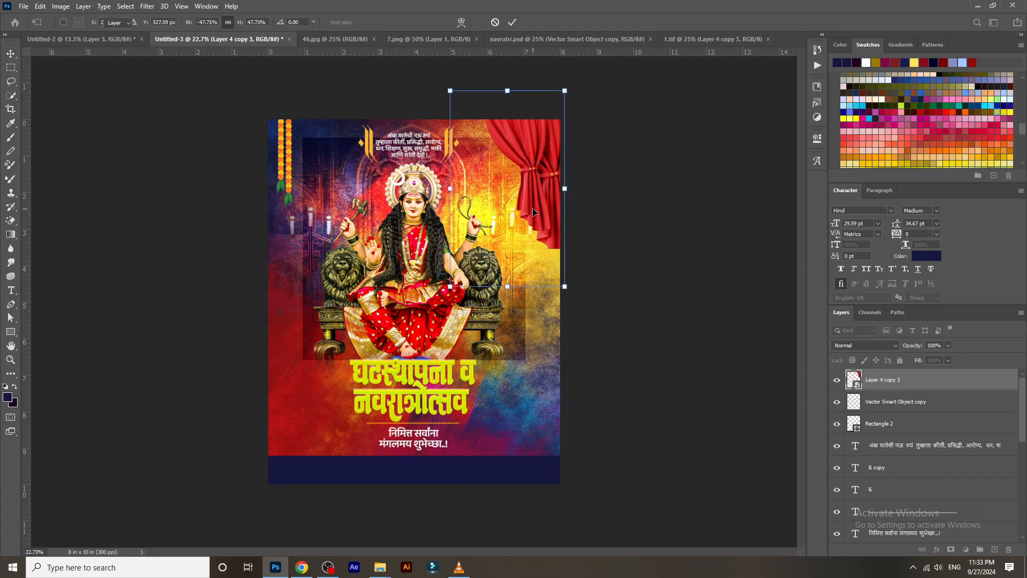
pyautogui.press('Return')
pyautogui.click(530, 154)
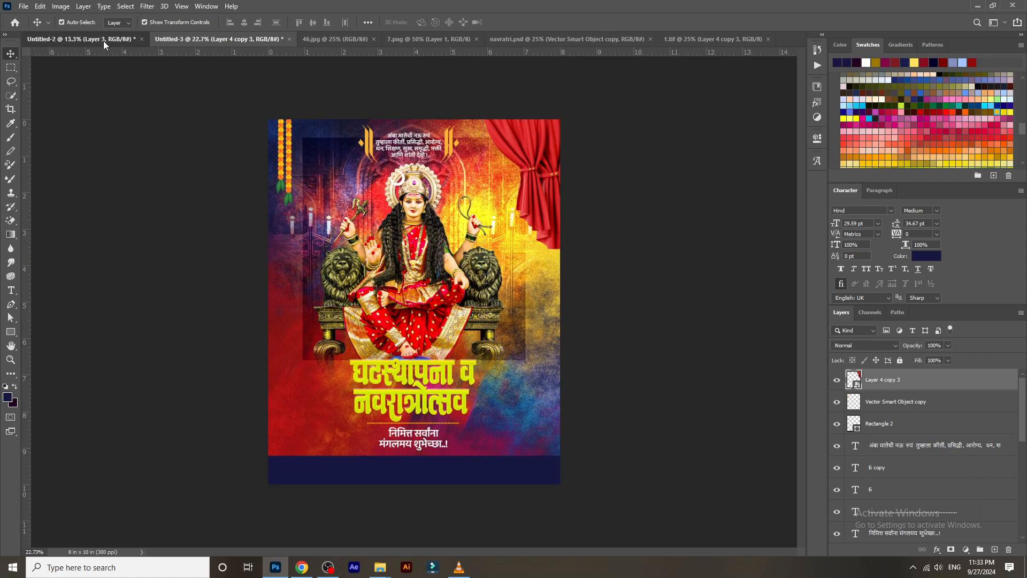
# Step: Close the 46.jpg and 7.png documents
pyautogui.click(104, 40)
pyautogui.click(339, 39)
pyautogui.click(374, 39)
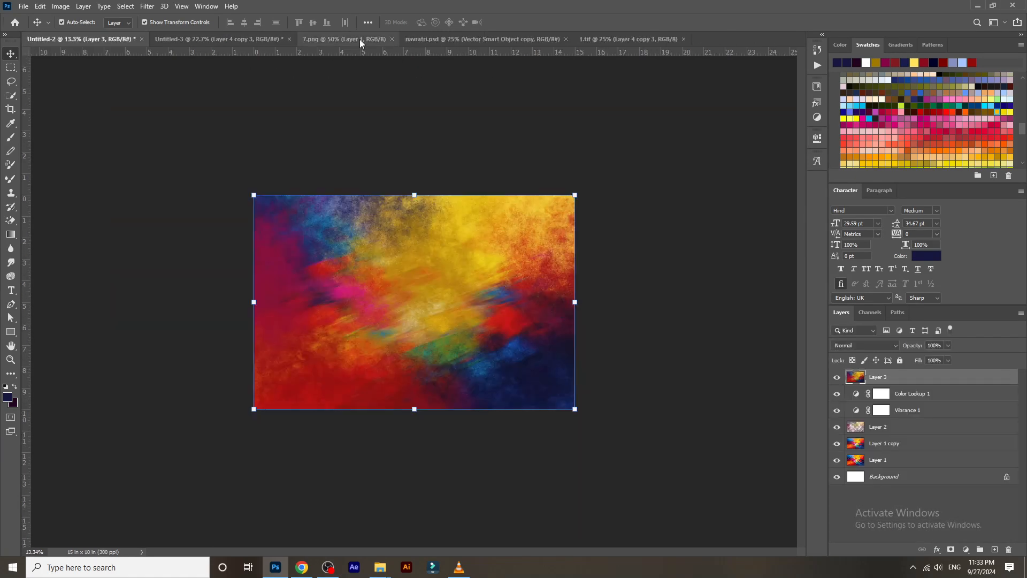
pyautogui.click(359, 39)
pyautogui.click(392, 40)
pyautogui.click(391, 39)
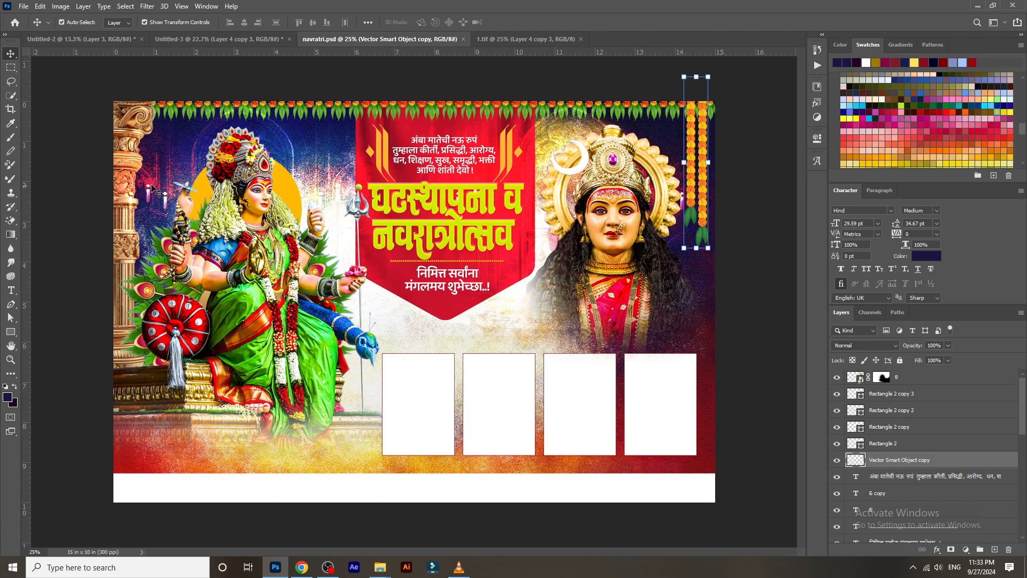
# Step: Copy the carved stone pillar from navratri.psd onto the right edge of the poster
pyautogui.click(135, 260)
pyautogui.click(112, 308)
pyautogui.moveTo(128, 308); pyautogui.dragTo(259, 241)
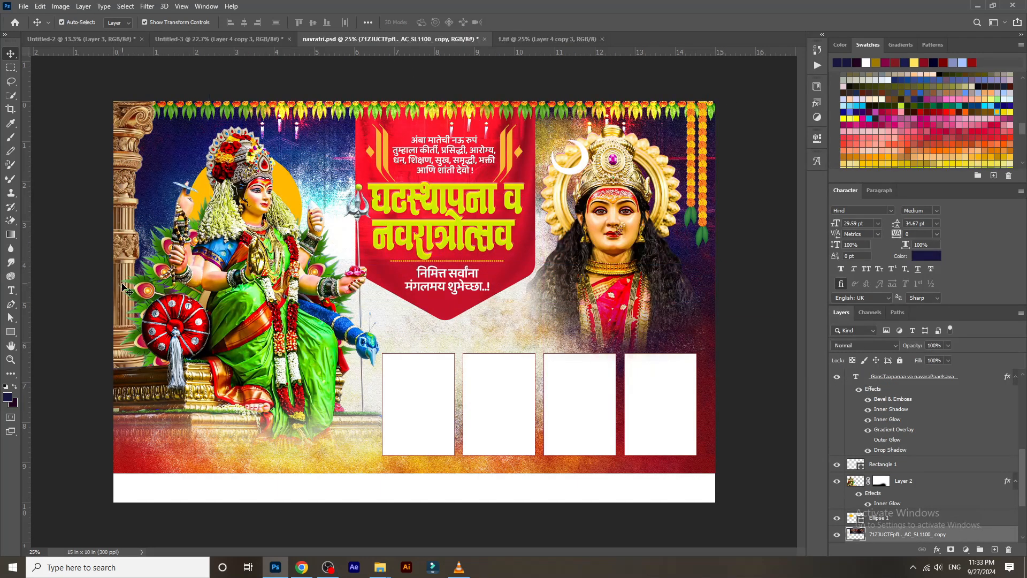
pyautogui.moveTo(128, 225); pyautogui.dragTo(202, 53)
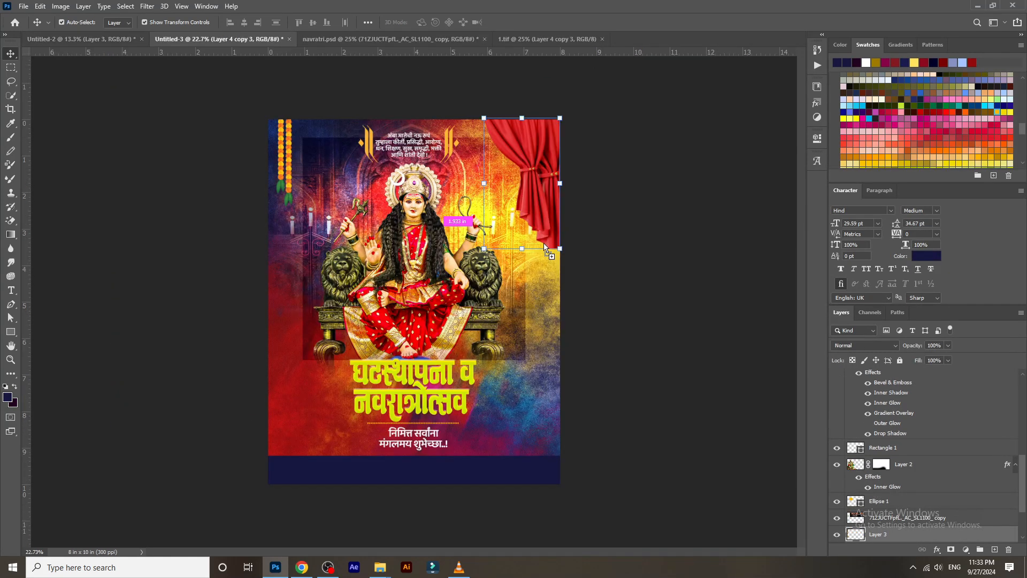
pyautogui.moveTo(544, 247); pyautogui.dragTo(564, 347)
# Step: Stack the pillar just above the colourful background layer, scale it down slightly and position it along the poster's right edge
pyautogui.hotkey('ctrl', 'shift', '[')
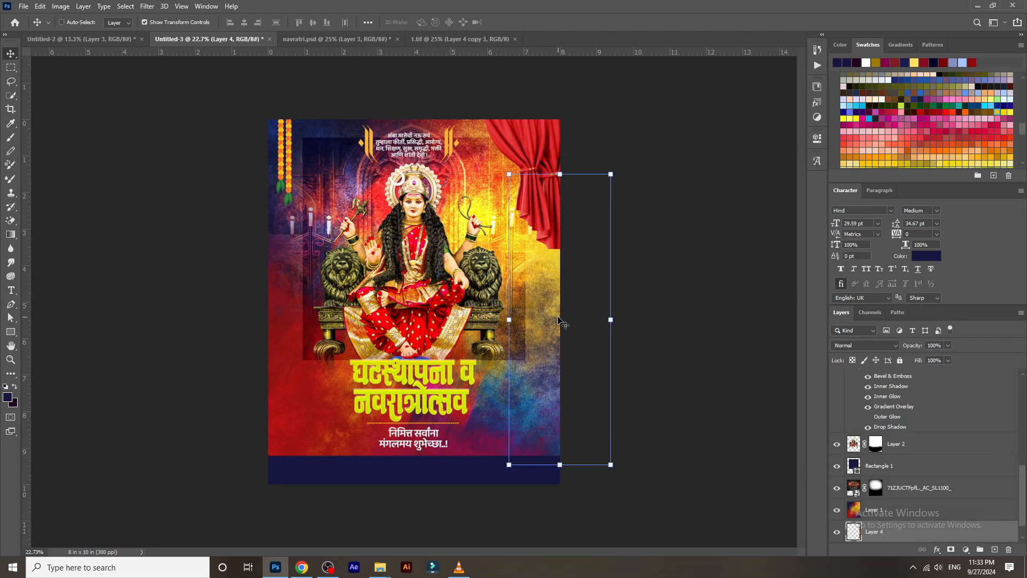
pyautogui.hotkey('ctrl', ']')
pyautogui.moveTo(553, 351); pyautogui.dragTo(548, 279)
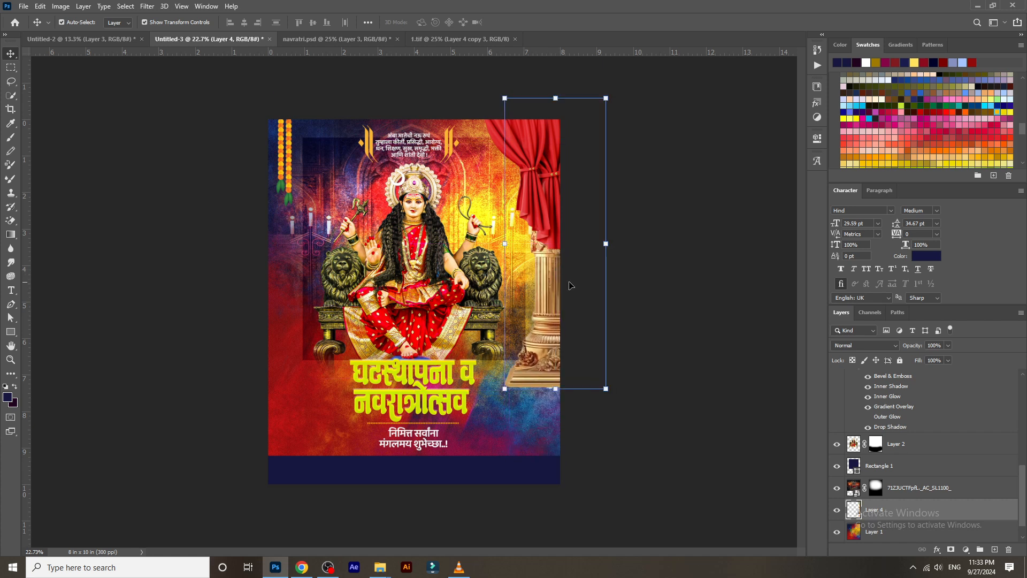
pyautogui.moveTo(605, 390); pyautogui.dragTo(602, 376)
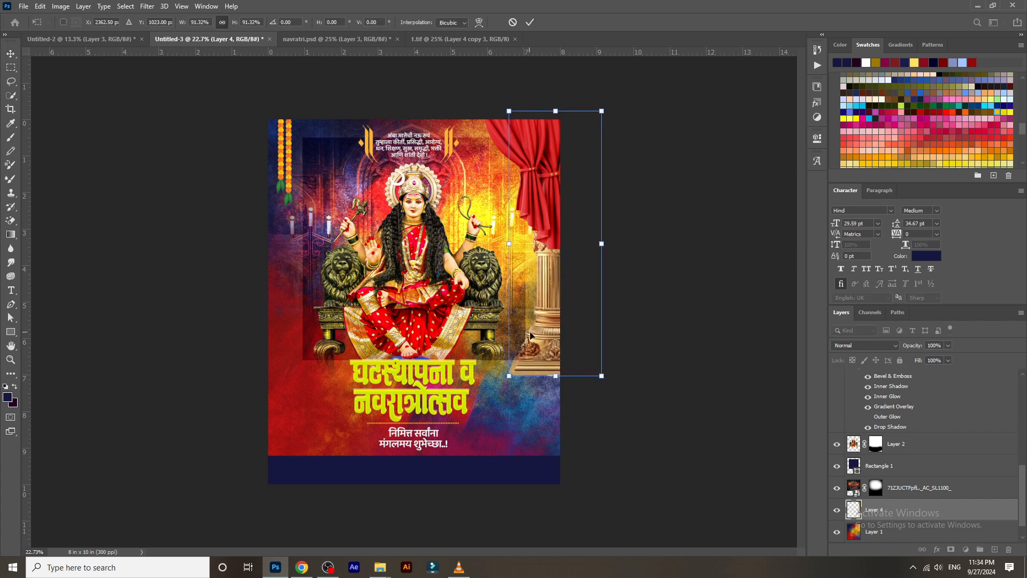
pyautogui.moveTo(541, 335); pyautogui.dragTo(537, 327)
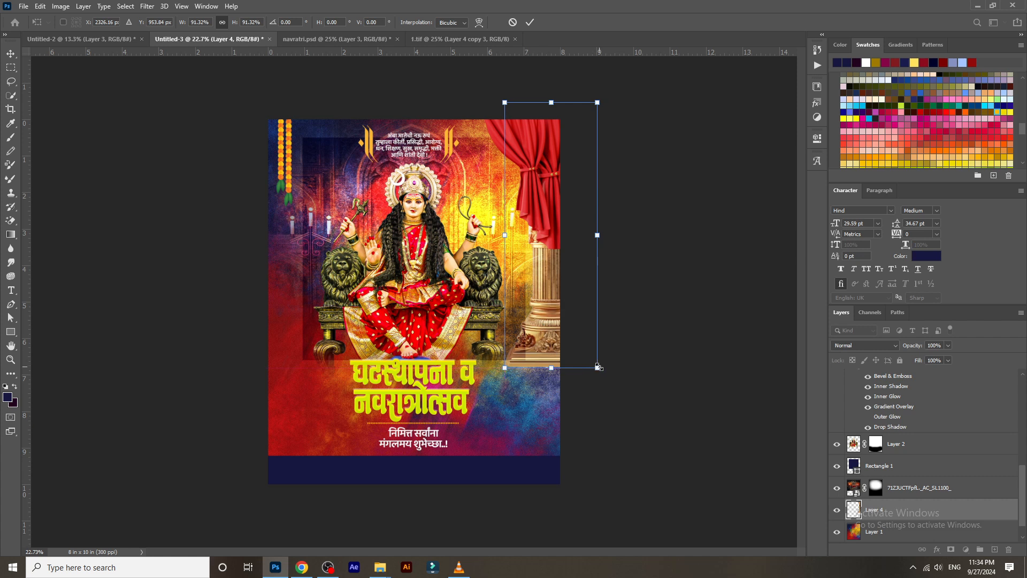
pyautogui.moveTo(595, 105); pyautogui.dragTo(589, 117)
pyautogui.press('Return')
# Step: Shift the curtain slightly inward and up, and place its layer directly behind the pillar layer
pyautogui.click(549, 185)
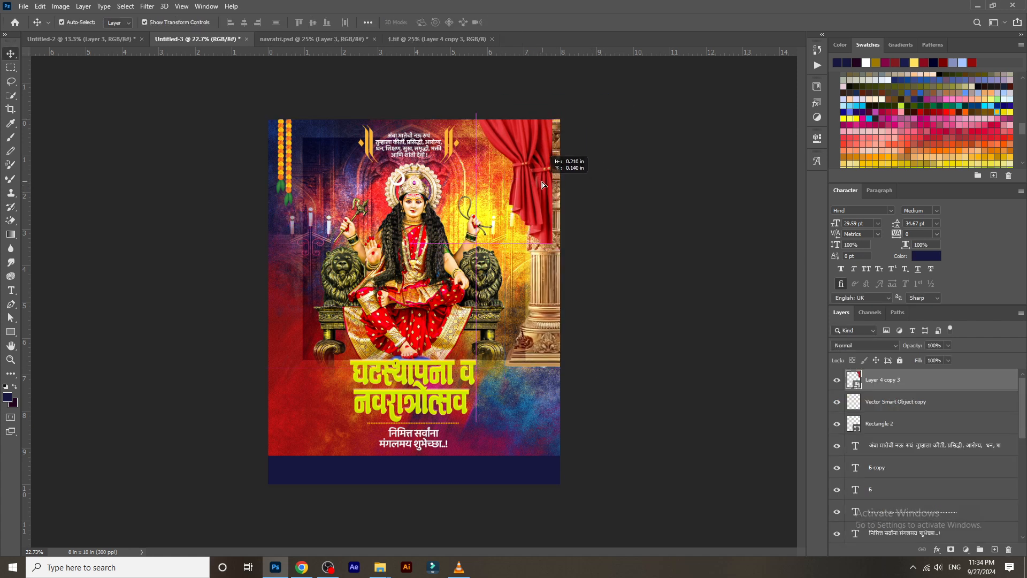
pyautogui.hotkey('ctrl', 'shift', '[')
pyautogui.hotkey('ctrl', ']')
pyautogui.hotkey('ctrl', ']')
pyautogui.hotkey('ctrl', '[')
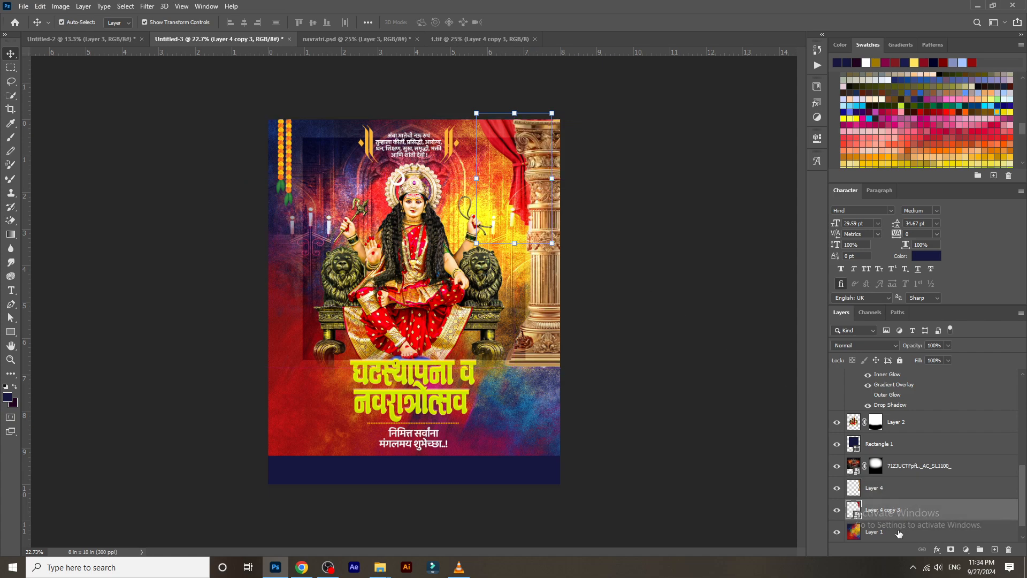
# Step: Move the pillar and curtain layers together above Rectangle 1, just below the goddess layer
pyautogui.keyDown('shift'); pyautogui.click(885, 490); pyautogui.keyUp('shift')
pyautogui.moveTo(887, 489); pyautogui.dragTo(890, 434)
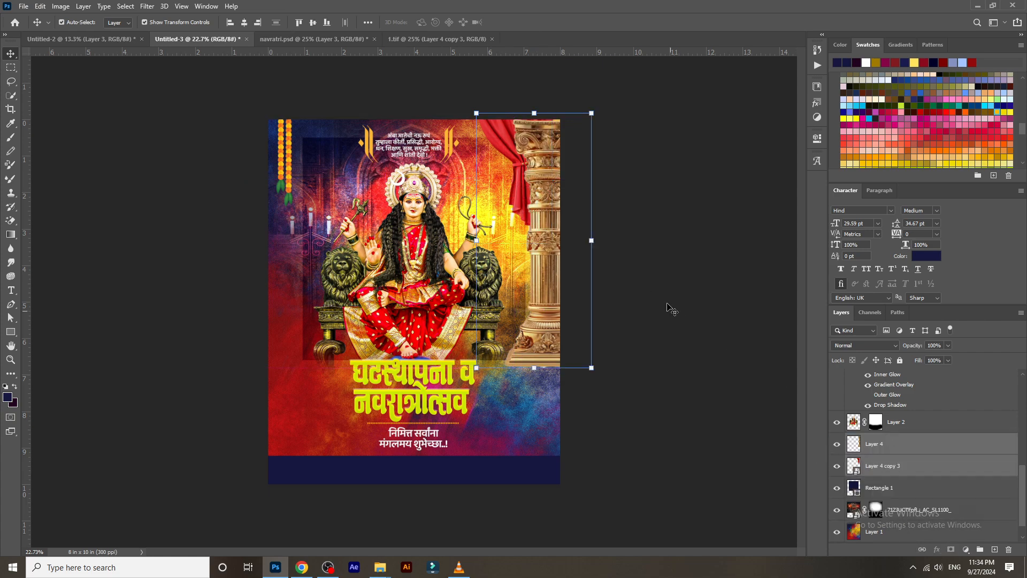
pyautogui.click(674, 278)
# Step: Fine-tune the curtain and pillar positions so both line up with the poster's top and right edges
pyautogui.scroll(3, 534, 161)
pyautogui.scroll(4, 575, 194)
pyautogui.moveTo(577, 151); pyautogui.dragTo(505, 399)
pyautogui.click(441, 287)
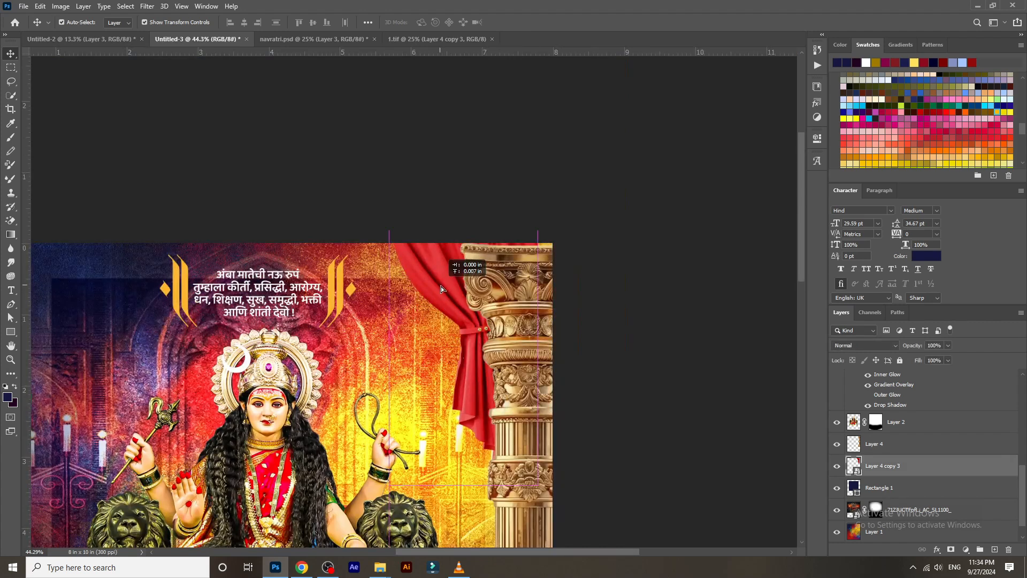
pyautogui.moveTo(516, 301); pyautogui.dragTo(516, 294)
pyautogui.moveTo(469, 348); pyautogui.dragTo(460, 347)
pyautogui.scroll(-4, 466, 343)
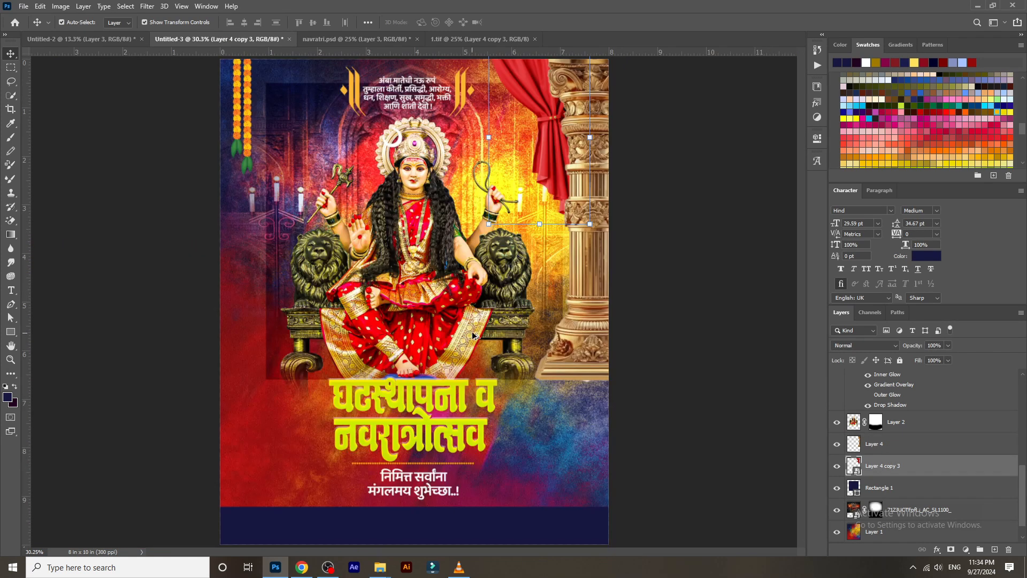
# Step: Start a Camera Raw adjustment on the pillar with Exposure +0.80, Contrast +39, Highlights -69, Shadows +26 and Whites +7
pyautogui.click(592, 234)
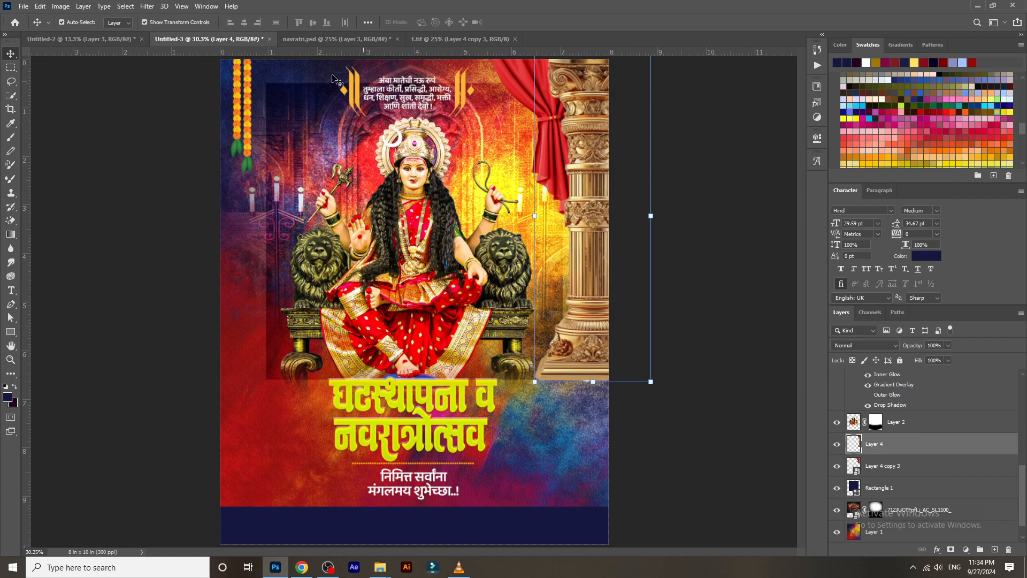
pyautogui.click(147, 6)
pyautogui.click(178, 73)
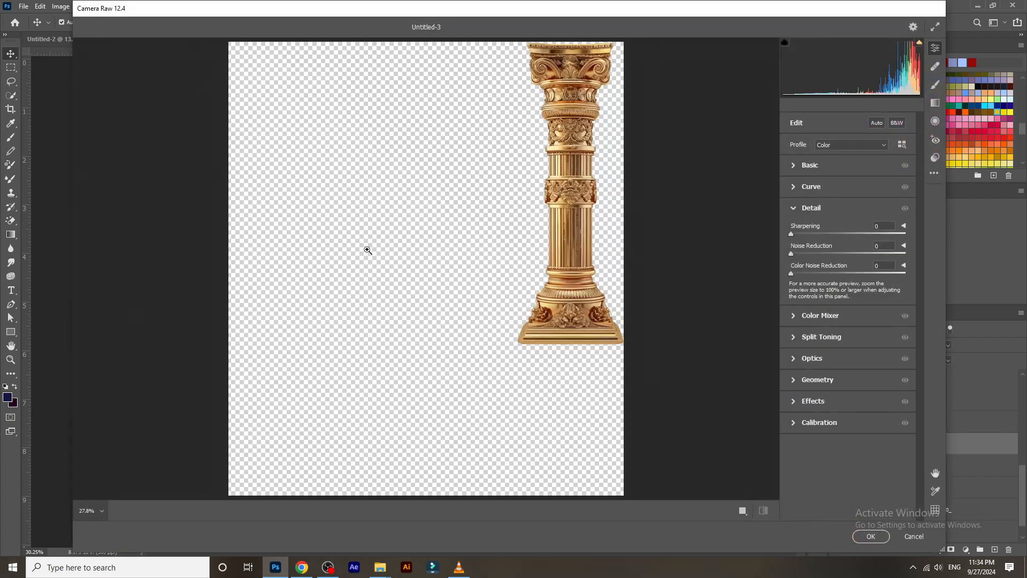
pyautogui.click(828, 166)
pyautogui.moveTo(852, 251); pyautogui.dragTo(847, 317)
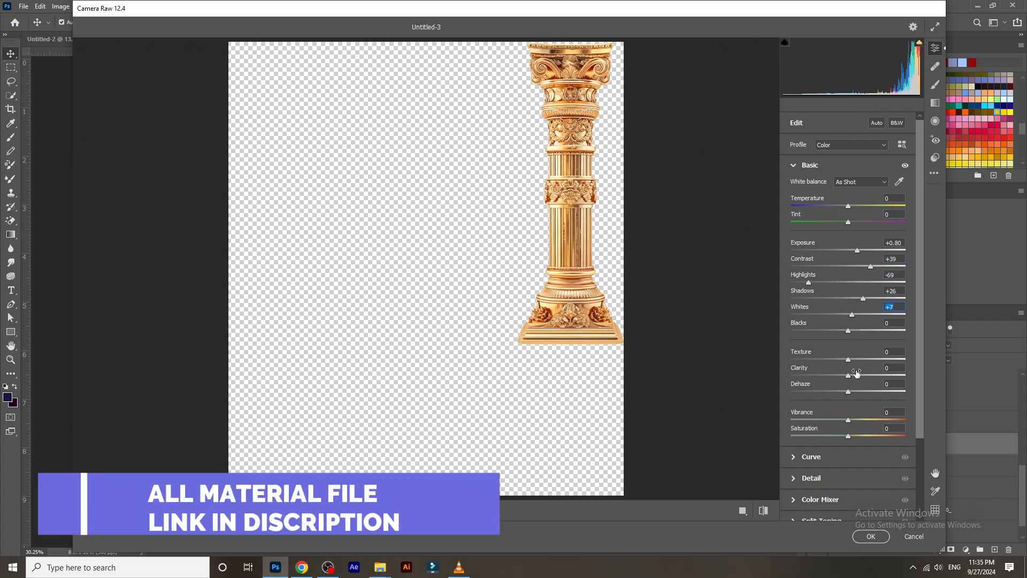
# Step: Set the pillar's Texture to +18, Clarity +15, Dehaze +23, Vibrance +46 and Saturation +23, and apply the Camera Raw filter
pyautogui.moveTo(860, 377); pyautogui.dragTo(859, 377)
pyautogui.moveTo(849, 360); pyautogui.dragTo(862, 435)
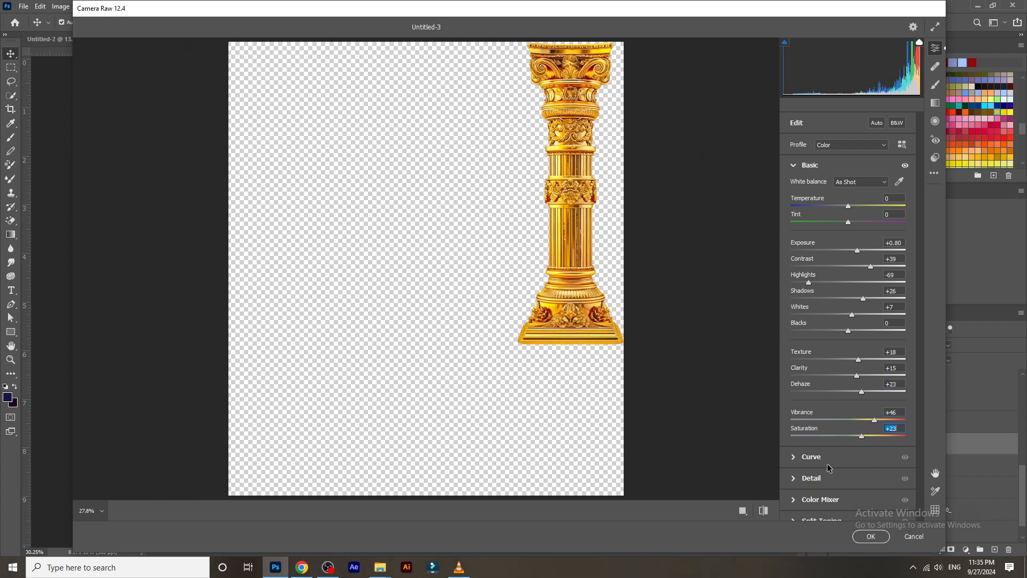
pyautogui.click(816, 478)
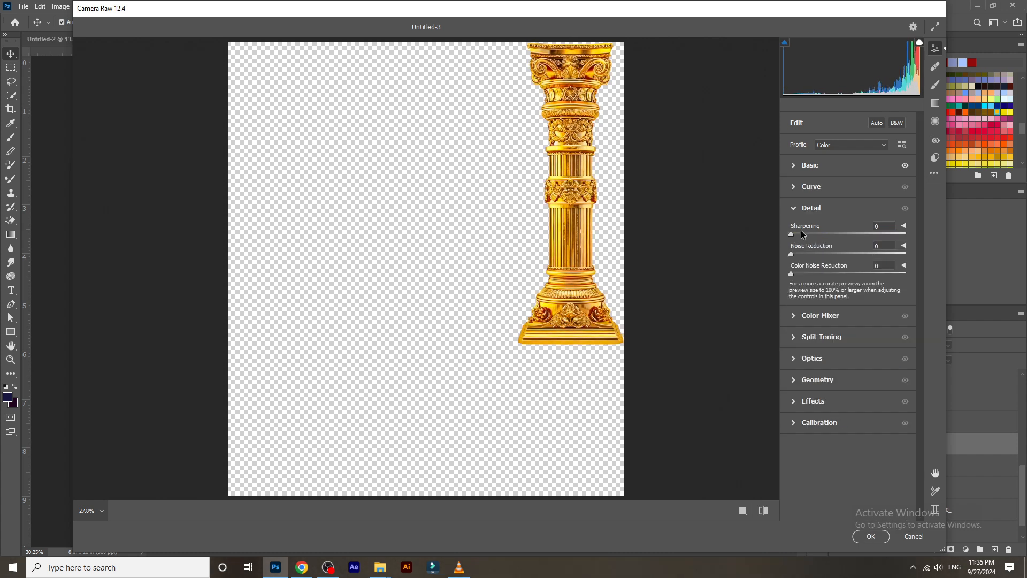
pyautogui.click(876, 535)
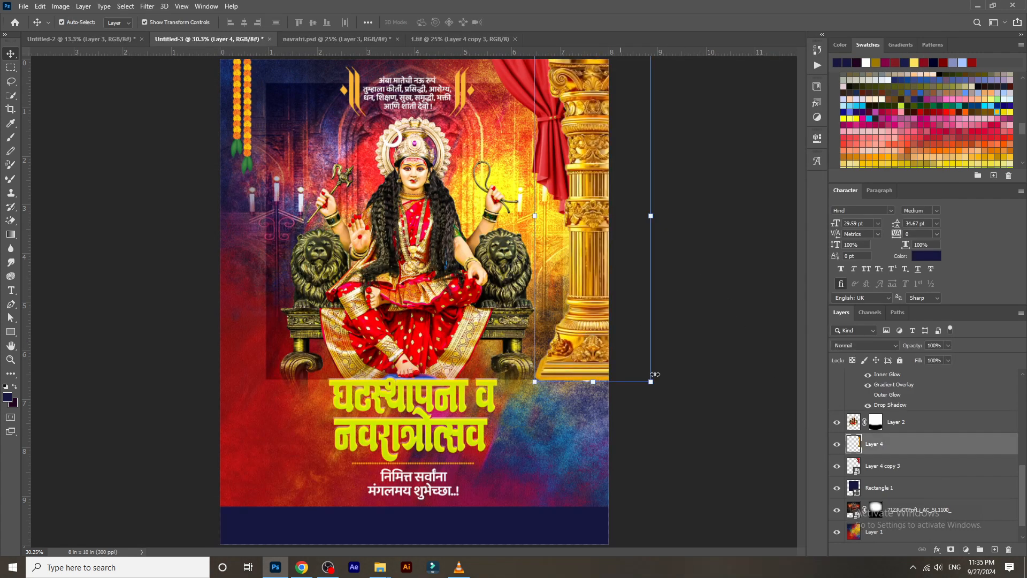
# Step: Add a layer mask to the pillar and fade its base into the background with a soft 400 px black brush
pyautogui.click(951, 550)
pyautogui.press('b')
pyautogui.moveTo(635, 427)
pyautogui.mouseDown()
pyautogui.moveTo(492, 410)
pyautogui.moveTo(644, 424)
pyautogui.moveTo(453, 418)
pyautogui.mouseUp()
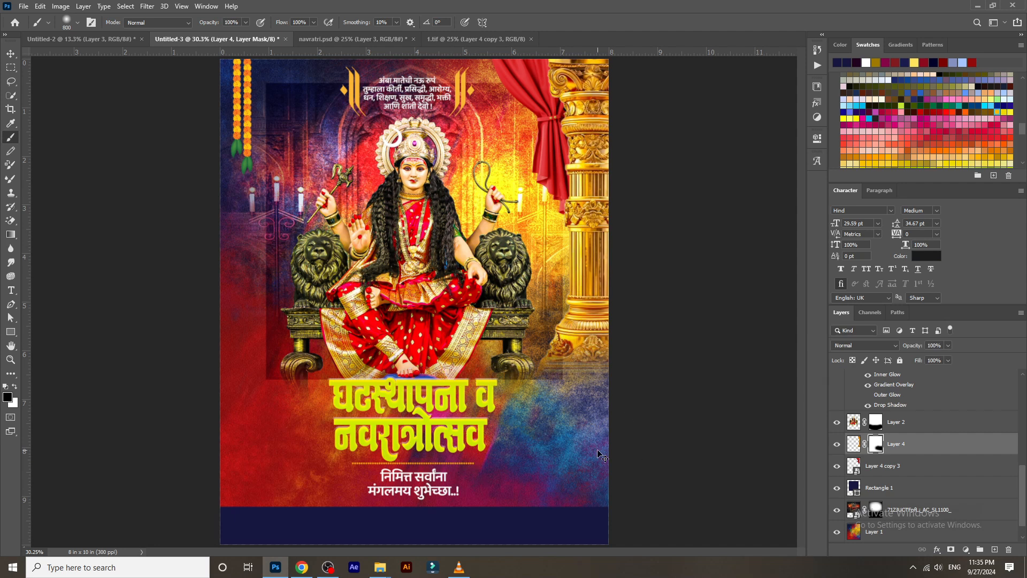
pyautogui.hotkey('ctrl', 'z')
pyautogui.press('[')
pyautogui.press('[')
pyautogui.press('[')
pyautogui.press('[')
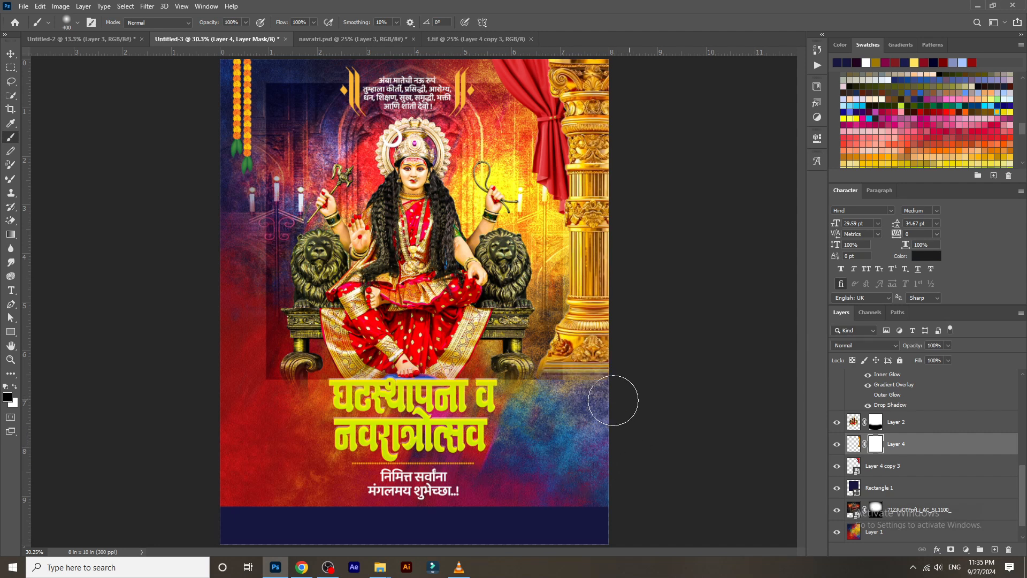
pyautogui.moveTo(613, 400); pyautogui.dragTo(503, 401)
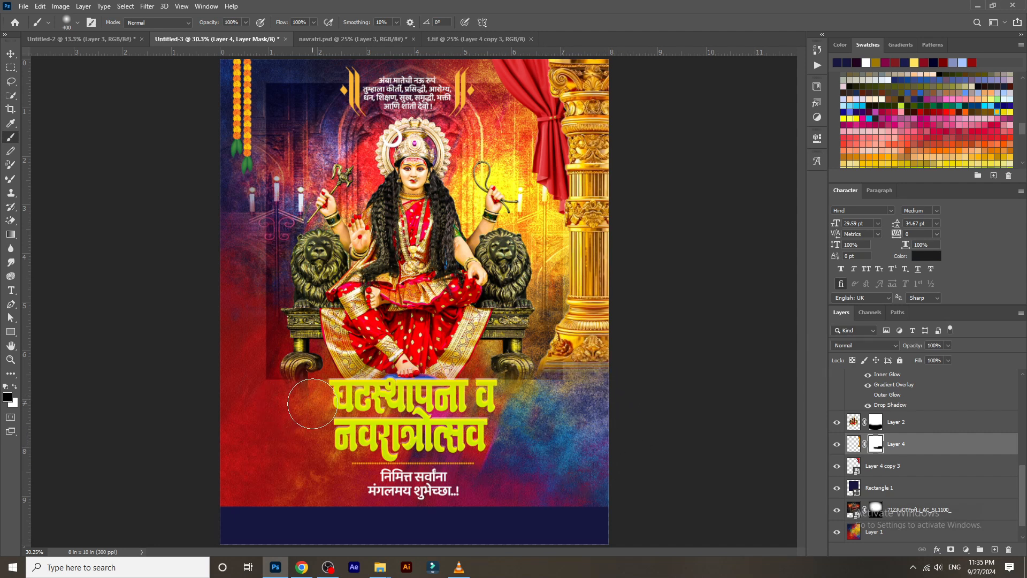
# Step: Scale the pillar up to about 103.7% and stretch it slightly further above the poster's upper edge
pyautogui.press('v')
pyautogui.moveTo(594, 382); pyautogui.dragTo(596, 395)
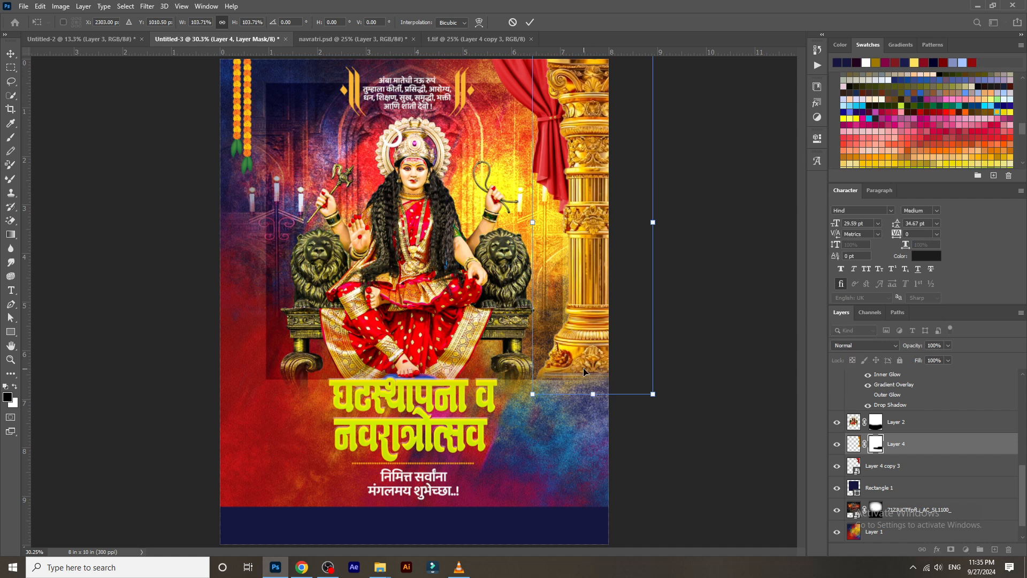
pyautogui.click(691, 371)
pyautogui.scroll(-3, 589, 136)
pyautogui.click(542, 131)
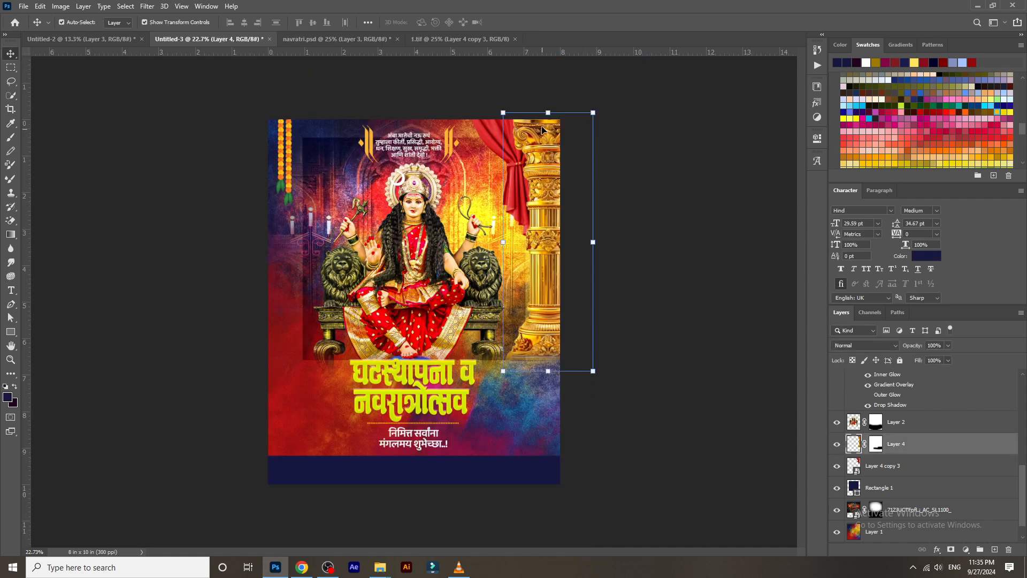
pyautogui.moveTo(549, 112); pyautogui.dragTo(550, 104)
pyautogui.press('Return')
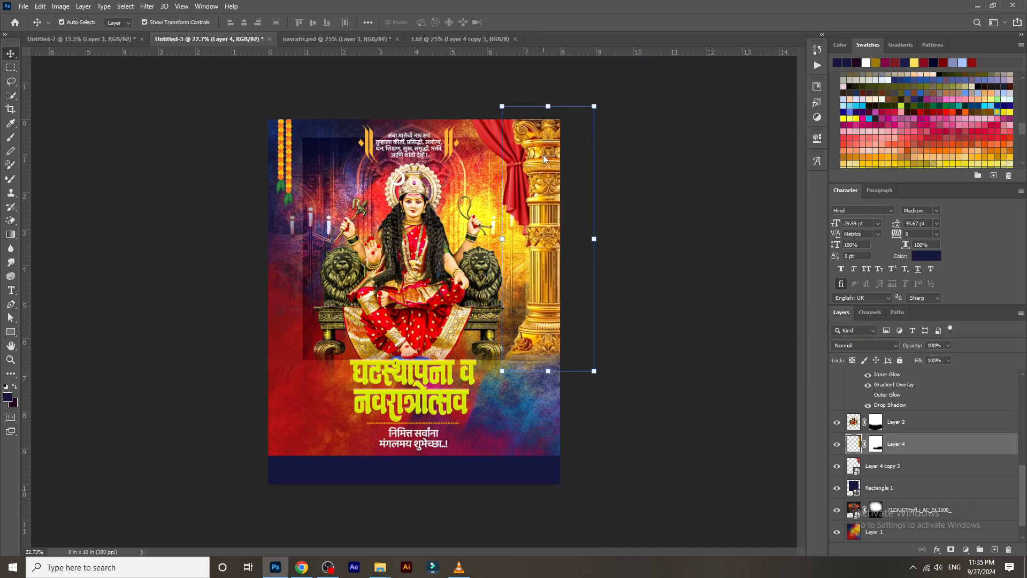
# Step: Duplicate the pillar and curtain together to the poster's left edge and flip the copies horizontally
pyautogui.click(648, 298)
pyautogui.click(542, 285)
pyautogui.keyDown('shift'); pyautogui.click(520, 193); pyautogui.keyUp('shift')
pyautogui.moveTo(549, 219); pyautogui.dragTo(277, 215)
pyautogui.hotkey('ctrl', 't')
pyautogui.rightClick(392, 260)
pyautogui.click(428, 421)
pyautogui.press('Return')
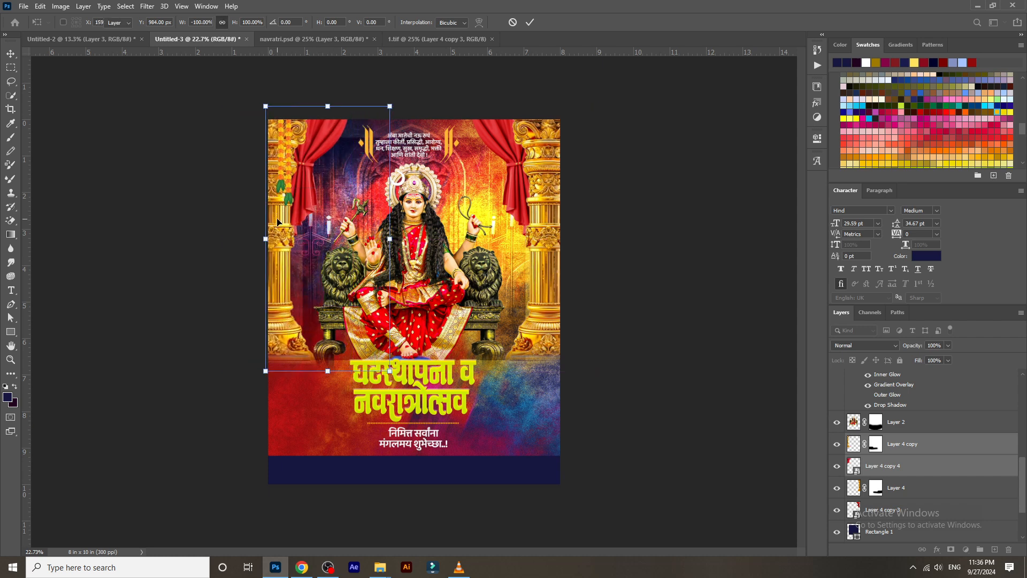
pyautogui.click(632, 259)
# Step: Arrange the marigold garlands symmetrically, one beside each curtain's inner edge
pyautogui.hotkey('ctrl', '0')
pyautogui.moveTo(250, 141); pyautogui.dragTo(527, 135)
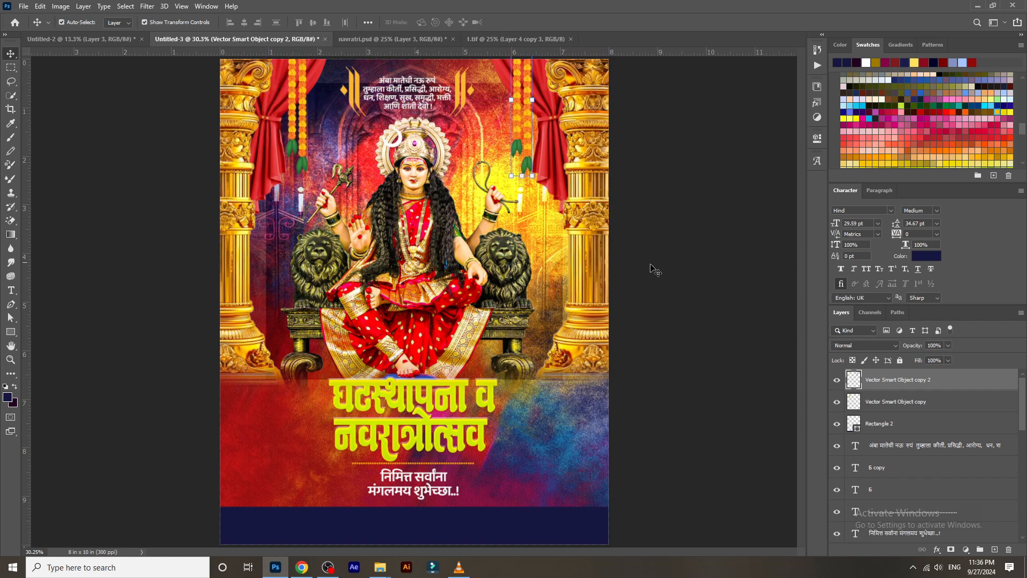
pyautogui.click(654, 269)
# Step: Shift the linked verse text and its orange ornaments slightly right and down, closer to the centre above the goddess's crown
pyautogui.hotkey('ctrl', '-')
pyautogui.scroll(4, 427, 145)
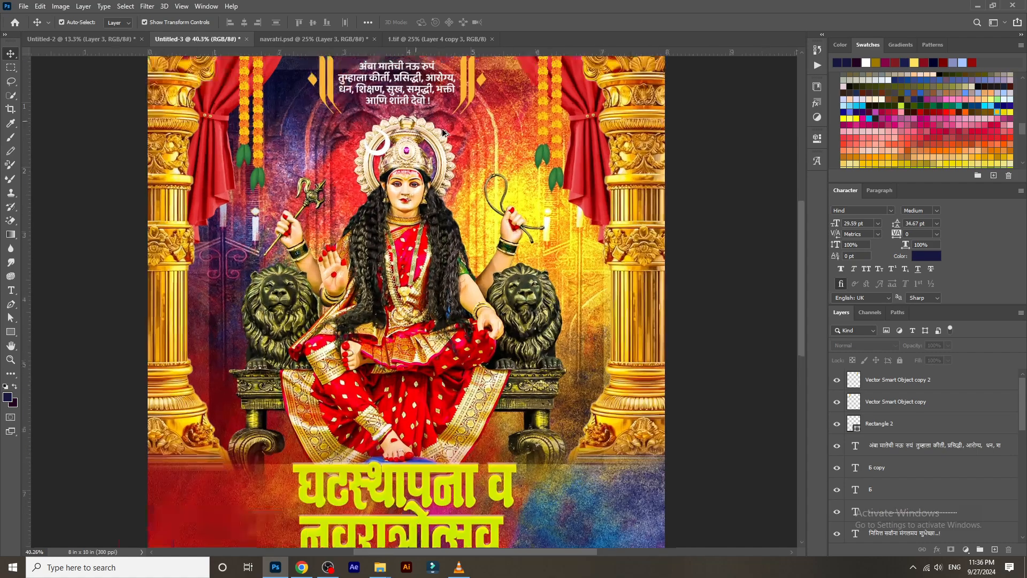
pyautogui.moveTo(486, 207); pyautogui.dragTo(511, 208)
pyautogui.press('Return')
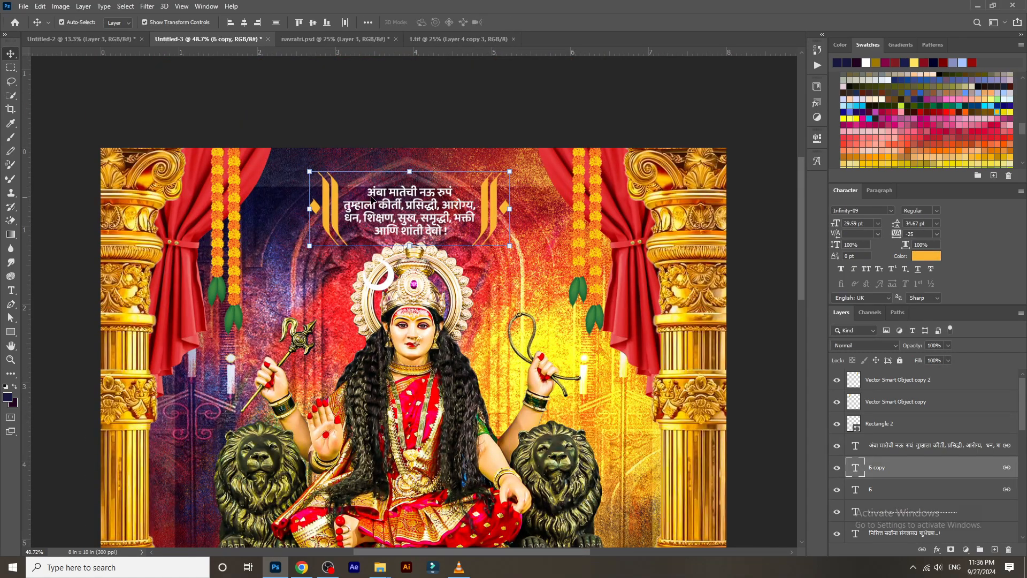
# Step: Shrink Rectangle 1 about its centre to 89.88%, and reduce it further so it sits between the curtains
pyautogui.scroll(-3, 647, 267)
pyautogui.click(544, 314)
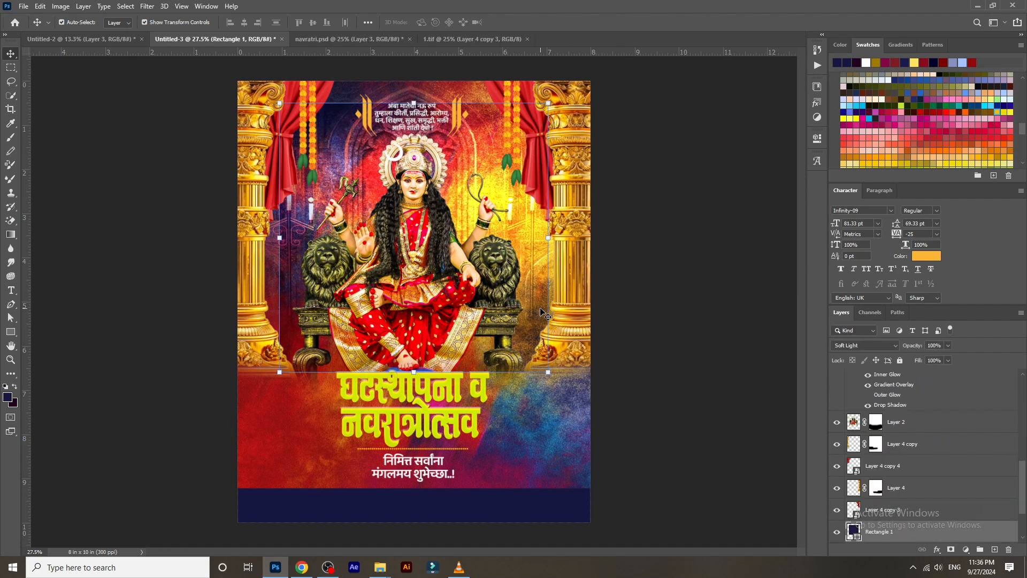
pyautogui.moveTo(550, 373); pyautogui.dragTo(541, 356)
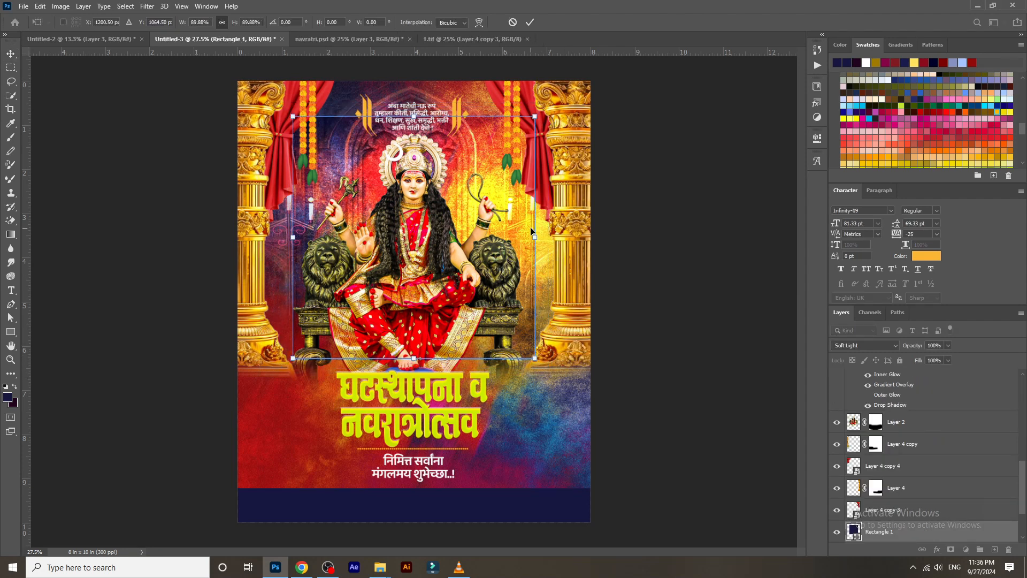
pyautogui.click(671, 278)
pyautogui.click(532, 258)
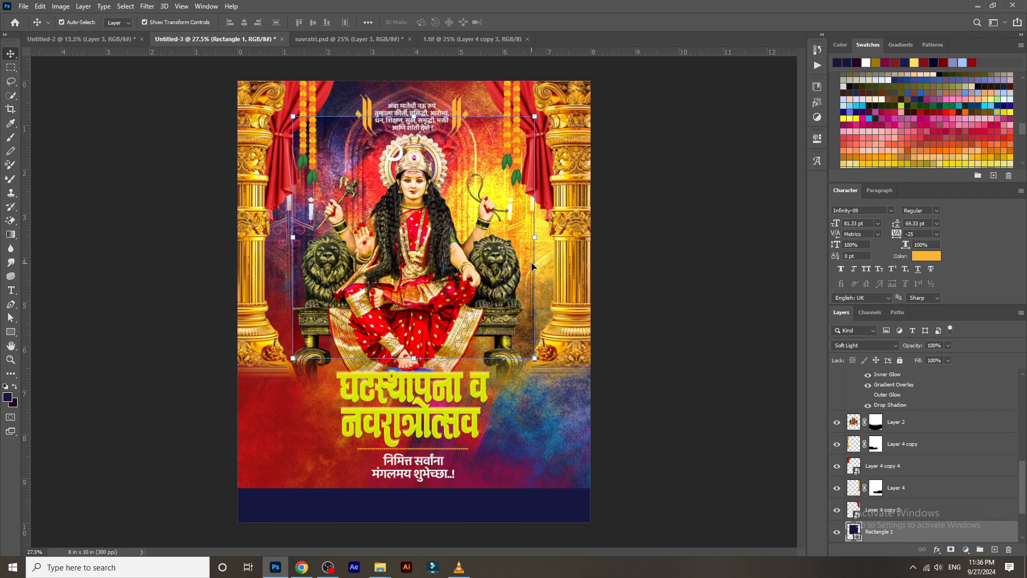
pyautogui.moveTo(542, 326); pyautogui.dragTo(530, 325)
pyautogui.click(675, 260)
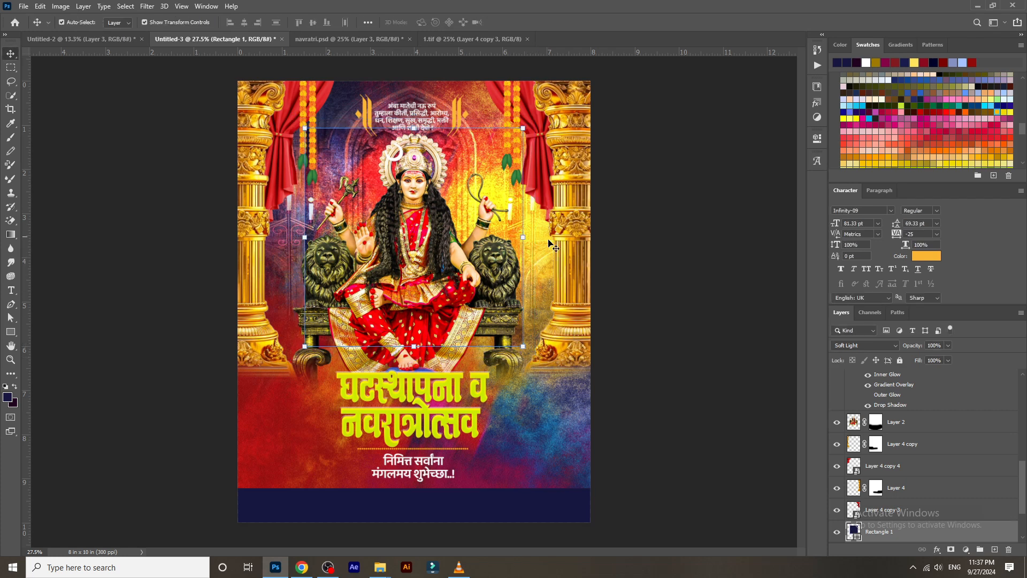
# Step: Adjust the corner radii of Rectangle 1 in its live shape properties and deselect it
pyautogui.click(480, 156)
pyautogui.click(817, 138)
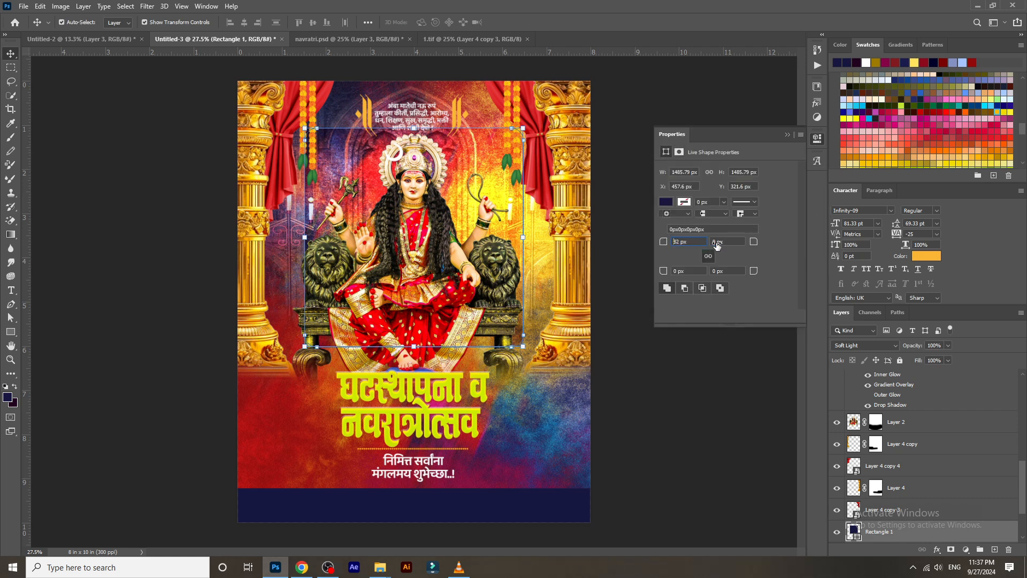
pyautogui.moveTo(717, 245); pyautogui.dragTo(732, 246)
pyautogui.click(787, 135)
pyautogui.click(726, 180)
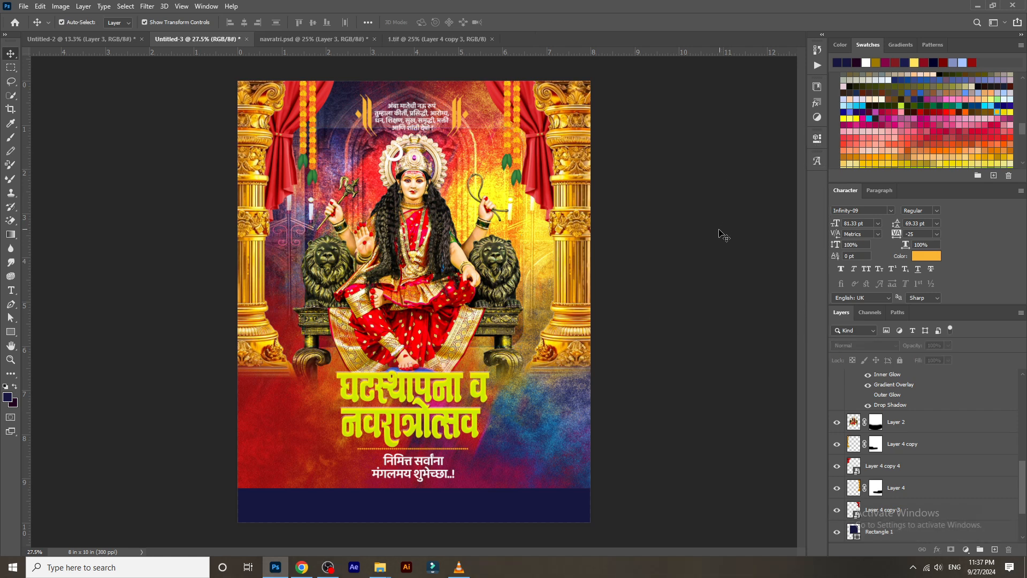
# Step: Select the goddess layer, find the red silk cloth image in the PNG folder and open it in Photoshop
pyautogui.scroll(-3, 497, 240)
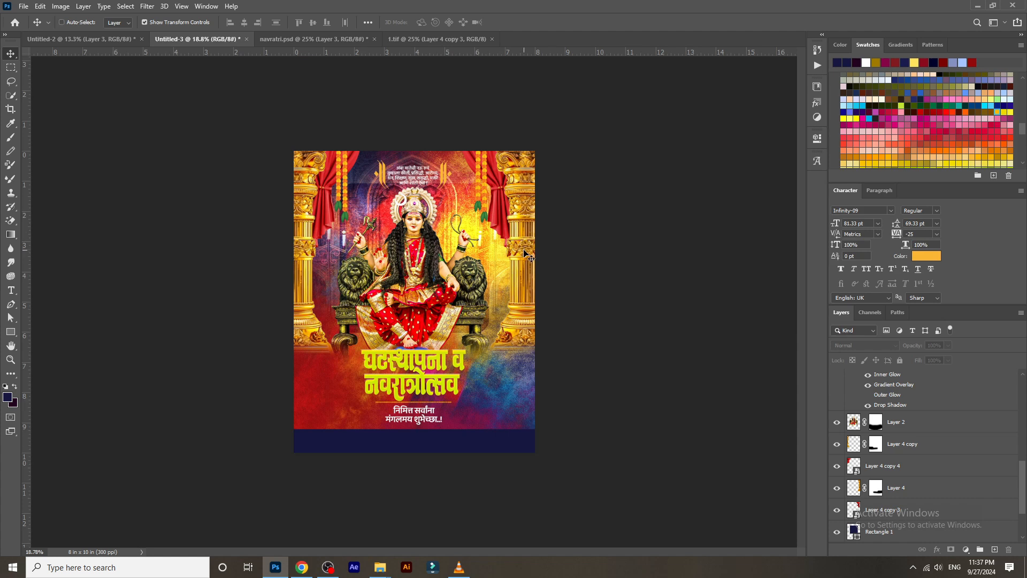
pyautogui.keyDown('ctrl'); pyautogui.click(461, 198); pyautogui.keyUp('ctrl')
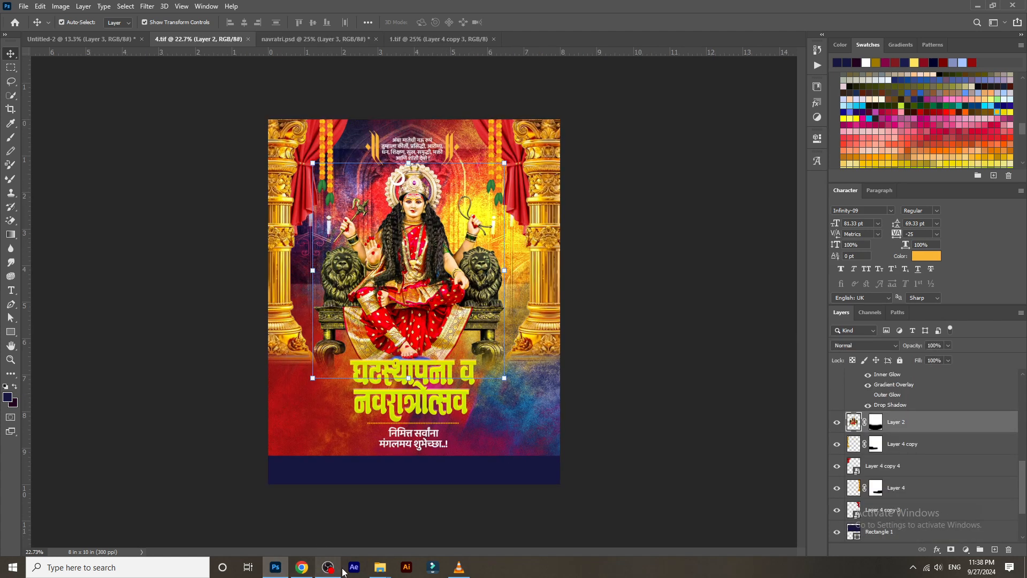
pyautogui.moveTo(380, 568)
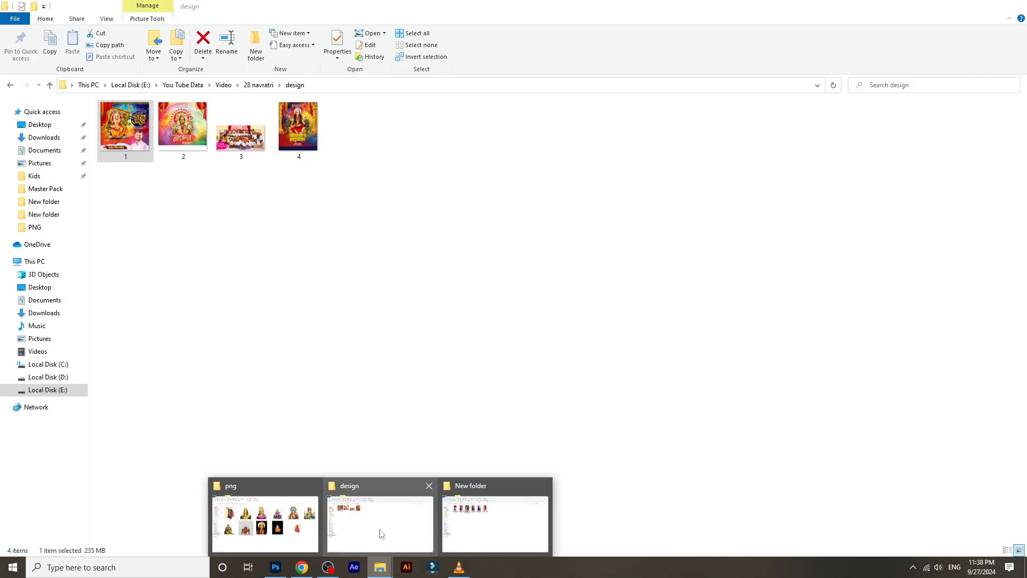
pyautogui.click(383, 533)
pyautogui.click(301, 567)
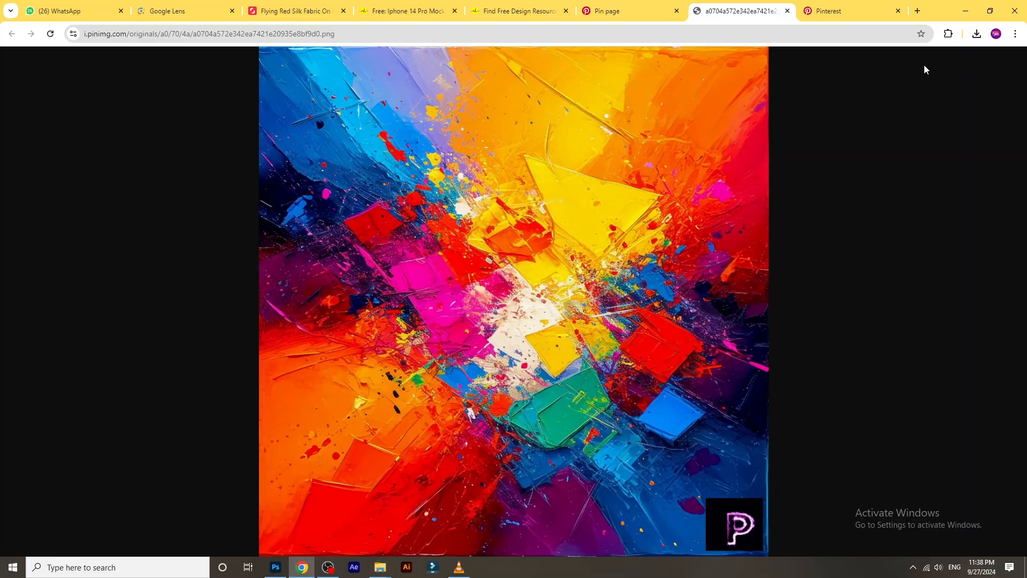
pyautogui.click(977, 34)
pyautogui.scroll(-5, 938, 299)
pyautogui.click(938, 295)
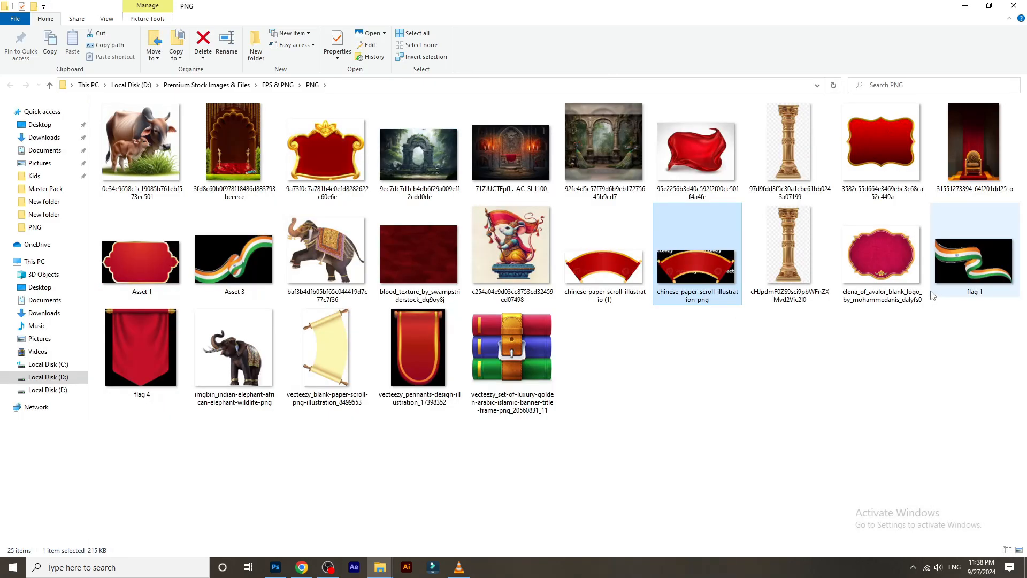
pyautogui.moveTo(696, 177); pyautogui.dragTo(640, 4)
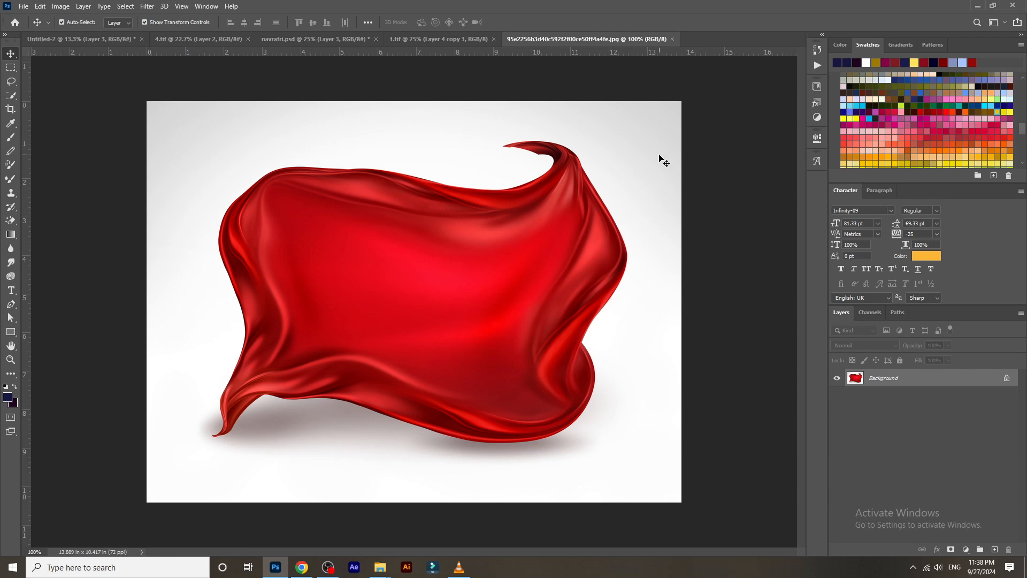
# Step: Select the red cloth with Select Subject and refine its edge with Smooth 12, Contrast 16 and Shift Edge -16
pyautogui.press('w')
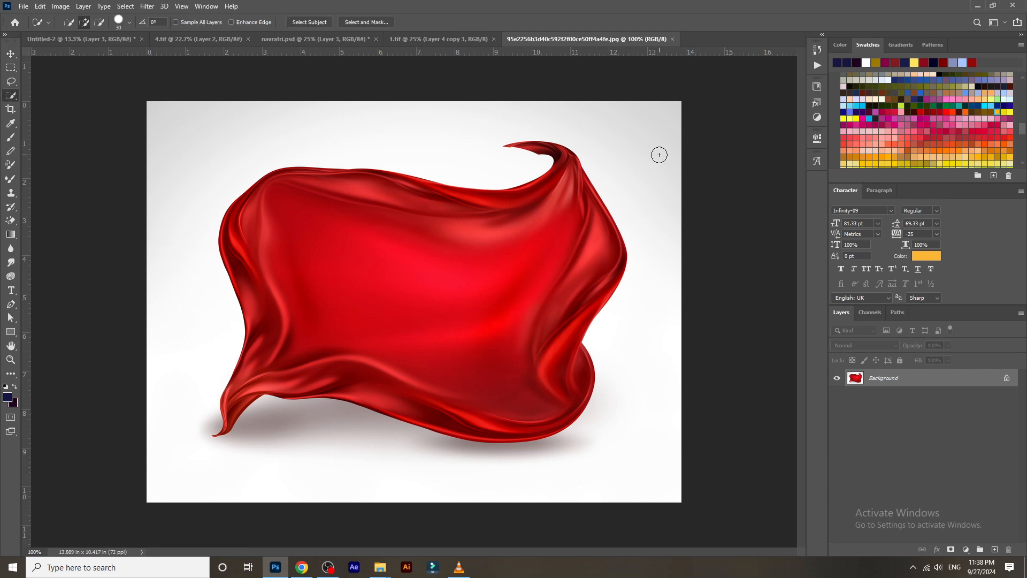
pyautogui.click(311, 22)
pyautogui.click(125, 6)
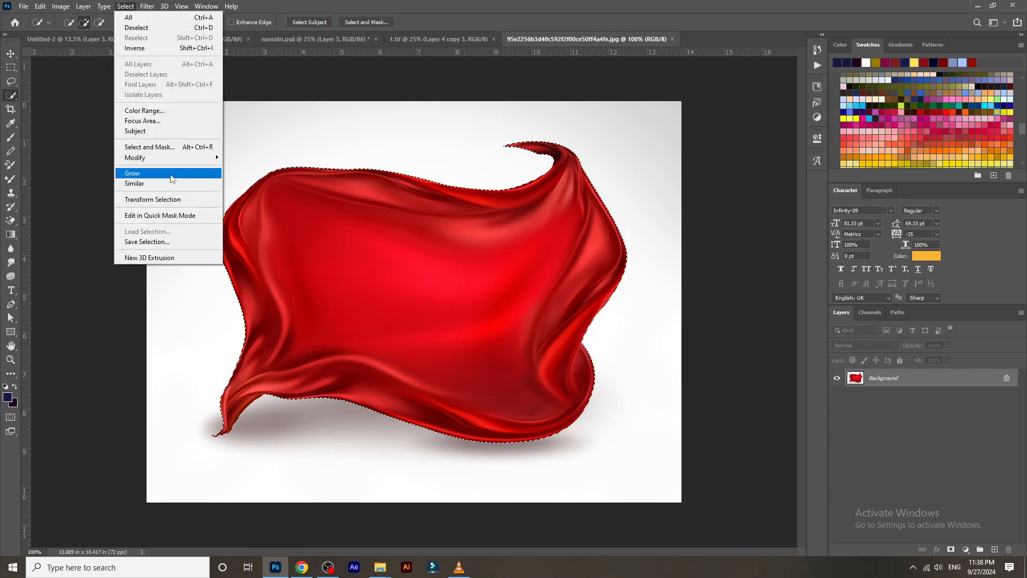
pyautogui.keyDown('shift'); pyautogui.click(161, 146); pyautogui.keyUp('shift')
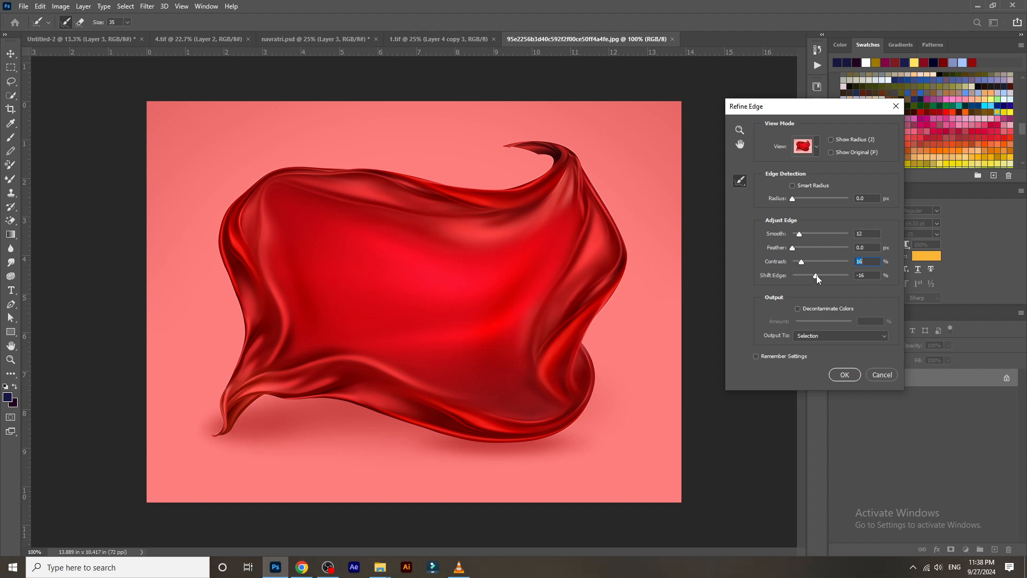
pyautogui.press('Return')
# Step: Copy the selected cloth to its own layer, hide the Background, and bring the cutout into the 4.tif poster
pyautogui.hotkey('ctrl', 'j')
pyautogui.click(837, 396)
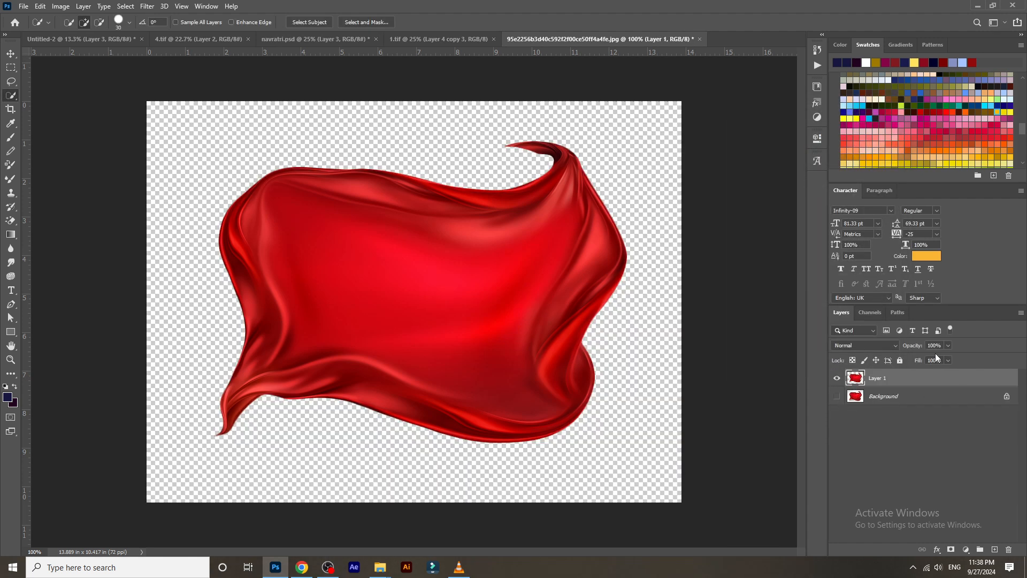
pyautogui.hotkey('ctrl', '0')
pyautogui.press('v')
pyautogui.moveTo(394, 247); pyautogui.dragTo(199, 44)
# Step: Position the red cloth behind the main Marathi title and enlarge it until it backs both title lines
pyautogui.moveTo(410, 381); pyautogui.dragTo(405, 386)
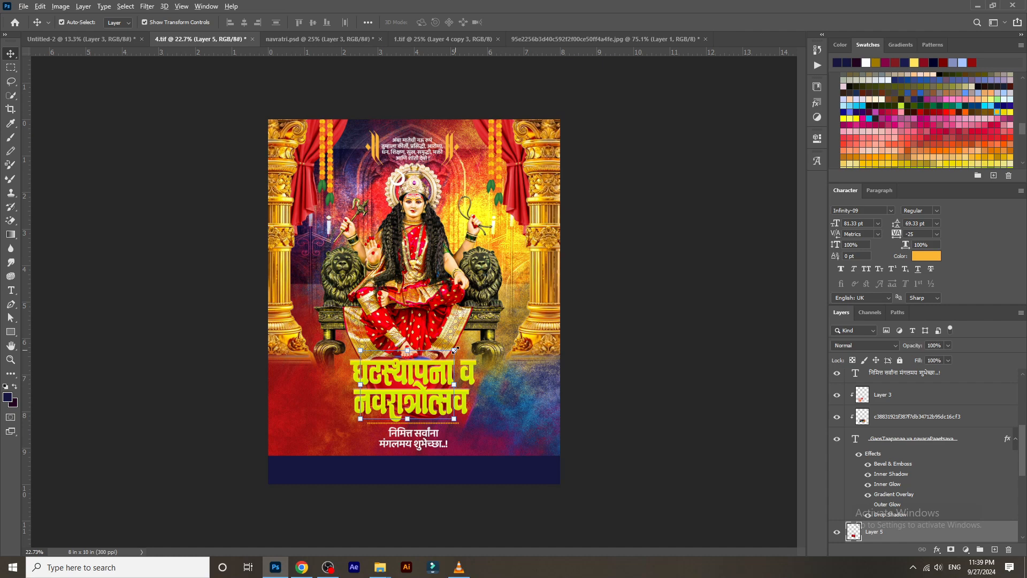
pyautogui.moveTo(455, 350); pyautogui.dragTo(483, 332)
pyautogui.press('Return')
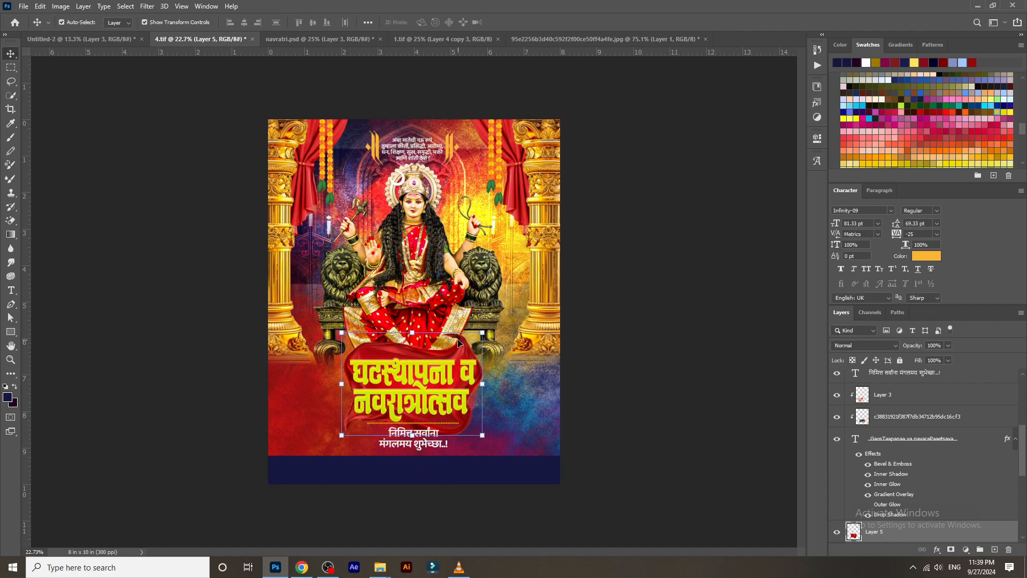
pyautogui.click(629, 443)
# Step: Move the linked title layers up on the red cloth, and raise the greeting text and its divider line beneath them
pyautogui.scroll(5, 377, 341)
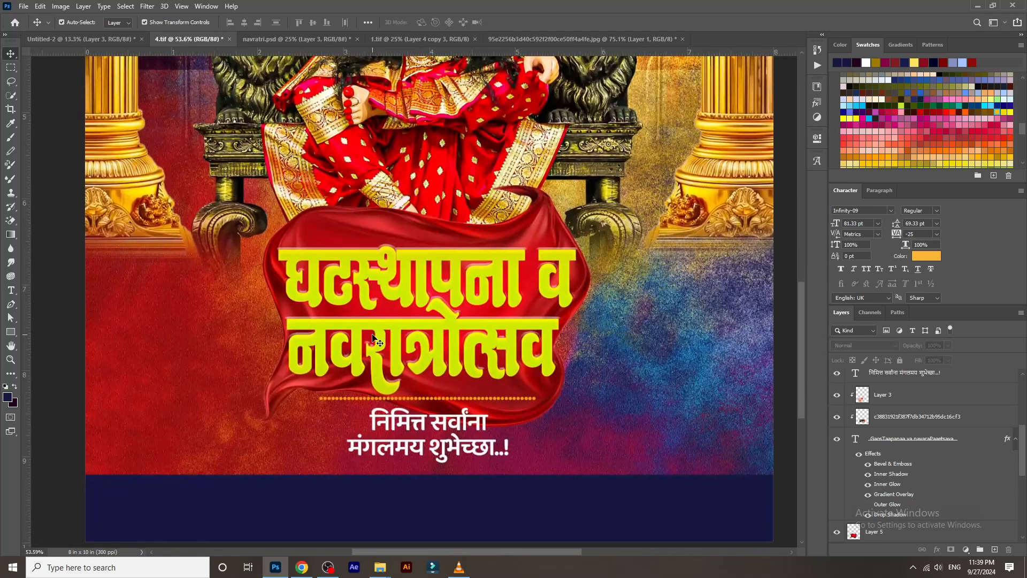
pyautogui.click(437, 276)
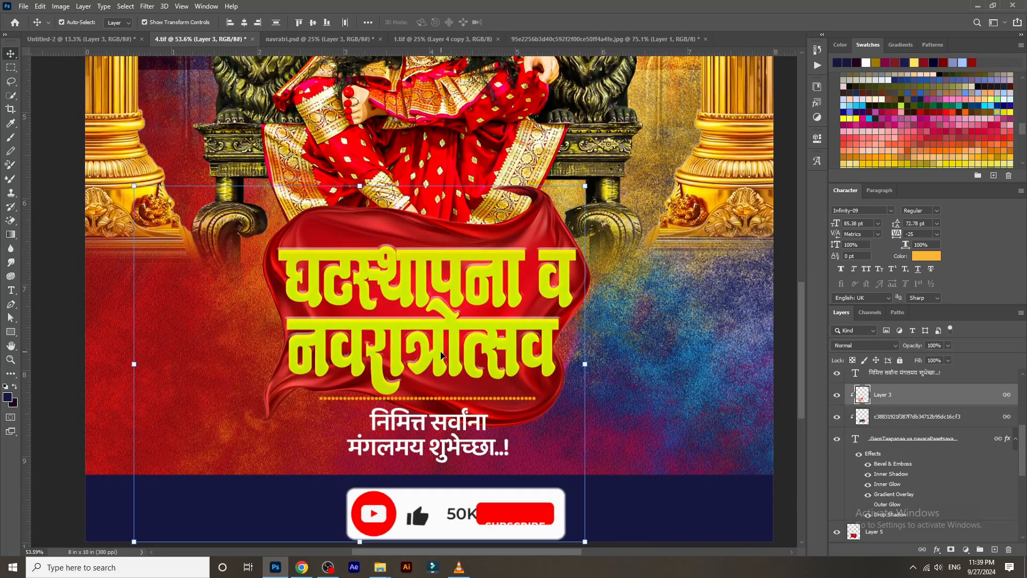
pyautogui.moveTo(449, 325); pyautogui.dragTo(443, 318)
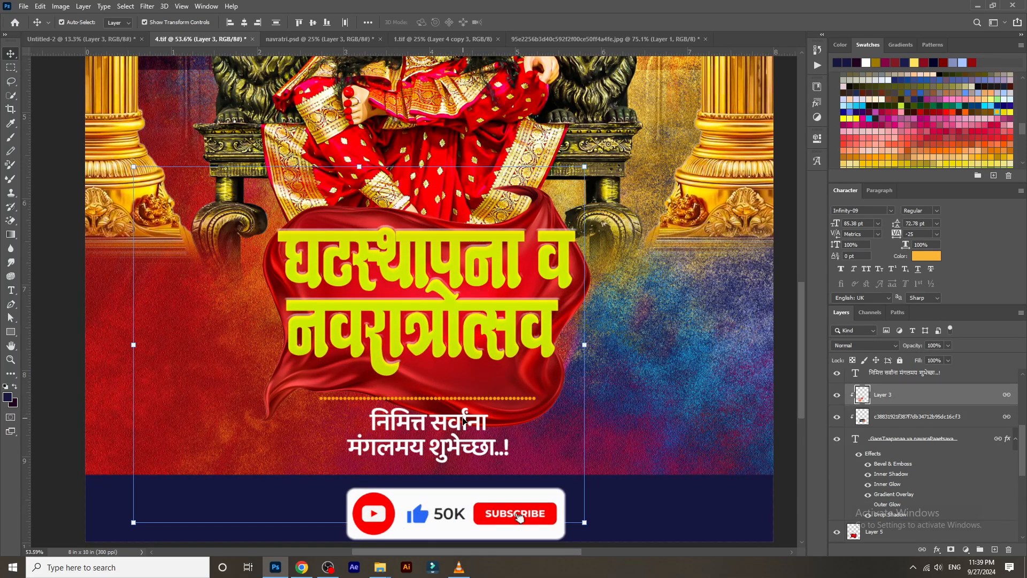
pyautogui.click(460, 401)
pyautogui.scroll(-2, 380, 371)
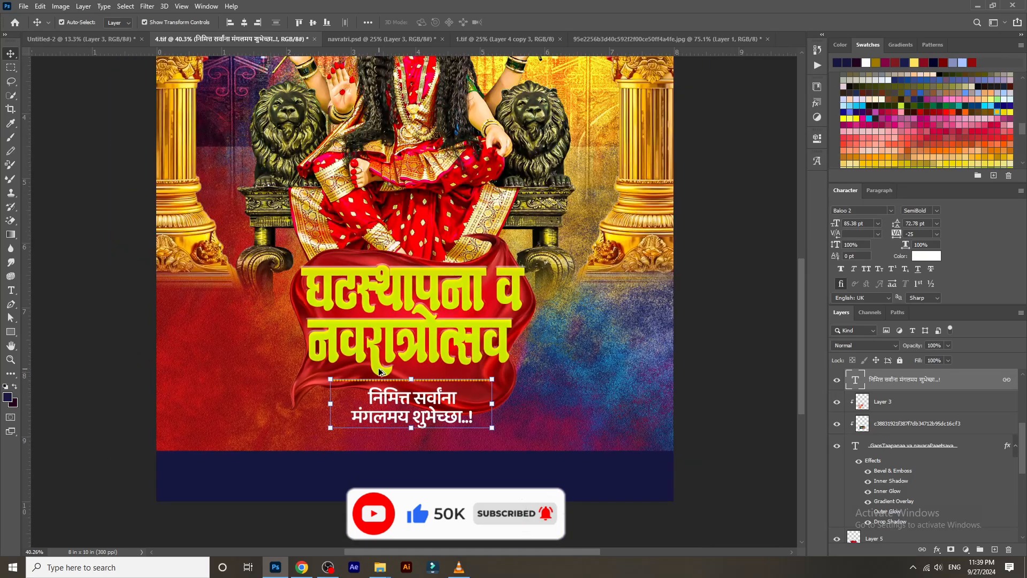
pyautogui.scroll(-3, 380, 371)
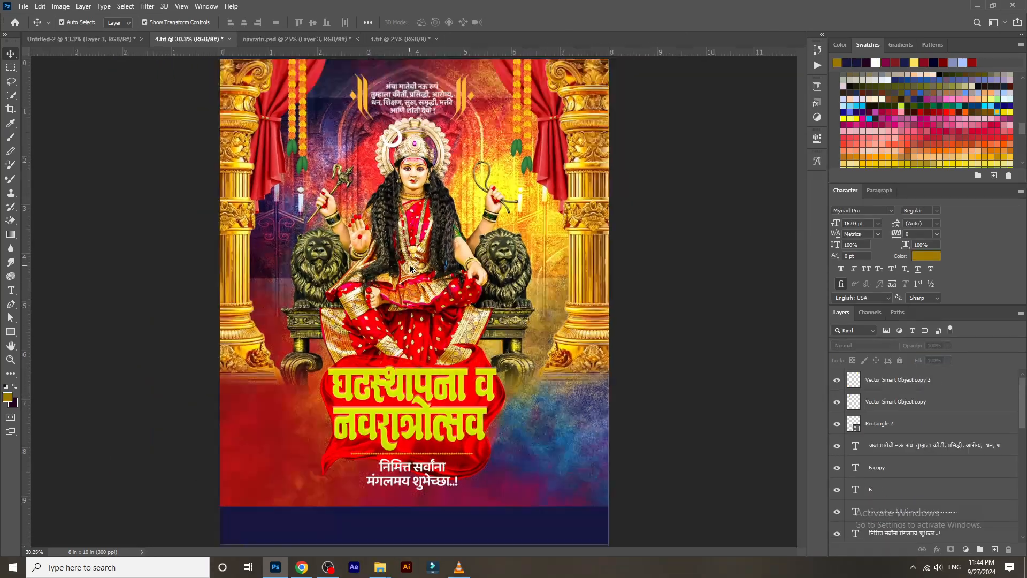
pyautogui.scroll(5, 389, 267)
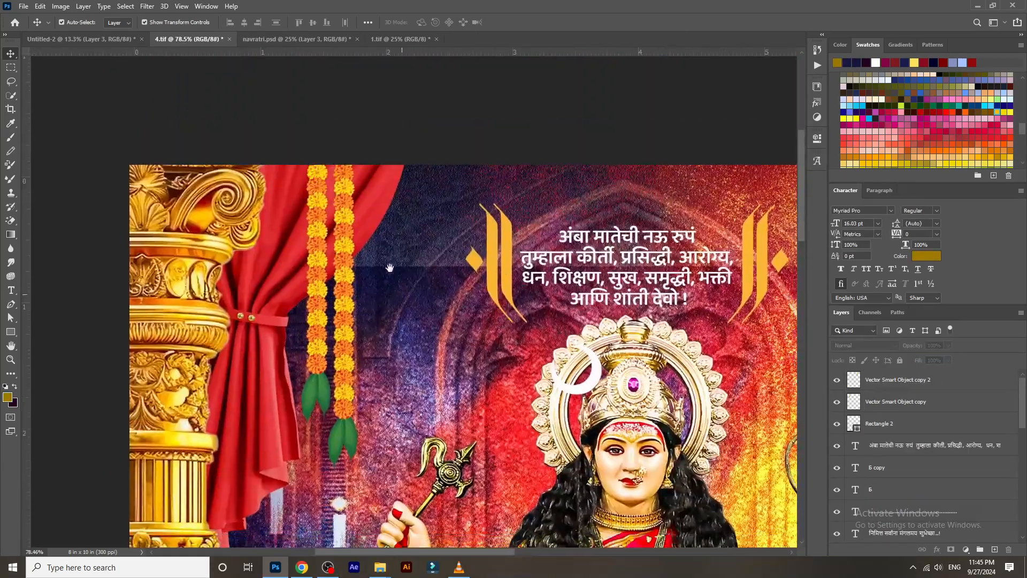
pyautogui.scroll(-3, 396, 276)
pyautogui.hscroll(8, 412, 291)
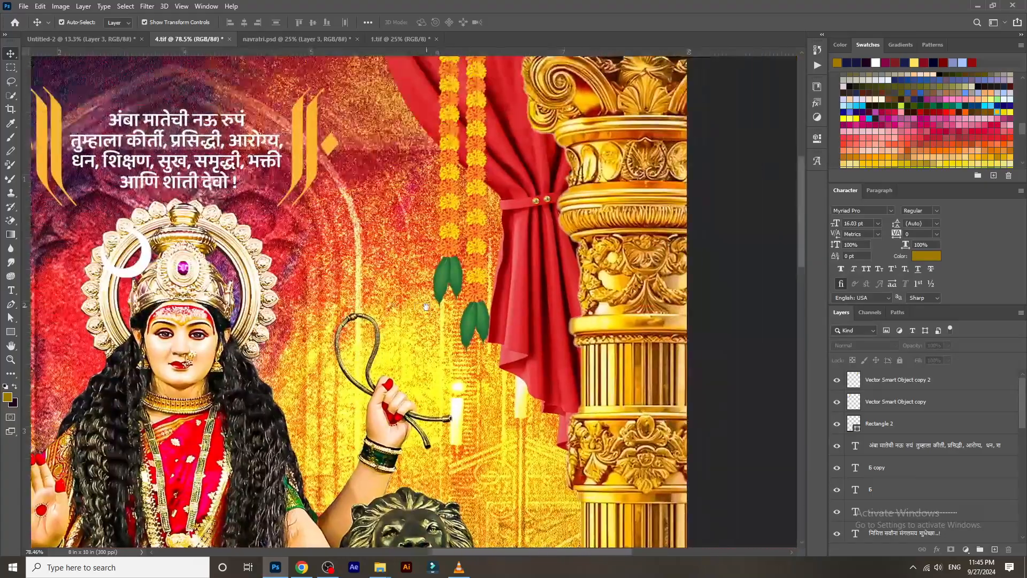
# Step: Add an Outer Glow to the goddess layer in a light red sampled from the background, with 100% opacity and 27 px size
pyautogui.scroll(-5, 427, 307)
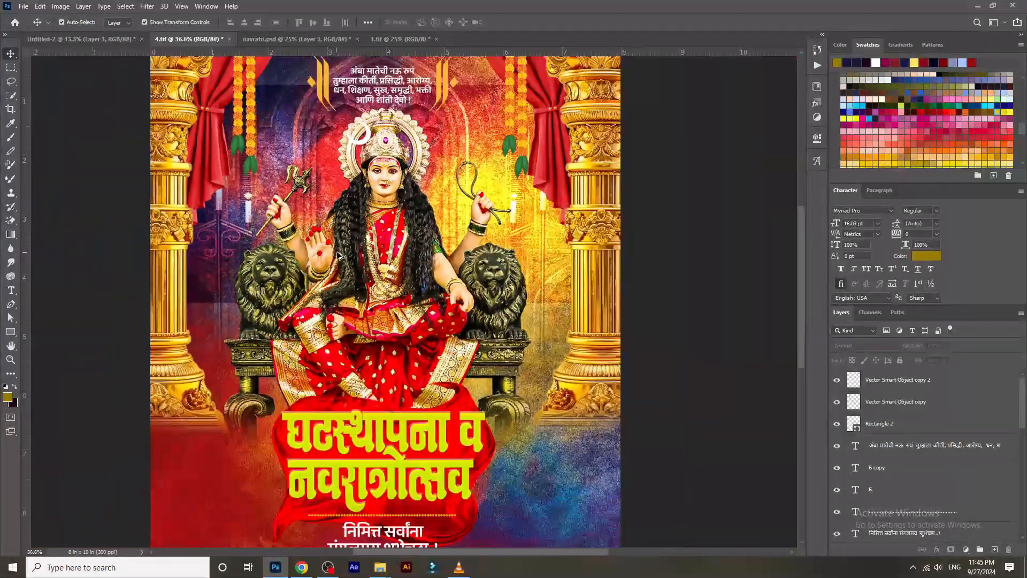
pyautogui.scroll(1, 338, 256)
pyautogui.scroll(1, 412, 230)
pyautogui.click(408, 236)
pyautogui.click(938, 549)
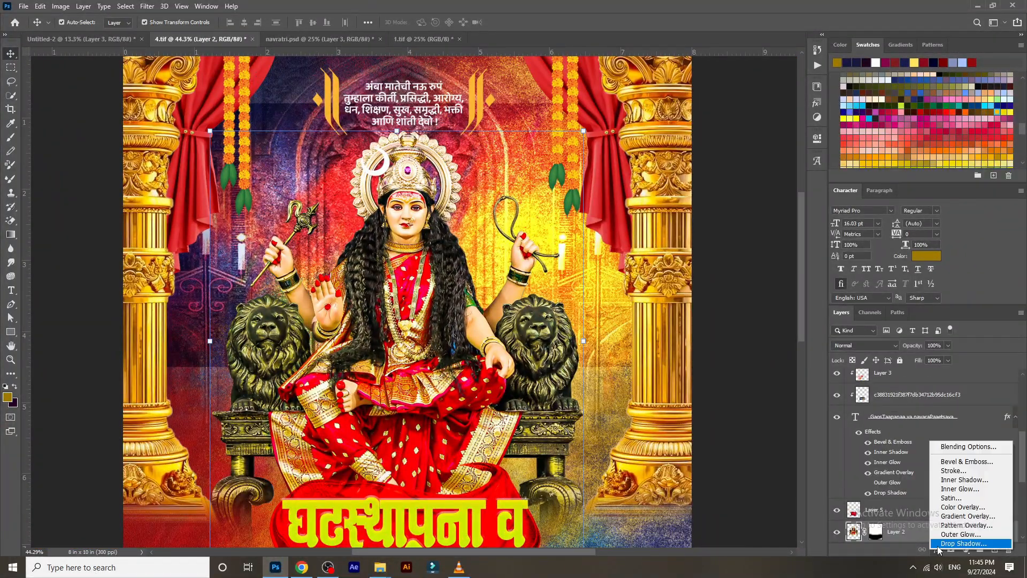
pyautogui.click(943, 534)
pyautogui.click(736, 373)
pyautogui.click(496, 237)
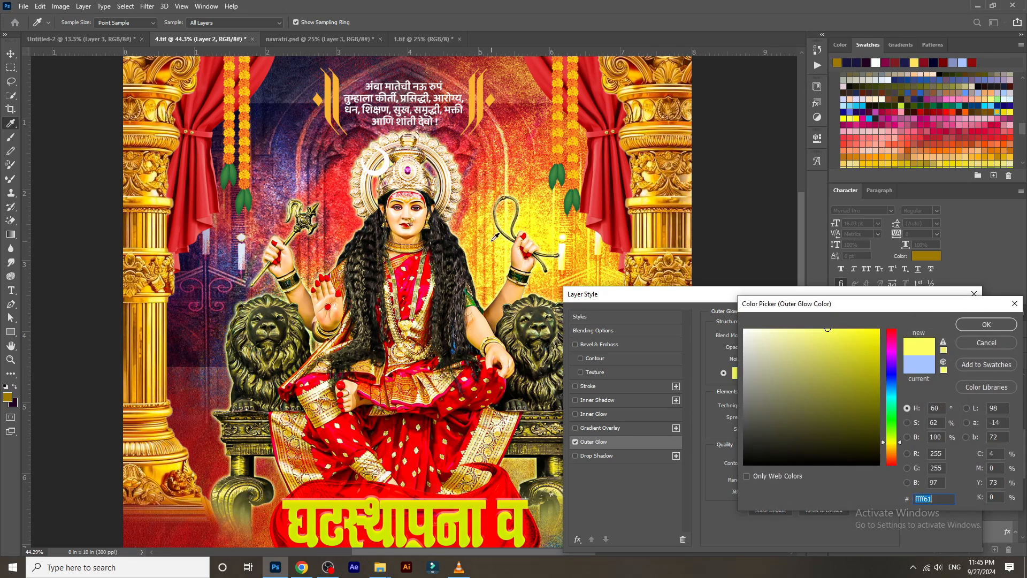
pyautogui.click(349, 220)
pyautogui.click(348, 219)
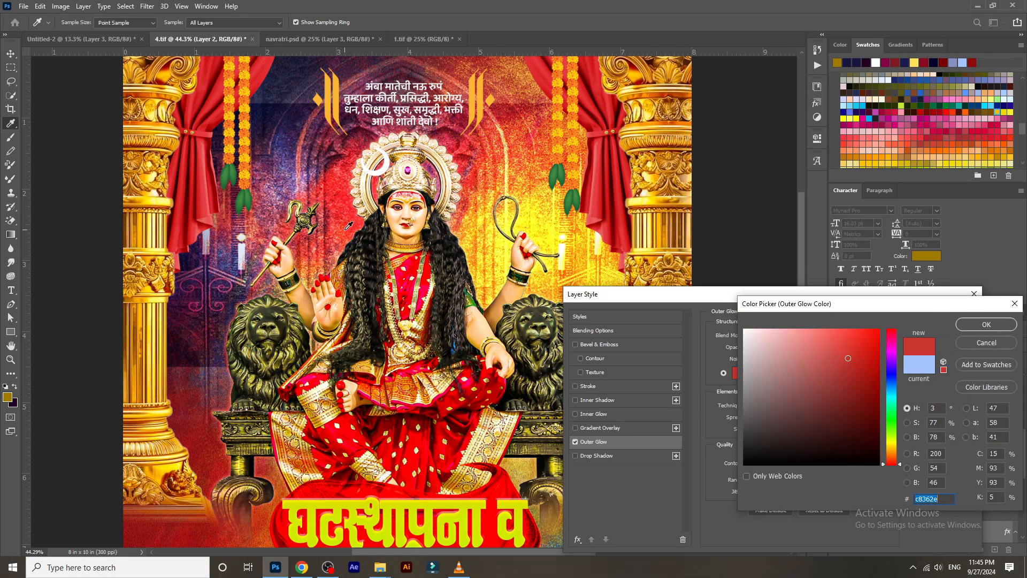
pyautogui.click(346, 218)
pyautogui.click(987, 324)
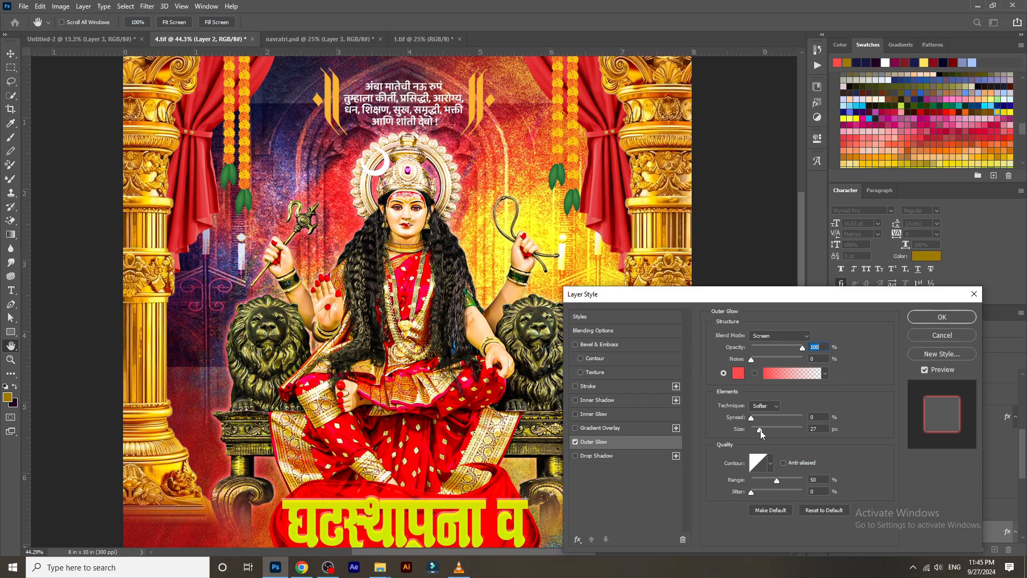
pyautogui.click(932, 316)
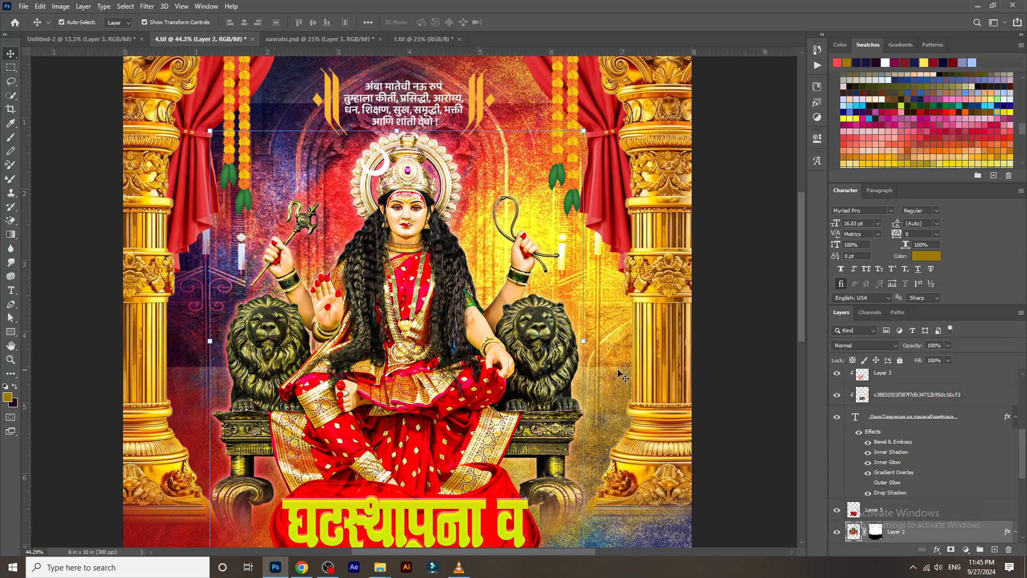
# Step: Apply the Camera Raw Filter to the goddess layer, comparing the Top White Effect and Best Photo Effect user presets and using Best Photo Effect
pyautogui.scroll(-2, 439, 321)
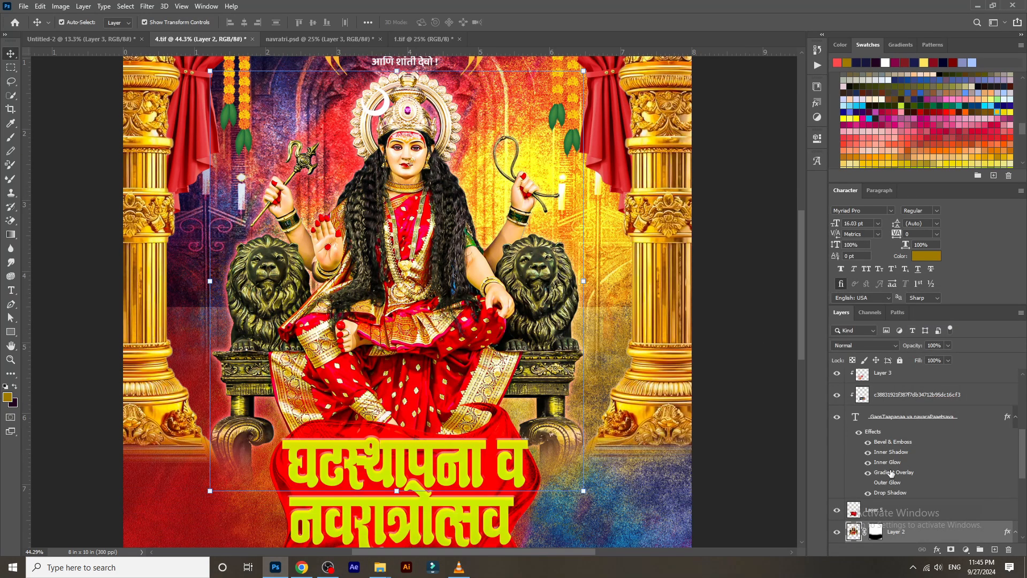
pyautogui.click(147, 6)
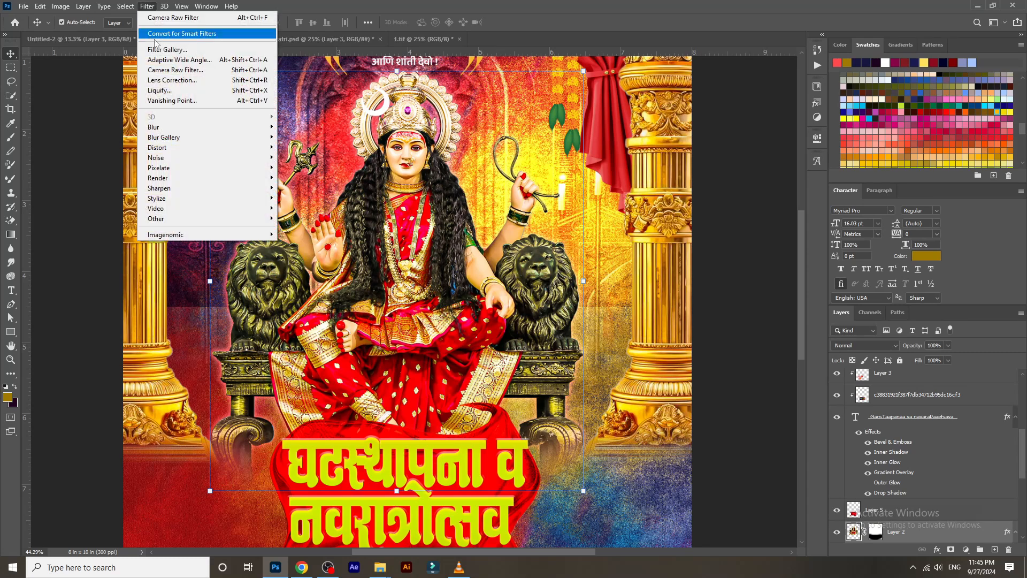
pyautogui.click(171, 83)
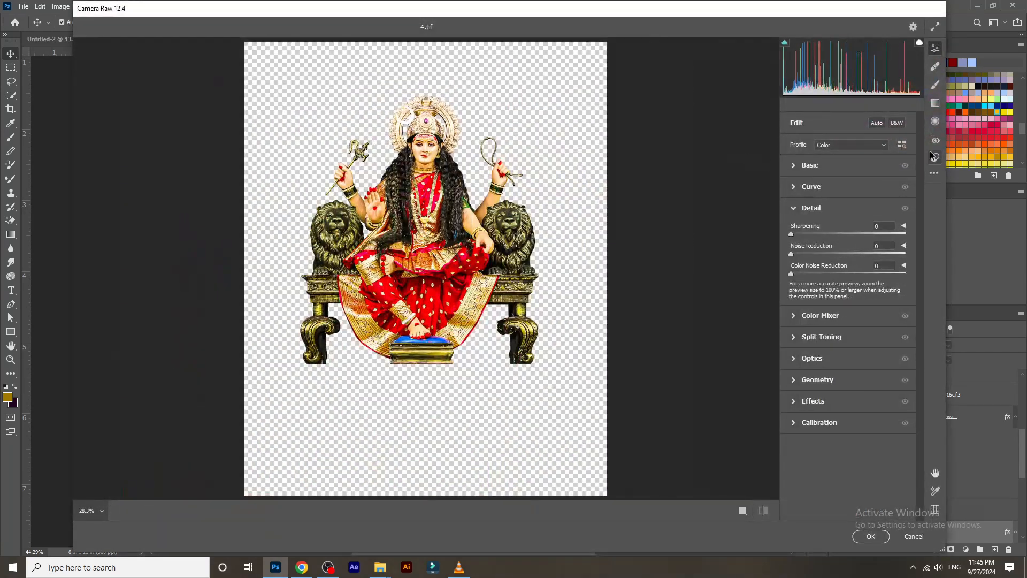
pyautogui.click(934, 157)
pyautogui.scroll(-10, 922, 208)
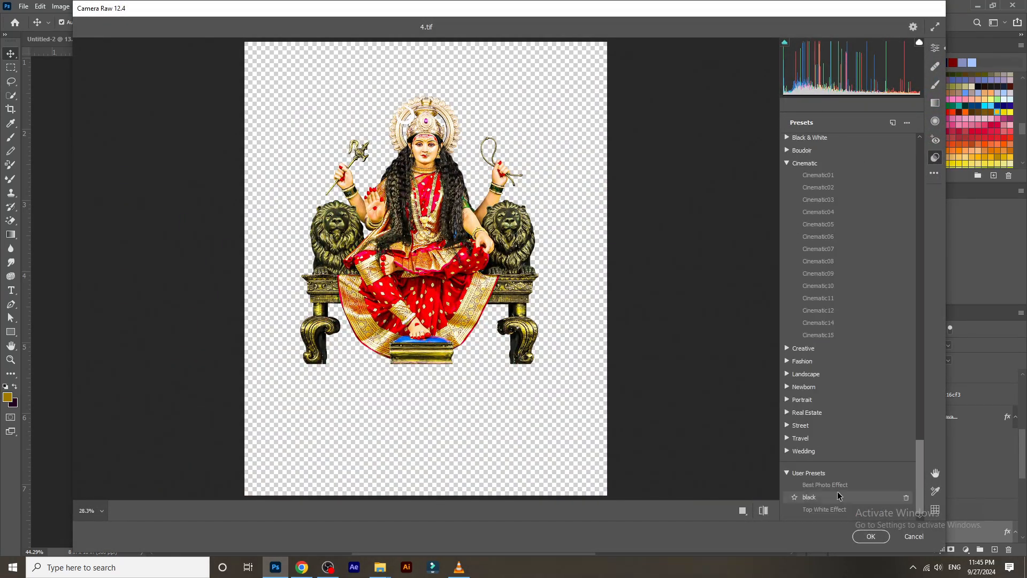
pyautogui.click(837, 485)
pyautogui.click(838, 510)
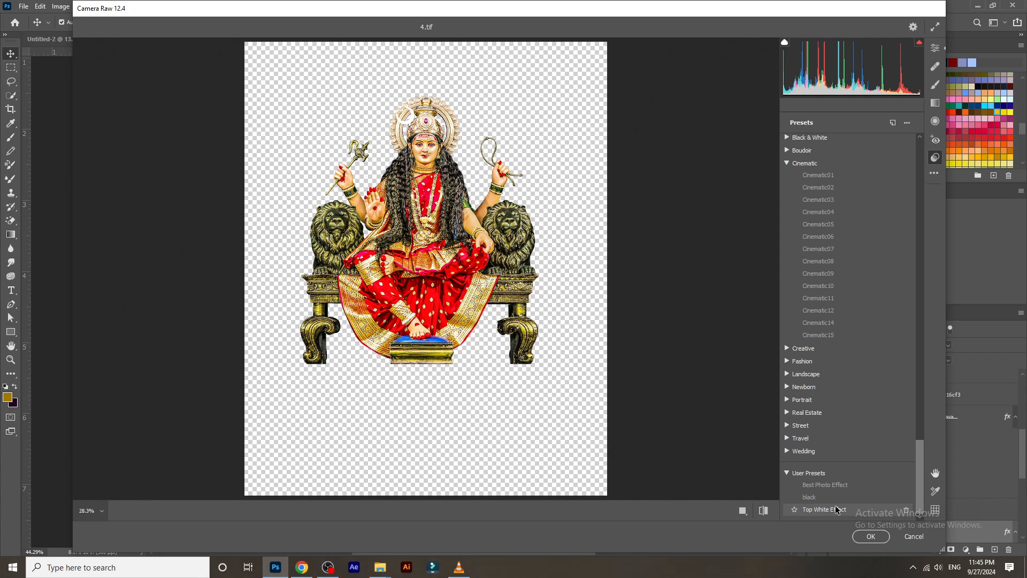
pyautogui.click(843, 485)
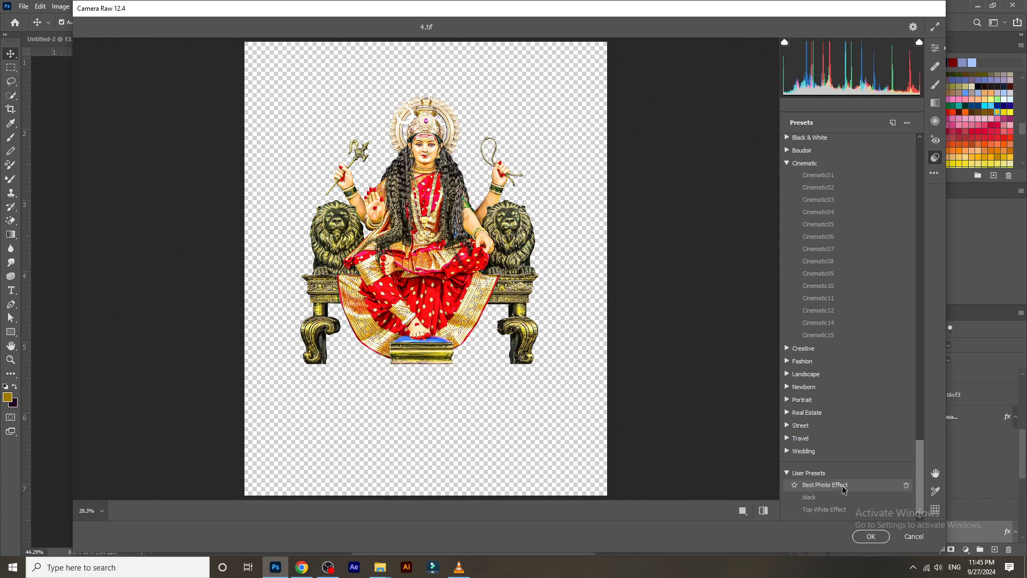
pyautogui.click(843, 509)
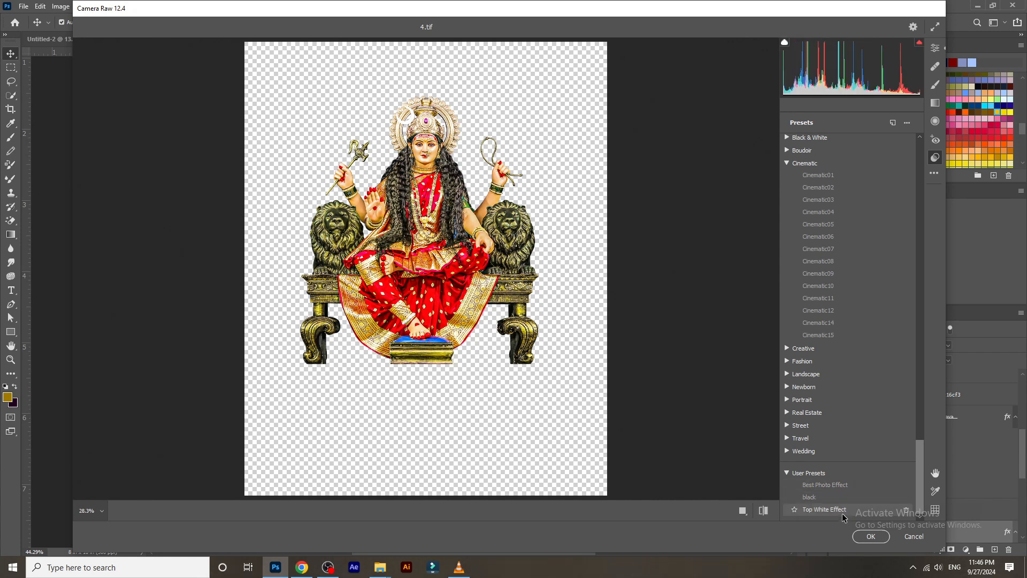
pyautogui.click(843, 485)
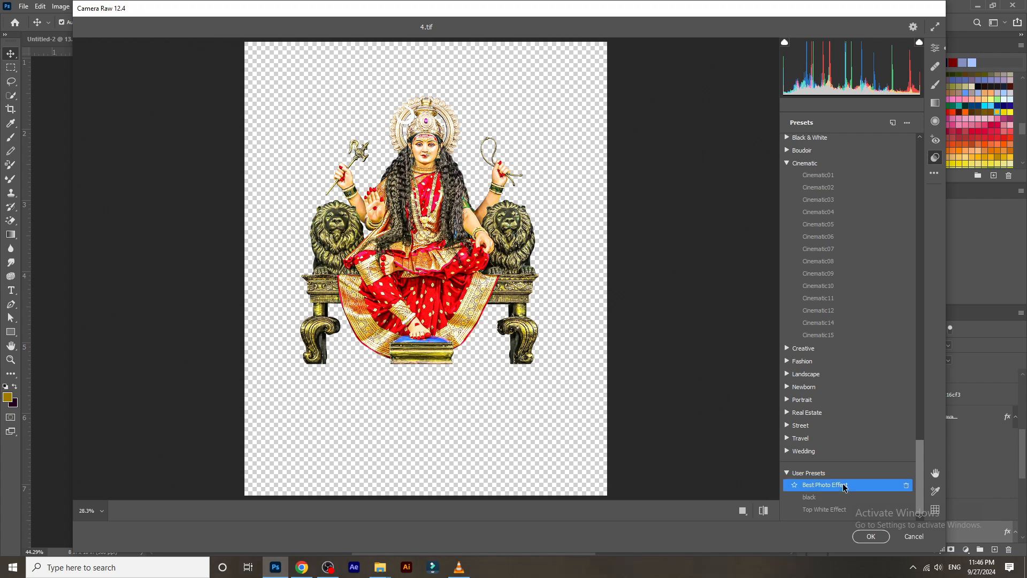
pyautogui.click(873, 536)
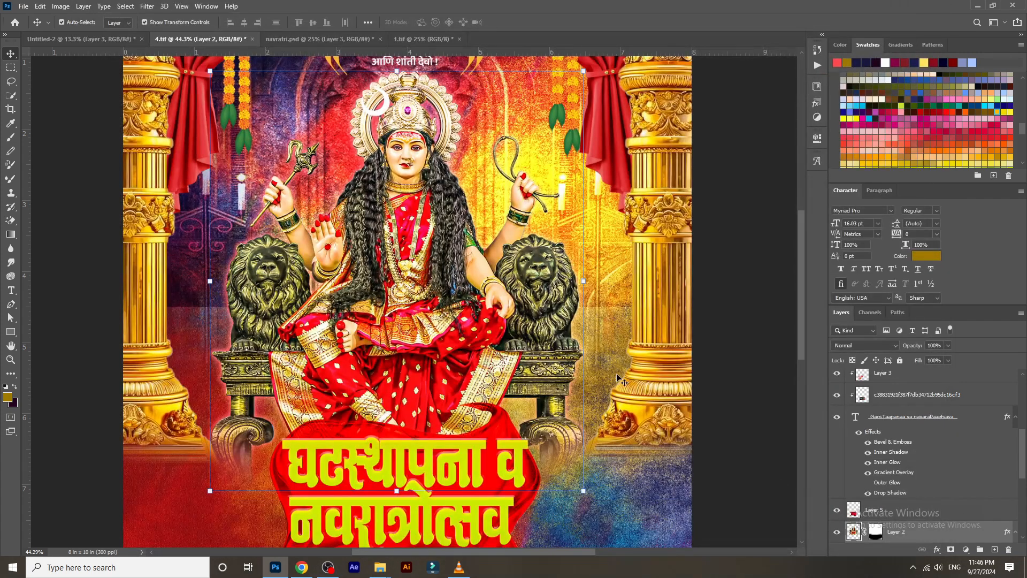
# Step: Recolour the dark blue strip along the poster's lower edge white and deselect it
pyautogui.scroll(5, 368, 124)
pyautogui.scroll(-11, 375, 134)
pyautogui.scroll(1, 394, 169)
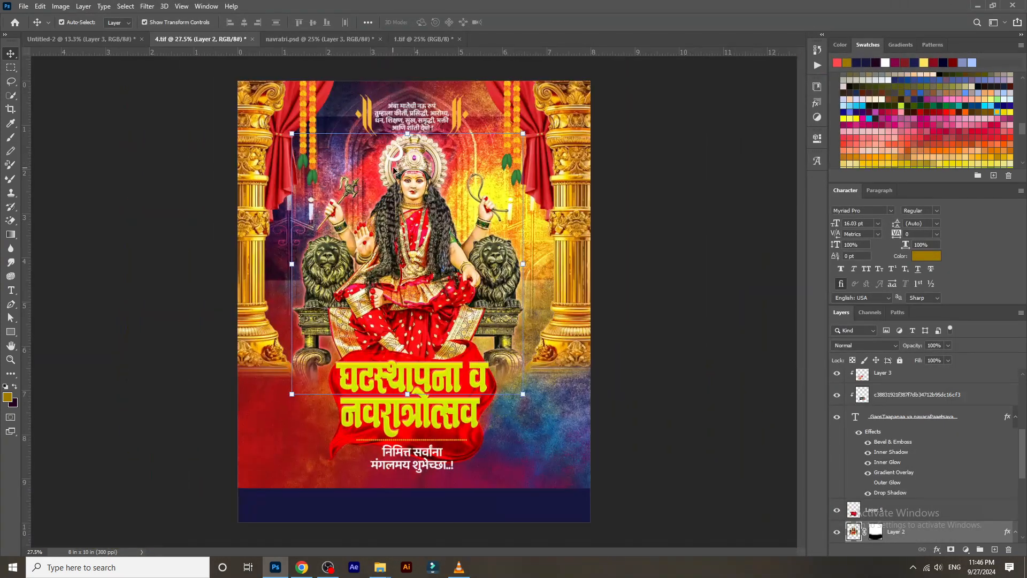
pyautogui.keyDown('ctrl'); pyautogui.click(654, 259); pyautogui.keyUp('ctrl')
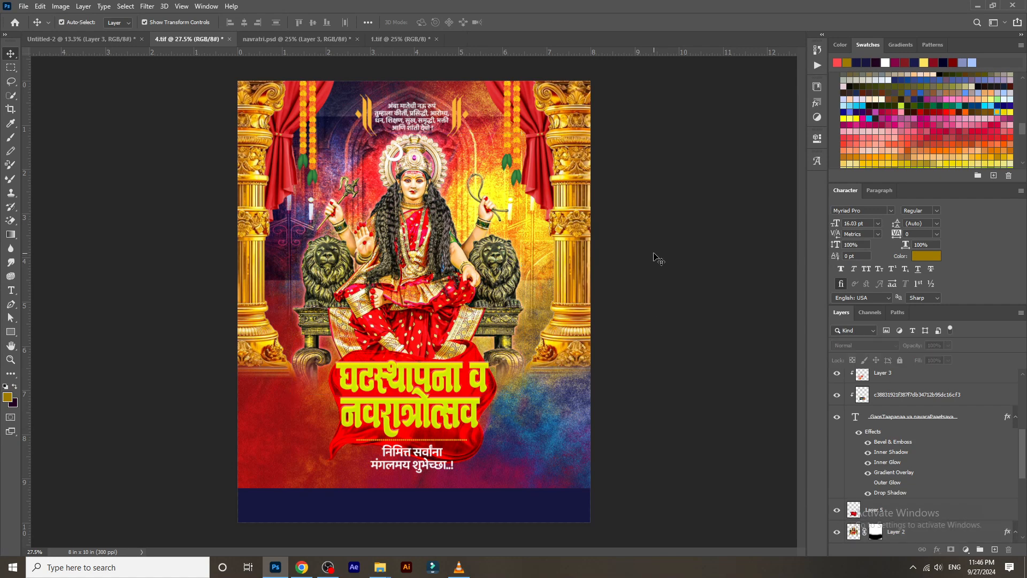
pyautogui.scroll(2, 409, 179)
pyautogui.scroll(-2, 409, 178)
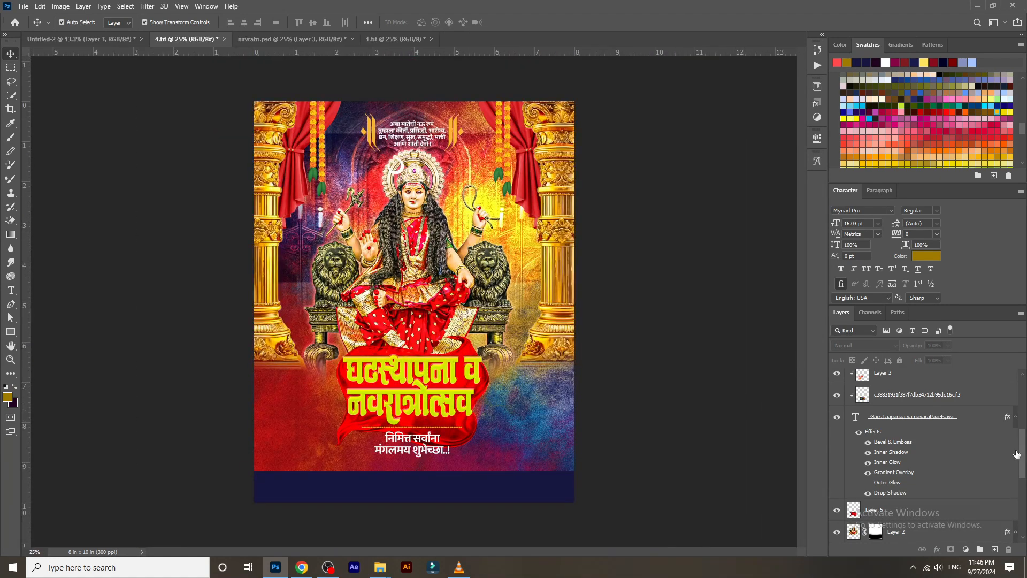
pyautogui.keyDown('ctrl'); pyautogui.click(512, 474); pyautogui.keyUp('ctrl')
pyautogui.click(885, 62)
pyautogui.keyDown('ctrl'); pyautogui.click(660, 333); pyautogui.keyUp('ctrl')
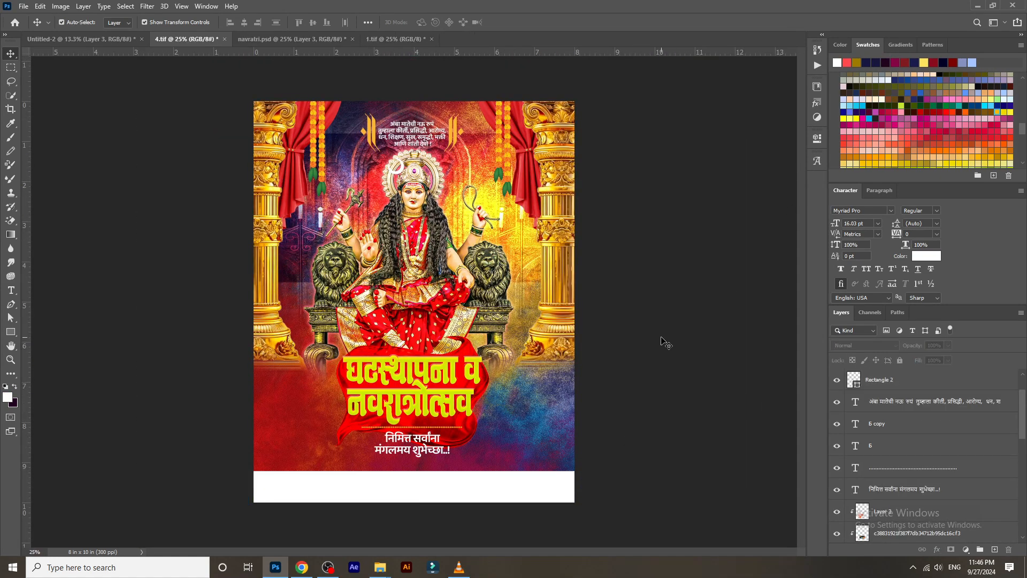
pyautogui.scroll(-1, 591, 337)
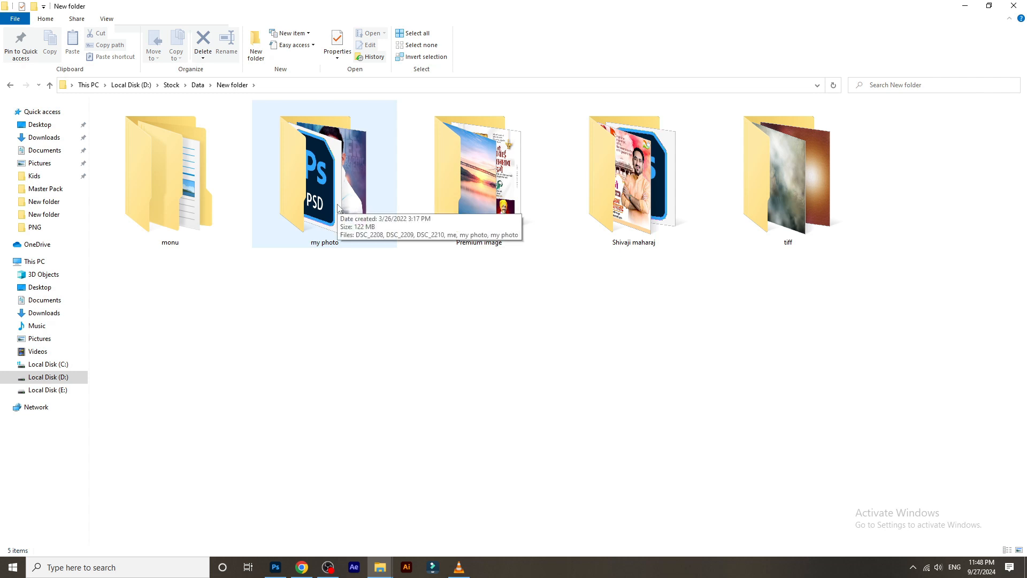
# Step: In File Explorer, go to the nested New folder inside the Navratri folder and open 7.tif in Photoshop
pyautogui.doubleClick(139, 203)
pyautogui.doubleClick(546, 204)
pyautogui.doubleClick(346, 195)
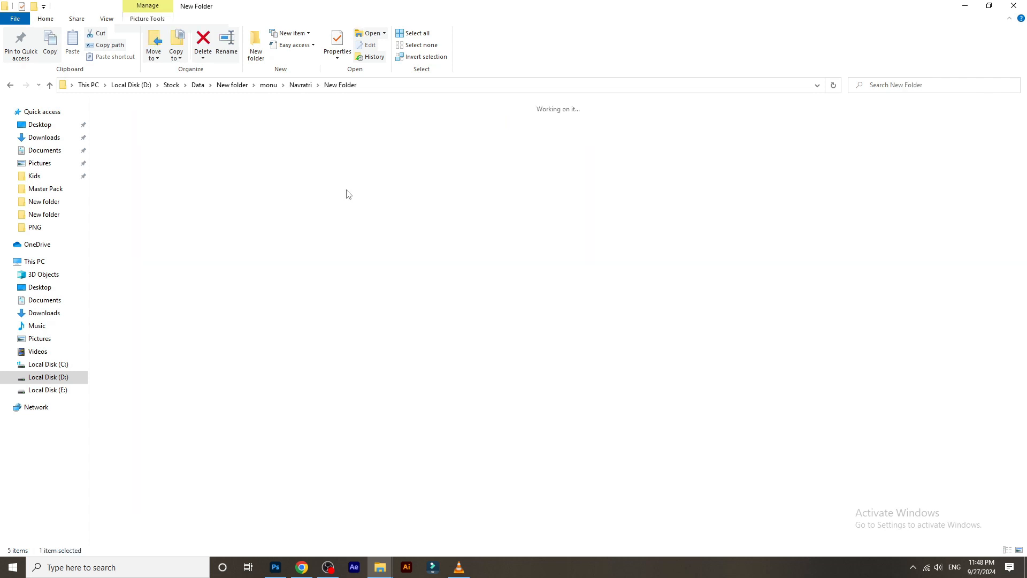
pyautogui.doubleClick(212, 191)
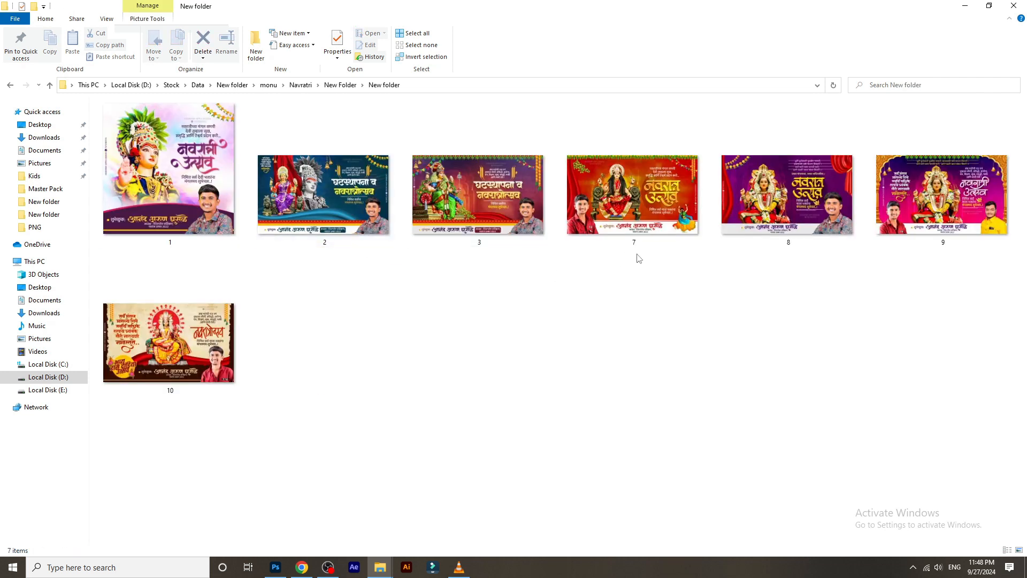
pyautogui.moveTo(648, 219)
pyautogui.mouseDown()
pyautogui.moveTo(598, 330)
pyautogui.moveTo(648, 213)
pyautogui.moveTo(651, 222)
pyautogui.mouseUp()
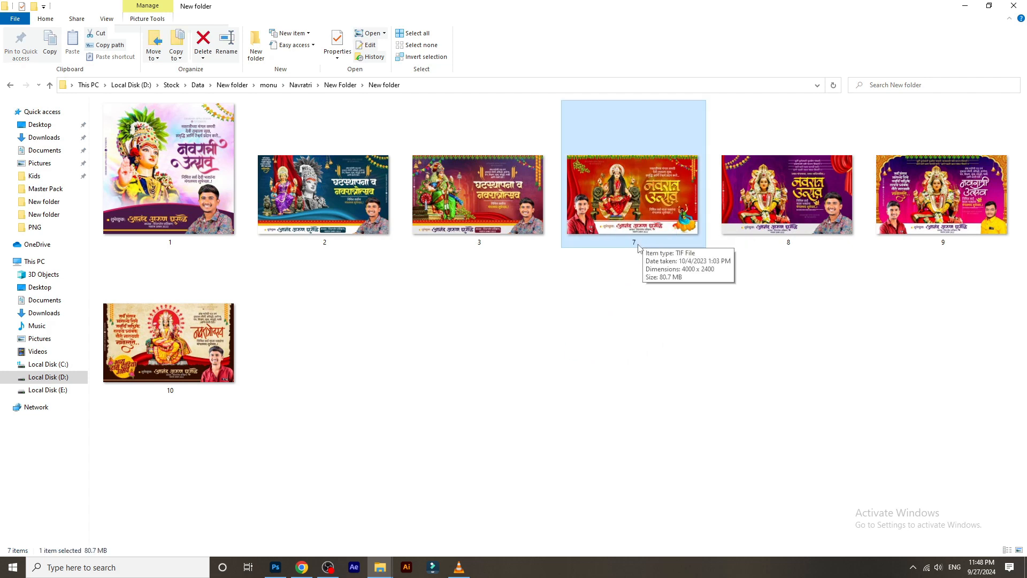
pyautogui.moveTo(635, 196); pyautogui.dragTo(671, 3)
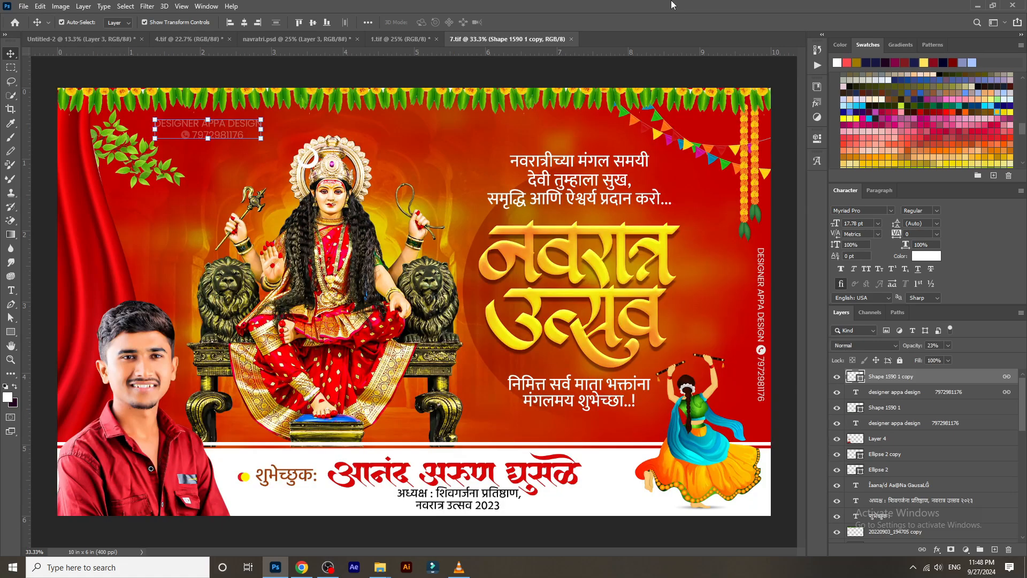
# Step: Copy the dandiya dancer illustration from 7.tif into 4.tif and scale it down to 11.77% beside the left of the main title
pyautogui.click(705, 458)
pyautogui.click(263, 41)
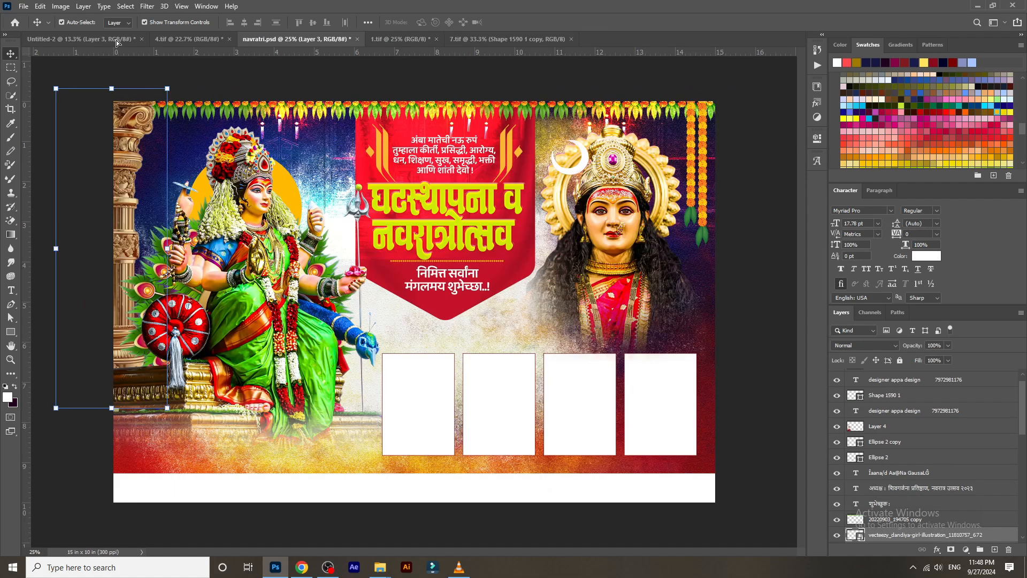
pyautogui.click(117, 40)
pyautogui.click(187, 43)
pyautogui.hotkey('ctrl', 'v')
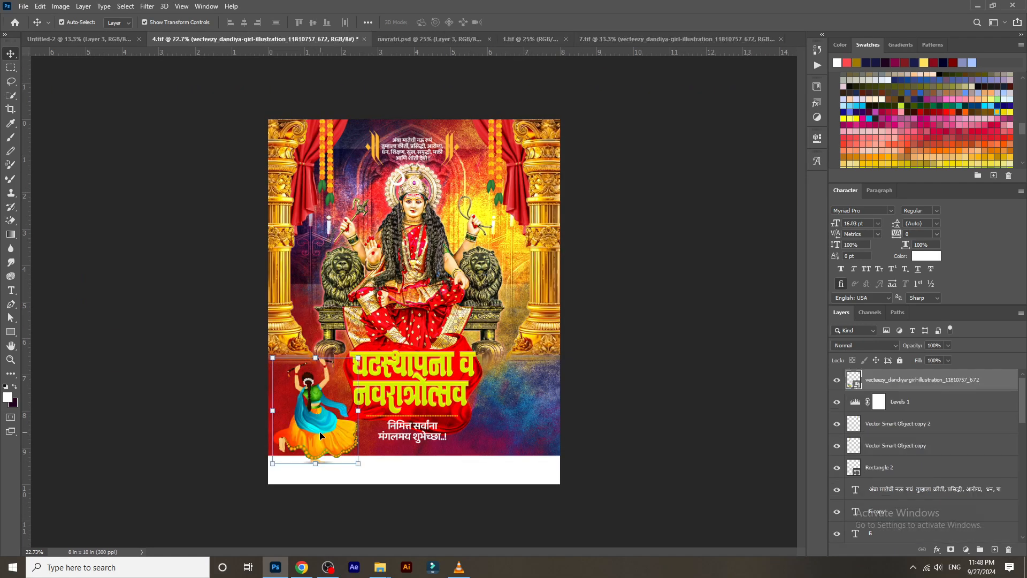
pyautogui.scroll(2, 318, 439)
pyautogui.click(349, 372)
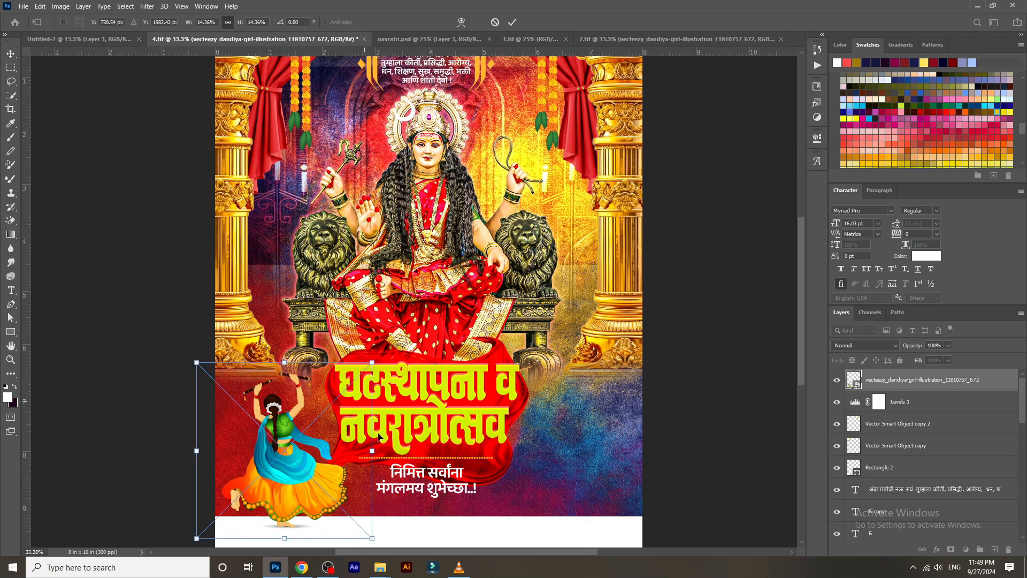
pyautogui.moveTo(375, 451); pyautogui.dragTo(342, 454)
# Step: Duplicate the dandiya dancer to the opposite side of the title and flip the copy horizontally
pyautogui.moveTo(305, 461); pyautogui.dragTo(568, 444)
pyautogui.press('Return')
pyautogui.click(530, 445)
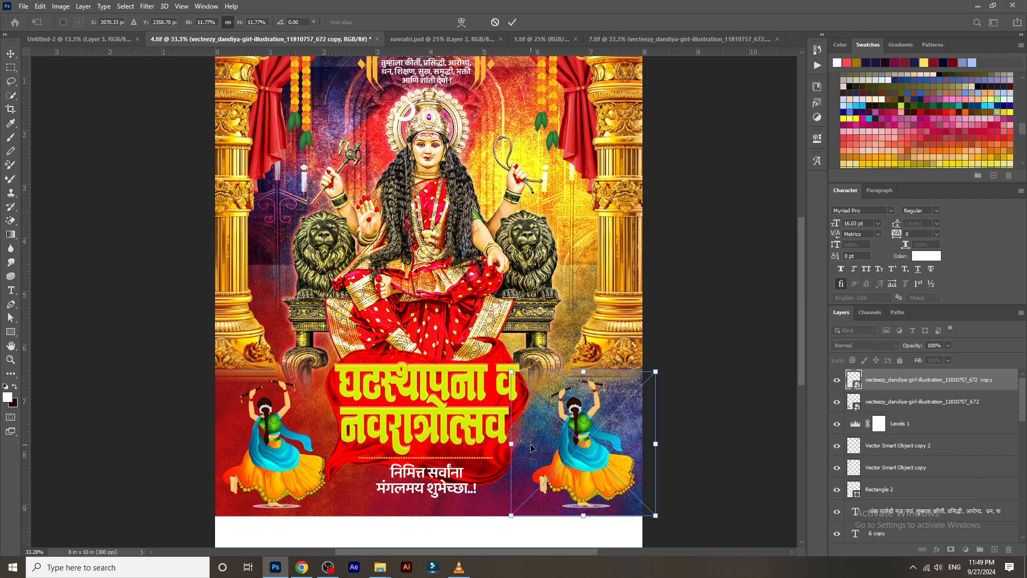
pyautogui.rightClick(531, 451)
pyautogui.click(589, 431)
pyautogui.press('Return')
pyautogui.click(703, 451)
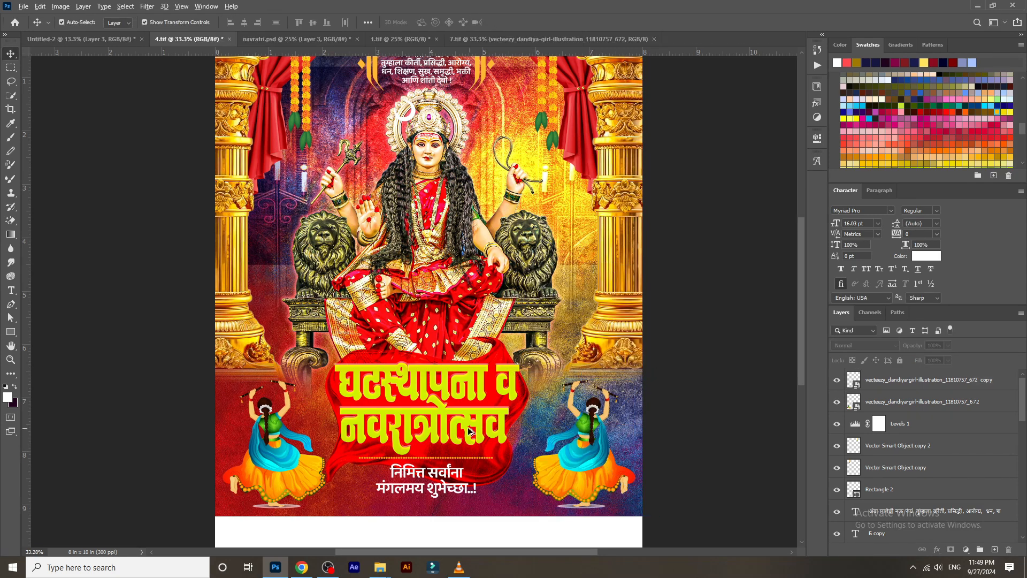
# Step: Bring the शुभेच्छुक: text from 7.tif into the white strip of 4.tif and place a duplicate beside it
pyautogui.scroll(-3, 467, 426)
pyautogui.scroll(1, 421, 426)
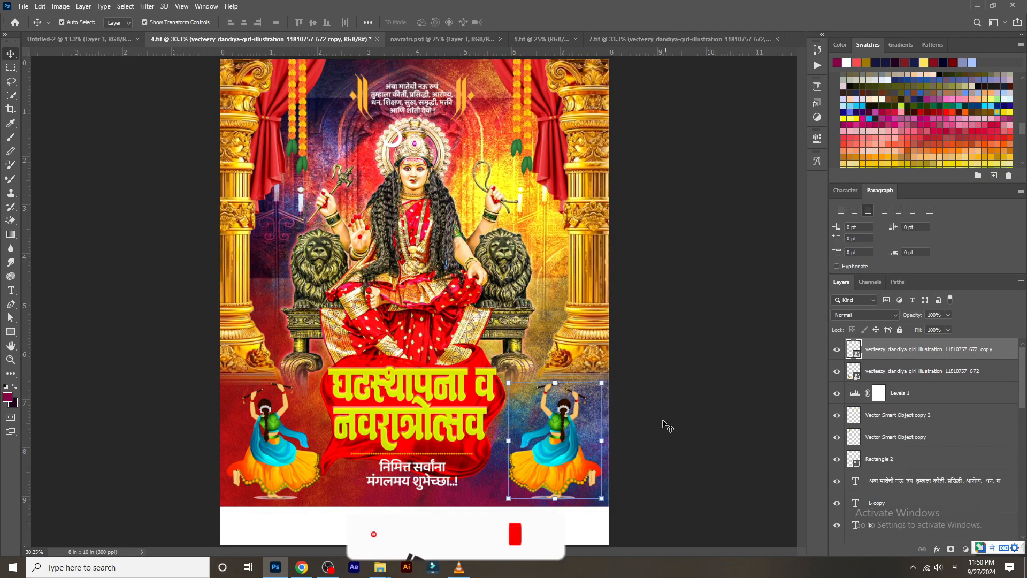
pyautogui.click(503, 40)
pyautogui.click(879, 486)
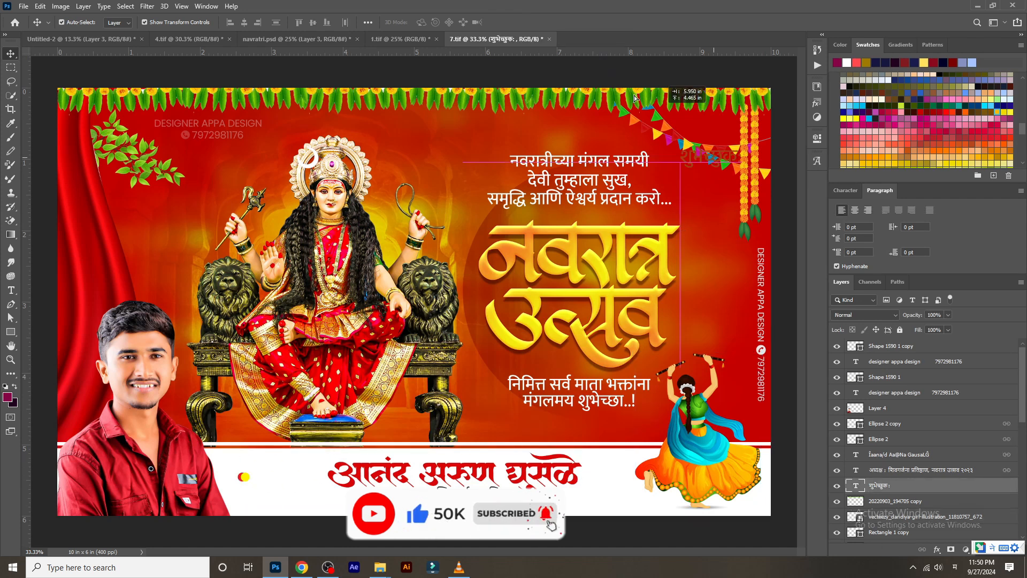
pyautogui.click(113, 41)
pyautogui.click(380, 40)
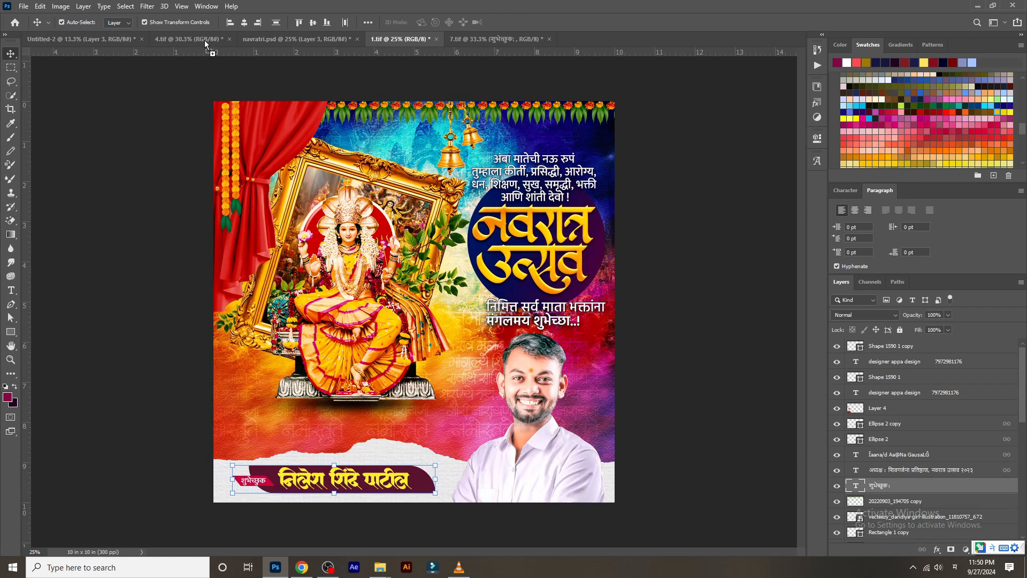
pyautogui.click(204, 40)
pyautogui.moveTo(353, 525); pyautogui.dragTo(531, 395)
pyautogui.click(480, 527)
# Step: In 4.tif, change the duplicated शुभेच्छुक: text to the Infinity-16 Regular font and replace its wording with the well-wisher's name
pyautogui.scroll(8, 384, 529)
pyautogui.doubleClick(531, 395)
pyautogui.click(855, 190)
pyautogui.click(863, 209)
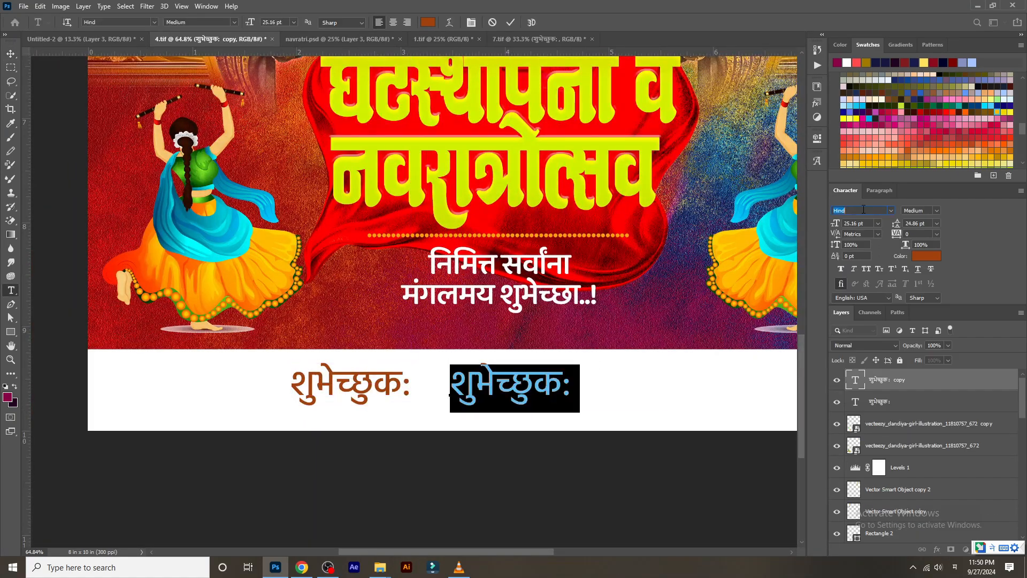
pyautogui.write('in')
pyautogui.hotkey('alt', 'shift')
pyautogui.write('inf')
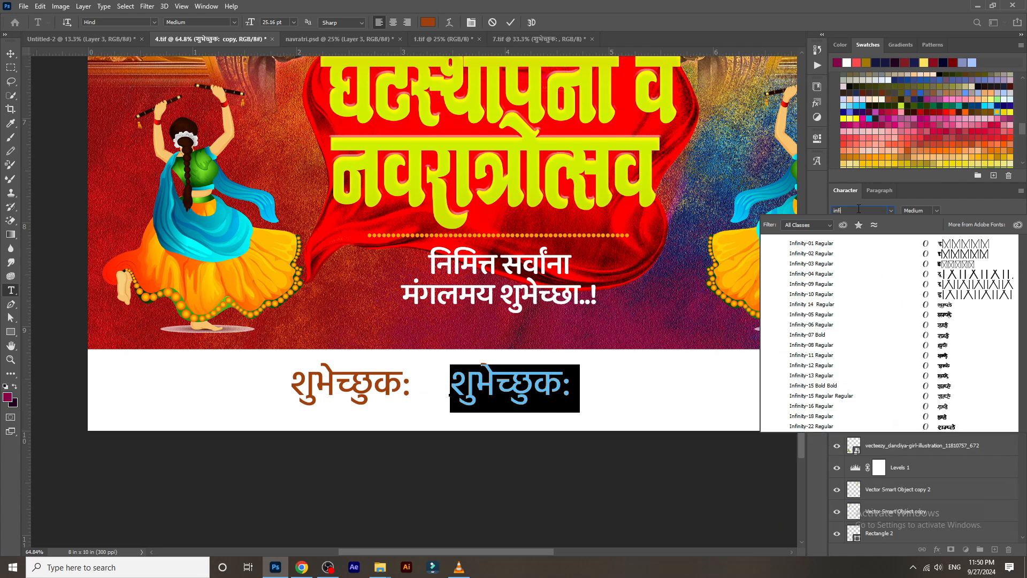
pyautogui.click(822, 406)
pyautogui.press('BackSpace')
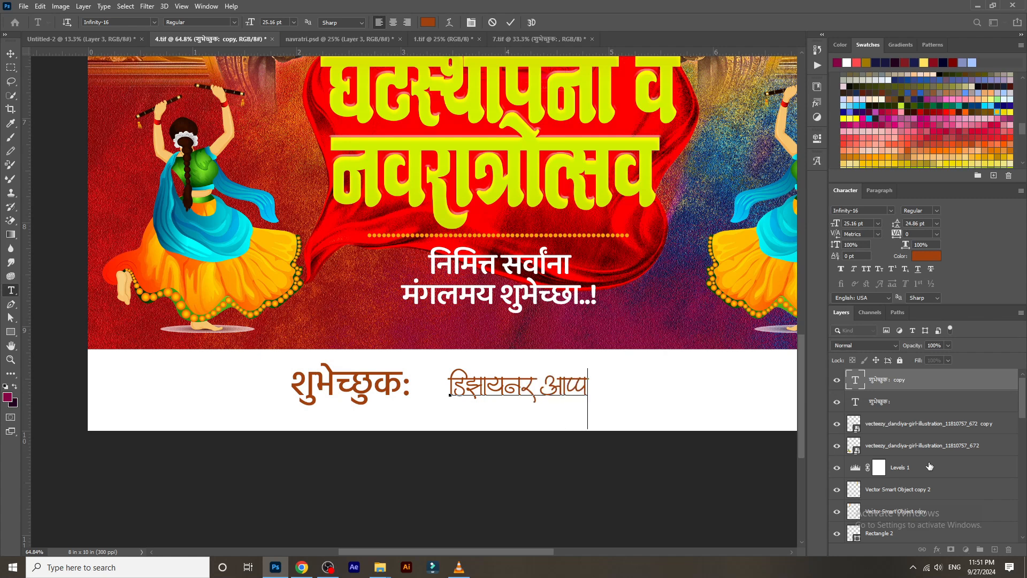
pyautogui.hotkey('ctrl', 'Return')
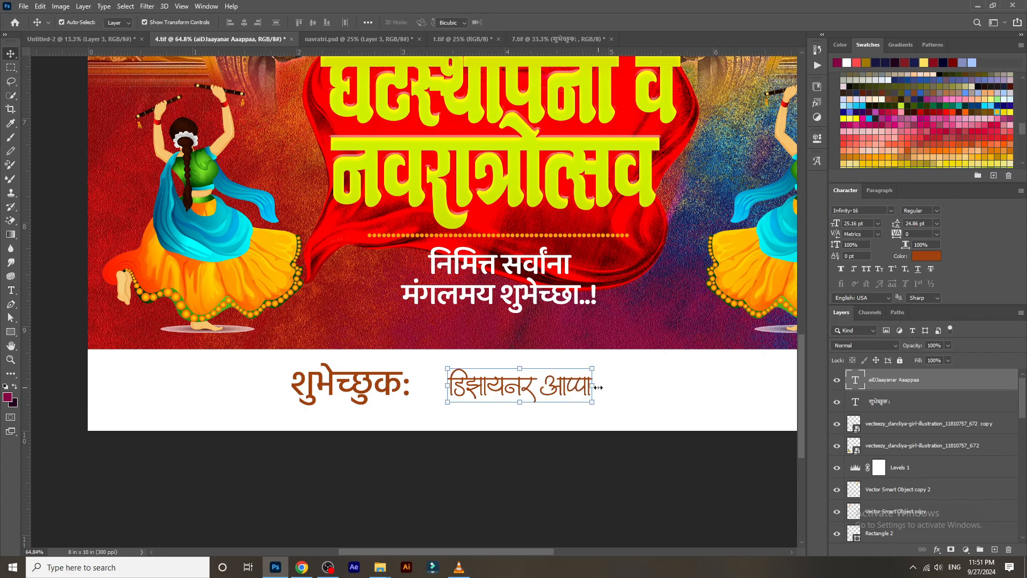
# Step: Enlarge the well-wisher's name to about 213% and place it directly after the शुभेच्छुक: label
pyautogui.moveTo(599, 387); pyautogui.dragTo(680, 399)
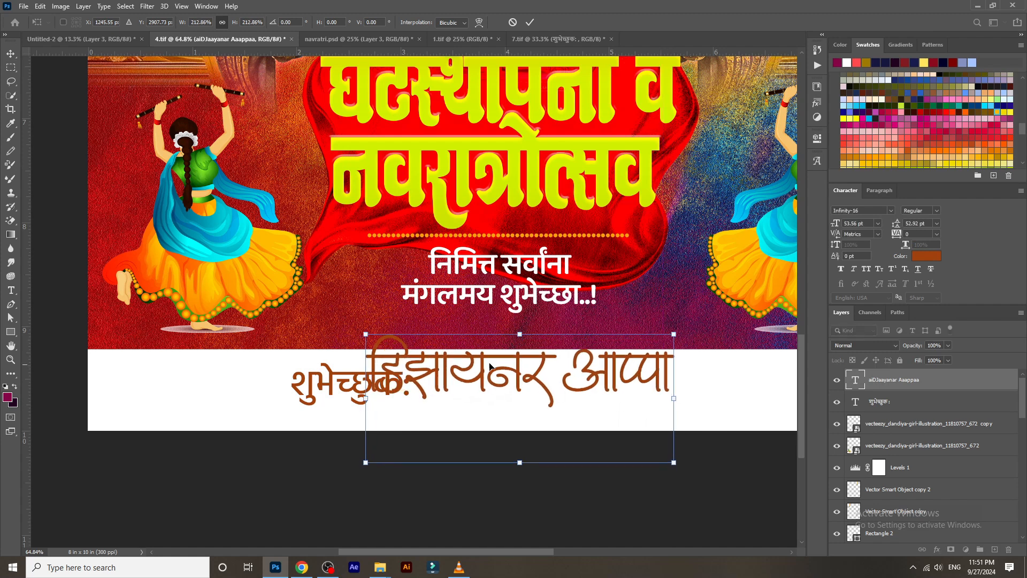
pyautogui.moveTo(489, 368); pyautogui.dragTo(536, 376)
pyautogui.press('Return')
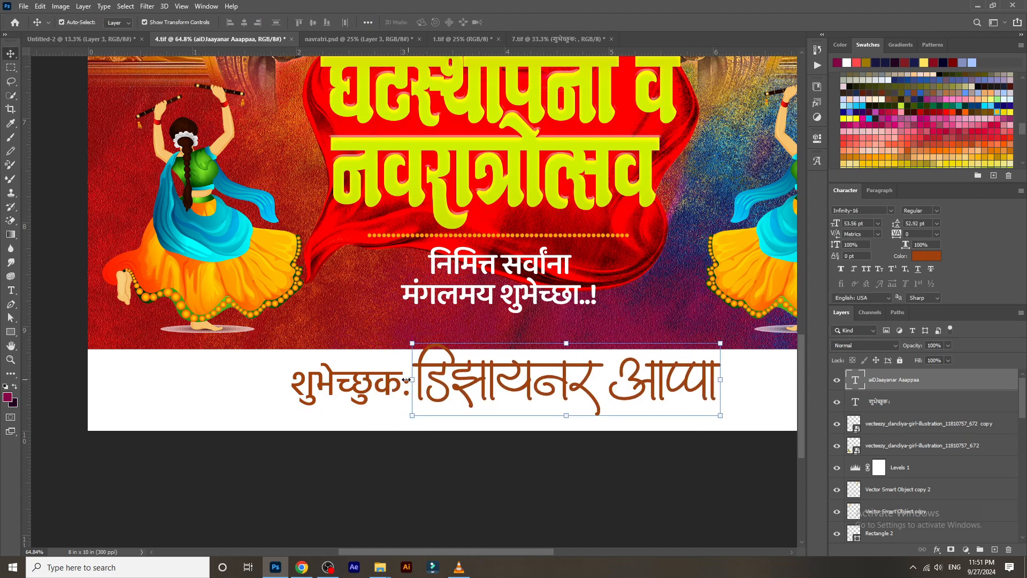
# Step: Scale the शुभेच्छुक: label and the name together so they fit centred within the white strip
pyautogui.keyDown('shift'); pyautogui.click(395, 382); pyautogui.keyUp('shift')
pyautogui.moveTo(721, 381); pyautogui.dragTo(643, 383)
pyautogui.moveTo(497, 369); pyautogui.dragTo(520, 381)
pyautogui.press('Return')
pyautogui.scroll(-3, 532, 379)
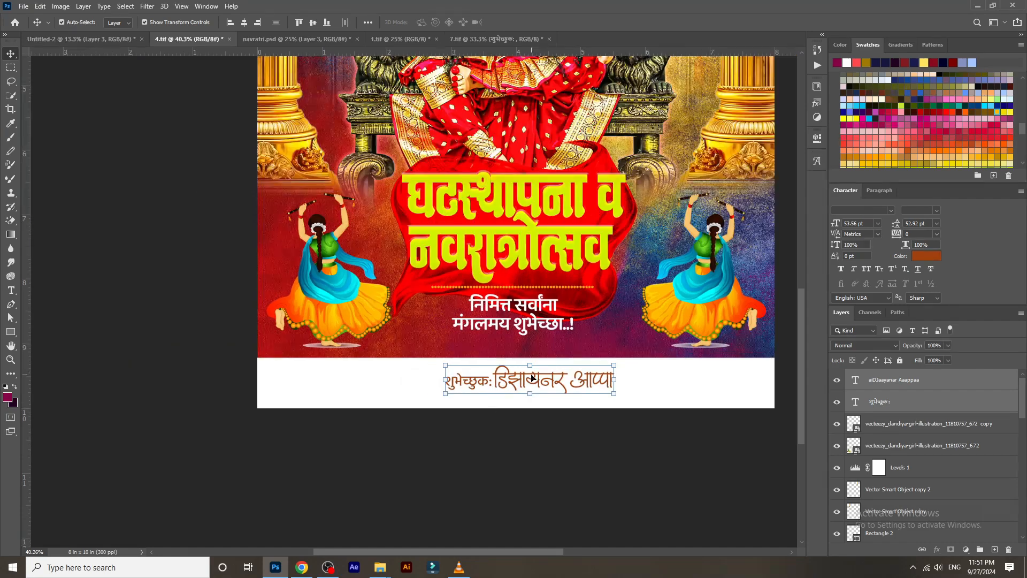
pyautogui.hotkey('ctrl', 't')
pyautogui.moveTo(615, 380); pyautogui.dragTo(623, 383)
pyautogui.press('Return')
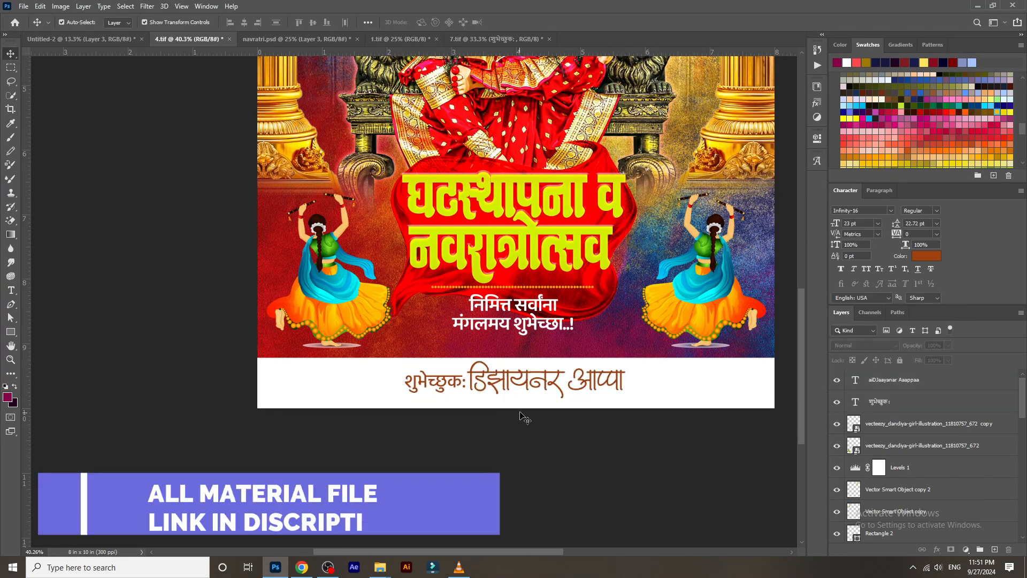
# Step: Recolour the well-wisher's name with the dark maroon foreground colour
pyautogui.scroll(3, 589, 381)
pyautogui.scroll(-2, 600, 387)
pyautogui.click(487, 384)
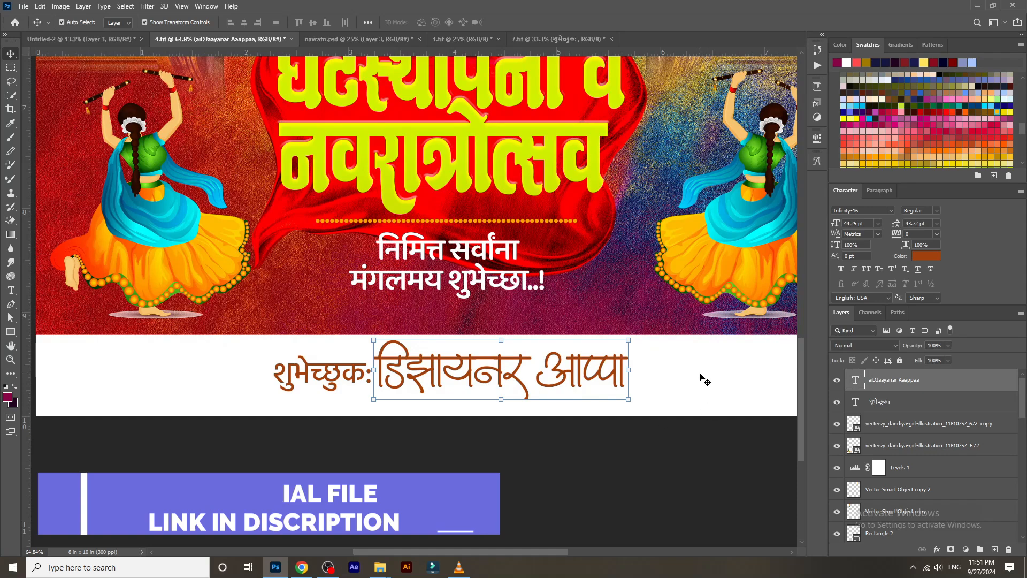
pyautogui.click(543, 471)
# Step: Set the शुभेच्छुक: label to the Regular weight and scale it down slightly beside the name
pyautogui.scroll(5, 343, 388)
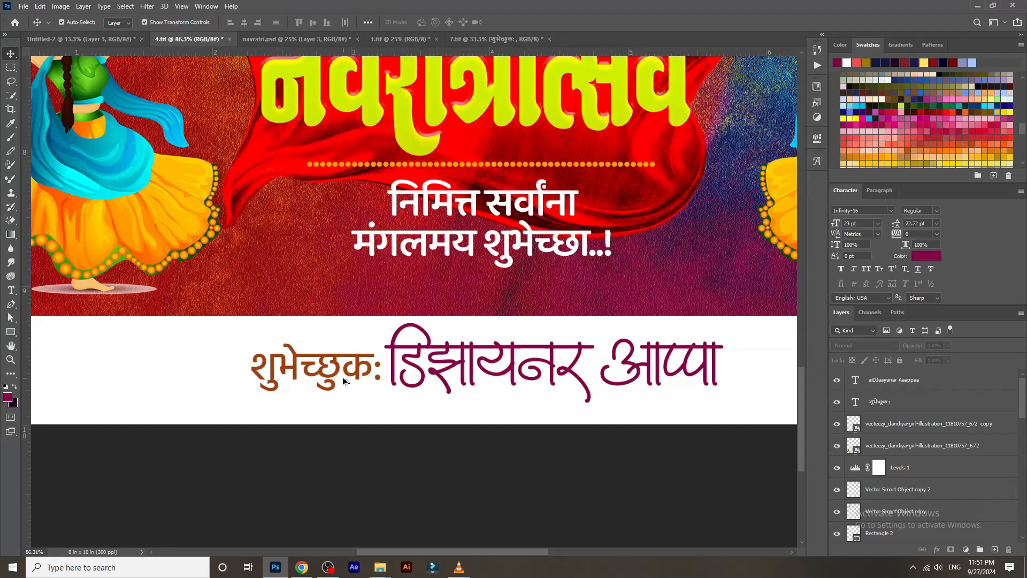
pyautogui.click(386, 380)
pyautogui.click(937, 211)
pyautogui.click(927, 231)
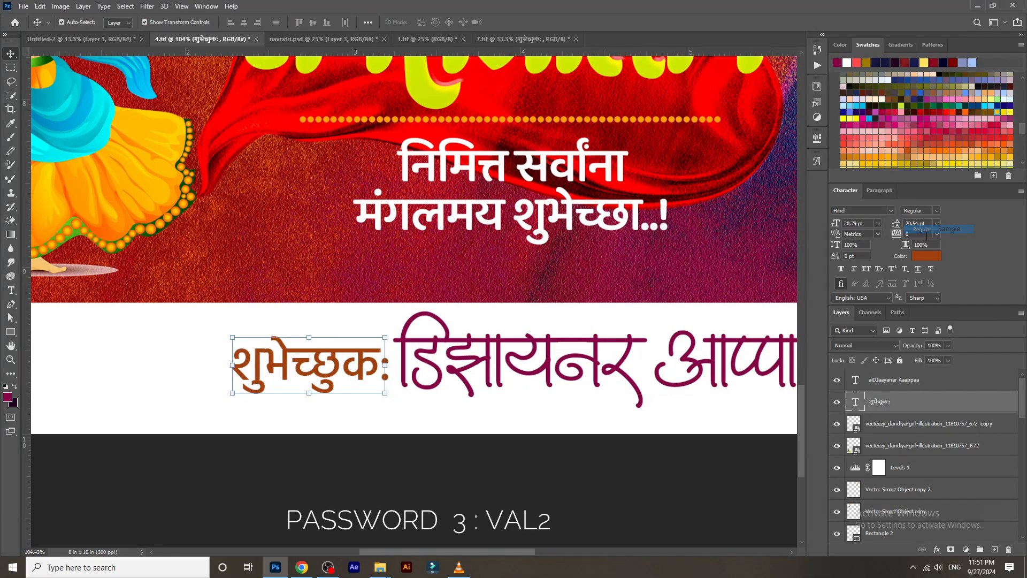
pyautogui.moveTo(394, 394); pyautogui.dragTo(369, 390)
pyautogui.click(464, 431)
pyautogui.click(328, 487)
# Step: Save the poster document 4.tif
pyautogui.scroll(-15, 323, 413)
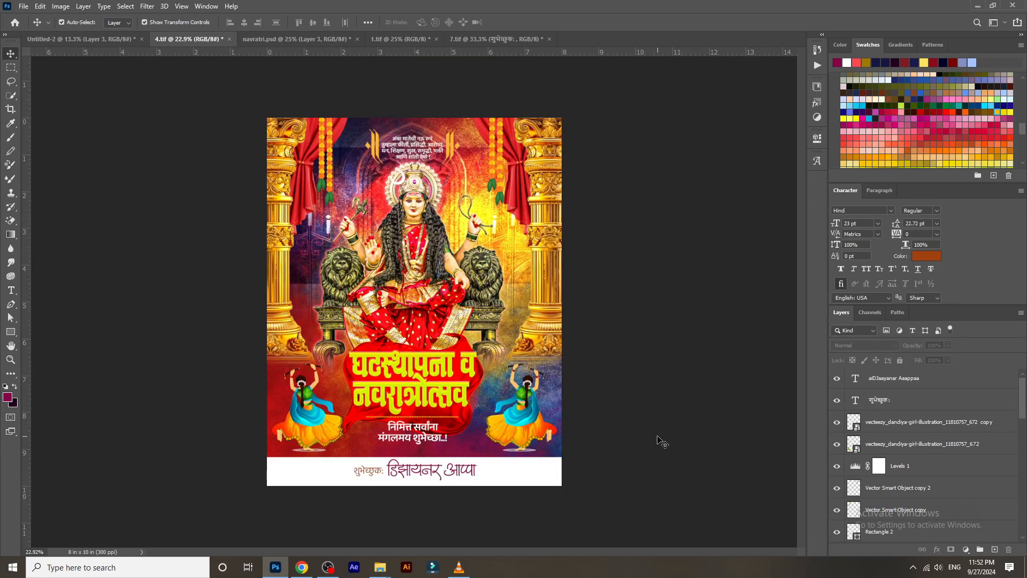
pyautogui.hotkey('ctrl', 's')
# Step: Examine the poster up close, covering the verse, goddess, curtains and pillars, and then as a whole
pyautogui.scroll(13, 401, 268)
pyautogui.moveTo(369, 202); pyautogui.dragTo(544, 569)
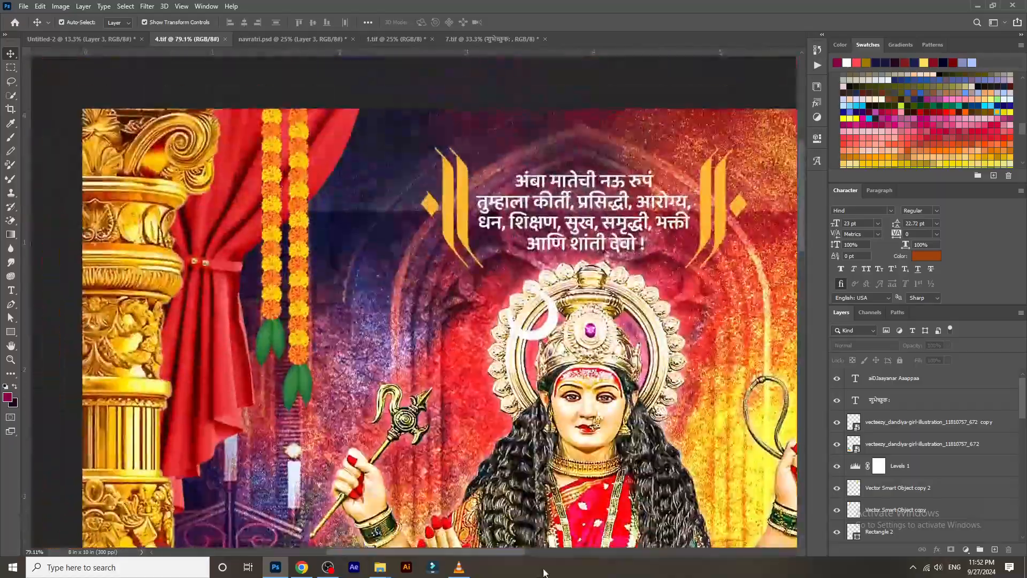
pyautogui.moveTo(696, 369); pyautogui.dragTo(385, 369)
pyautogui.moveTo(600, 368); pyautogui.dragTo(484, 344)
pyautogui.moveTo(471, 497); pyautogui.dragTo(533, 59)
pyautogui.moveTo(505, 444); pyautogui.dragTo(477, 226)
pyautogui.moveTo(235, 342); pyautogui.dragTo(474, 274)
pyautogui.moveTo(239, 317); pyautogui.dragTo(438, 312)
pyautogui.moveTo(471, 172); pyautogui.dragTo(431, 476)
pyautogui.moveTo(487, 214); pyautogui.dragTo(375, 520)
pyautogui.moveTo(473, 278); pyautogui.dragTo(470, 382)
pyautogui.moveTo(553, 344); pyautogui.dragTo(470, 346)
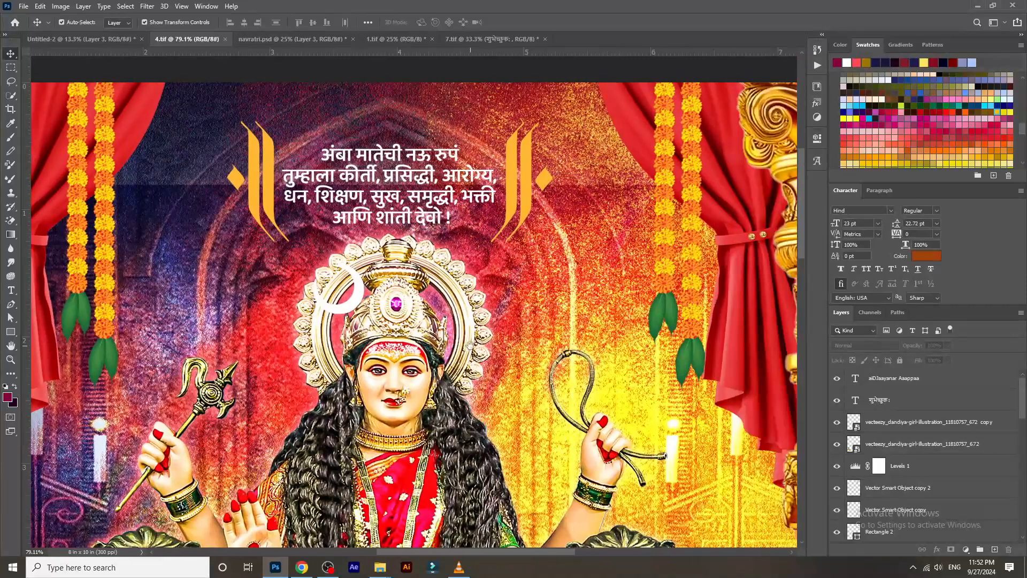
pyautogui.scroll(-5, 470, 346)
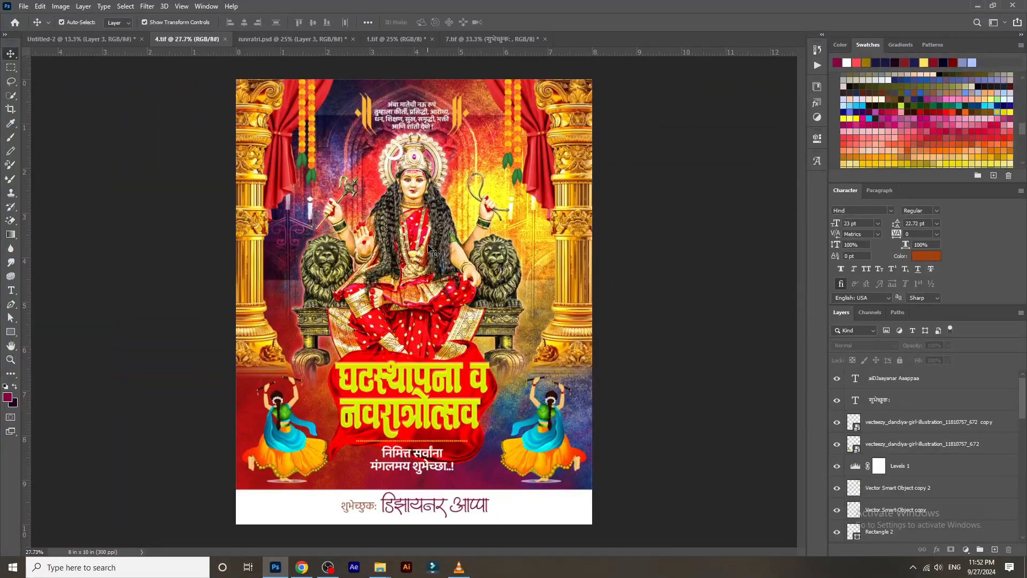